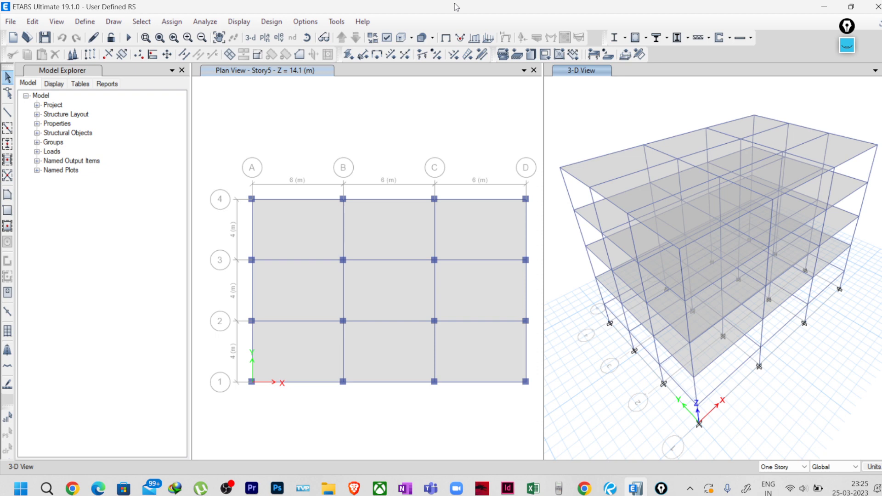
# Leave the five-story ETABS model and bring the RESPONSE SPECTRA CURVE Excel workbook forward.
pyautogui.click(533, 487)
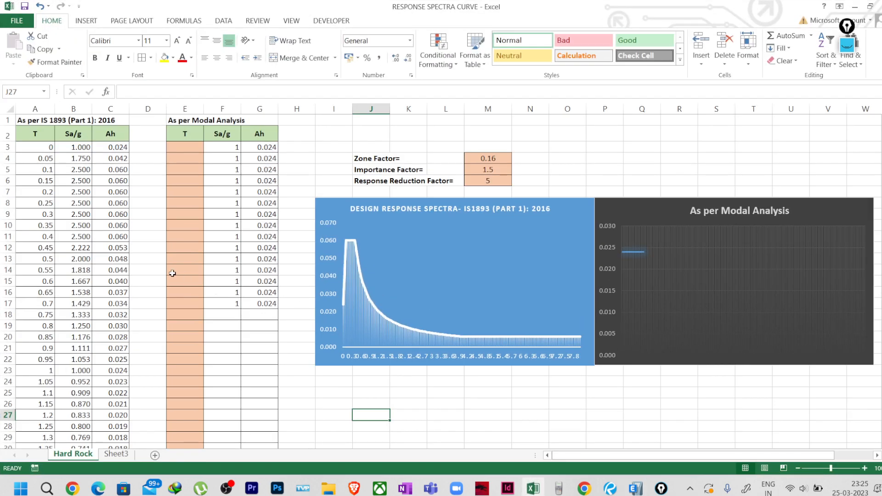
# Read the T, Sa/g and Ah formulas in A3, B3 and C3, then show the IS 1893 PDF.
pyautogui.click(39, 147)
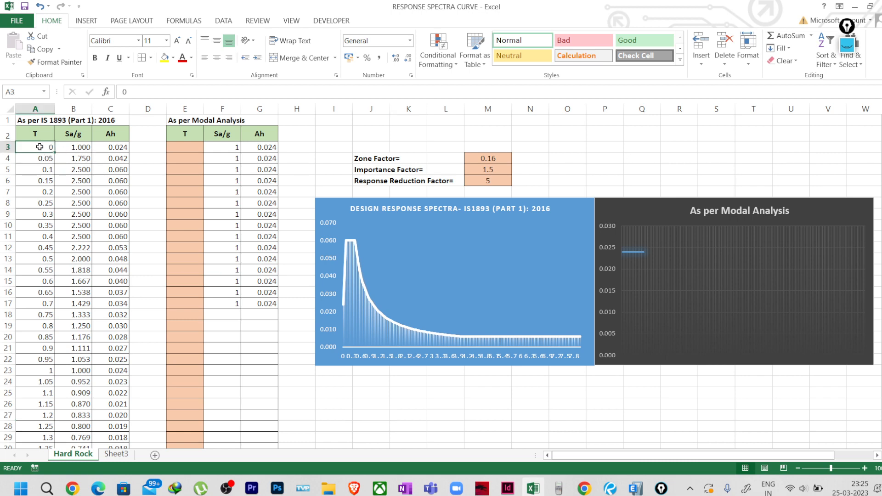
pyautogui.click(83, 152)
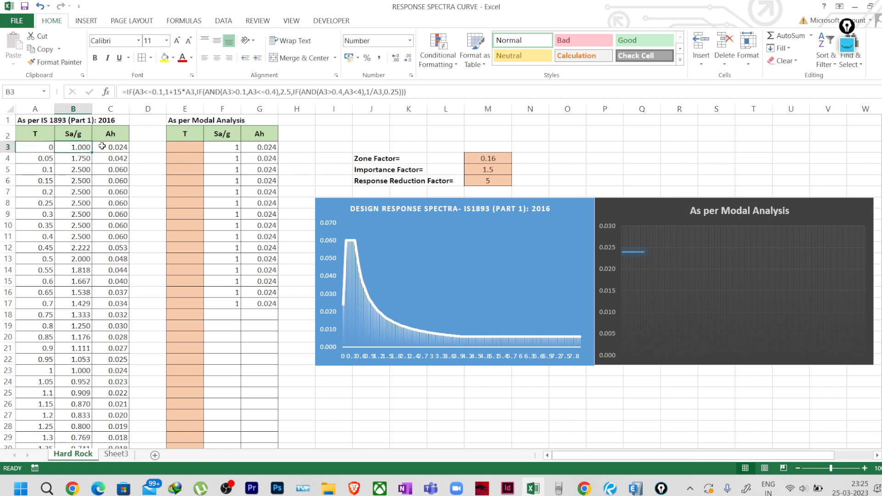
pyautogui.click(103, 146)
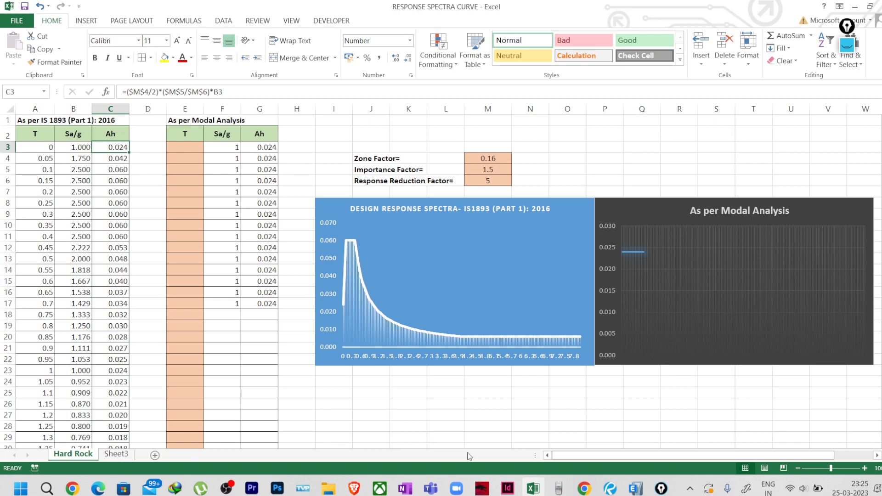
pyautogui.click(611, 488)
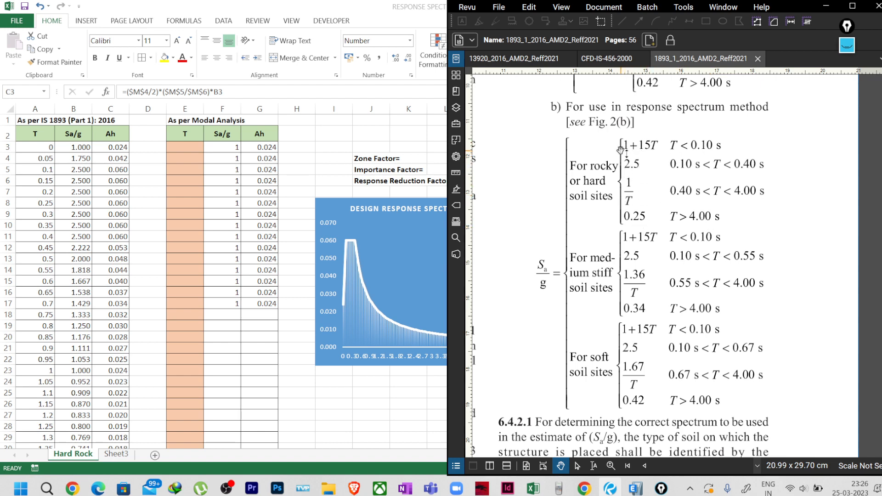
# Circle the rocky/hard soil Sa/g expressions in yellow with the screen pen.
pyautogui.click(847, 43)
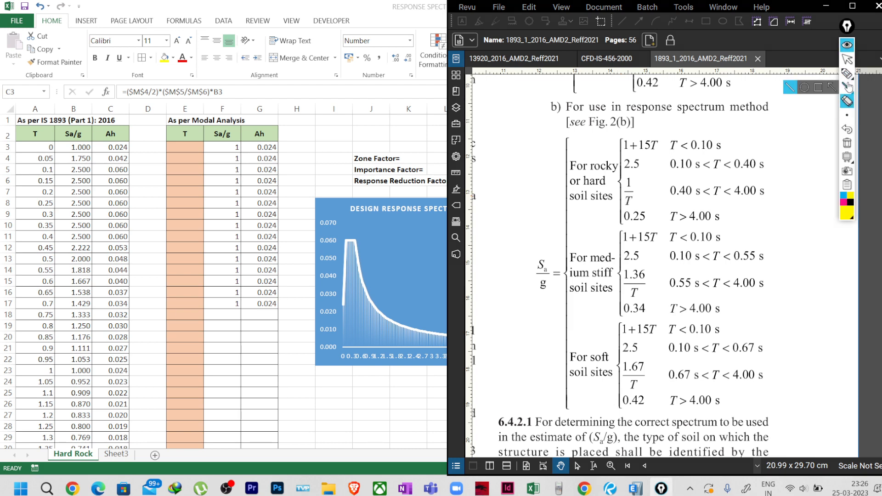
pyautogui.click(847, 74)
pyautogui.moveTo(648, 139)
pyautogui.mouseDown()
pyautogui.moveTo(620, 228)
pyautogui.moveTo(661, 156)
pyautogui.moveTo(630, 138)
pyautogui.mouseUp()
# Tick the T<0.10, 0.10–0.40, 0.40–4.00 and T>4.00 s ranges in magenta, then return to Excel.
pyautogui.click(845, 203)
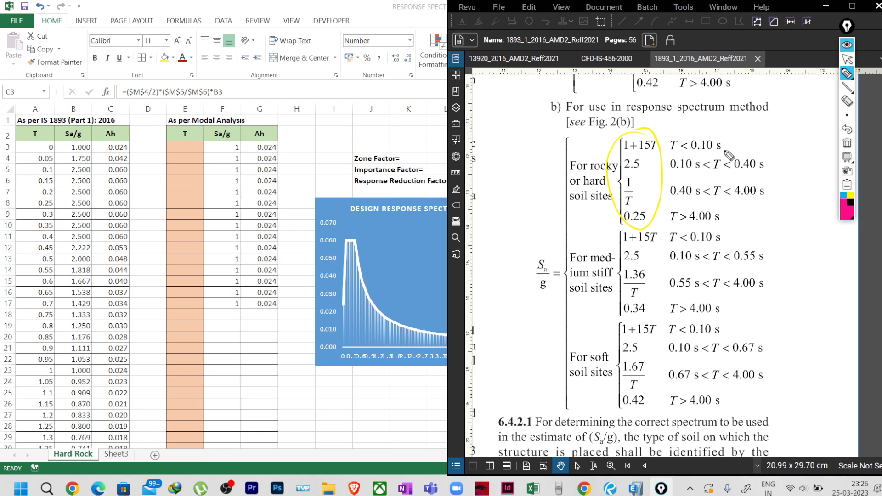
pyautogui.moveTo(725, 146); pyautogui.dragTo(737, 137)
pyautogui.moveTo(769, 163); pyautogui.dragTo(783, 155)
pyautogui.moveTo(772, 192); pyautogui.dragTo(781, 186)
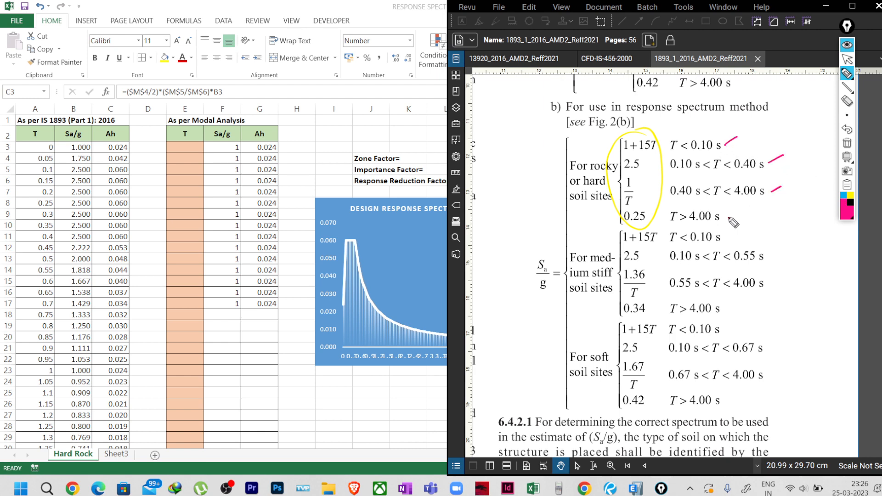
pyautogui.moveTo(729, 219); pyautogui.dragTo(738, 214)
pyautogui.click(845, 59)
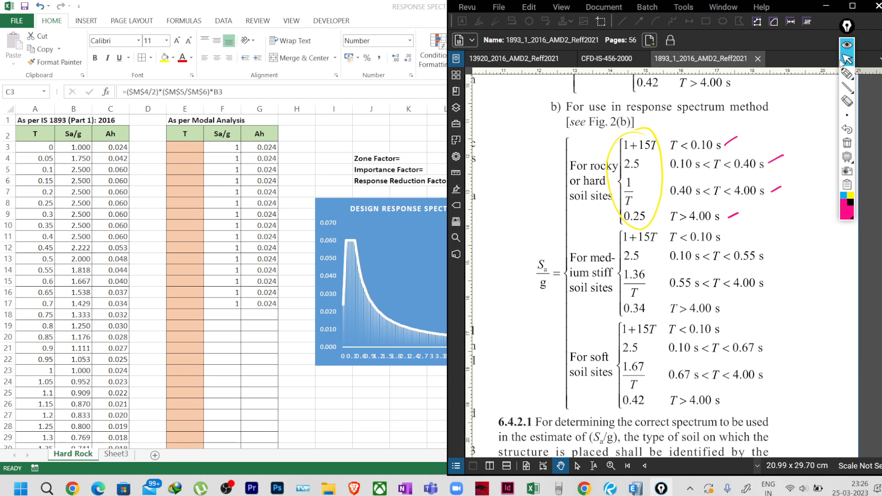
pyautogui.click(48, 149)
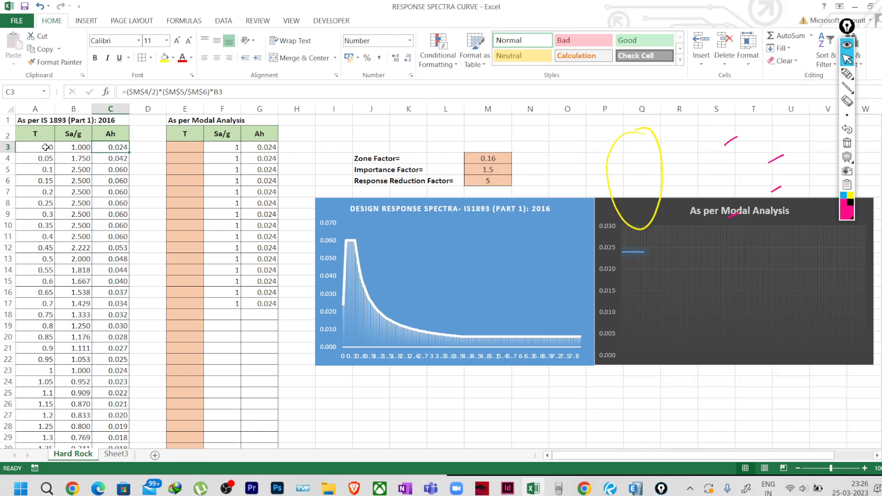
# Check the A4 T increment, C3 Ah and B3 Sa/g formulas against the annotated IS 1893 PDF.
pyautogui.click(47, 160)
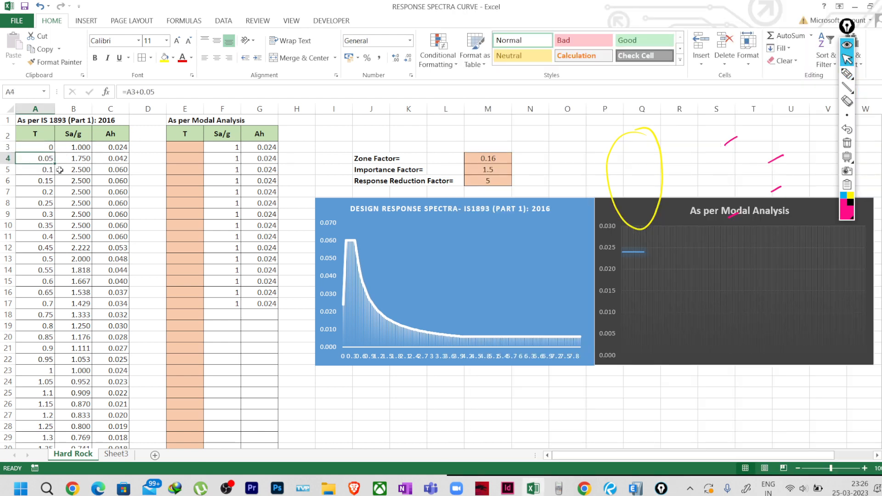
pyautogui.click(105, 150)
pyautogui.click(81, 148)
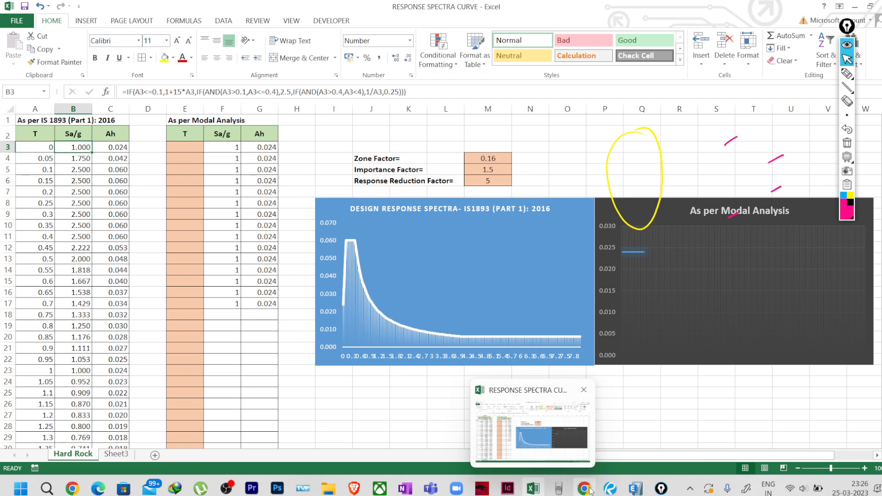
pyautogui.click(635, 489)
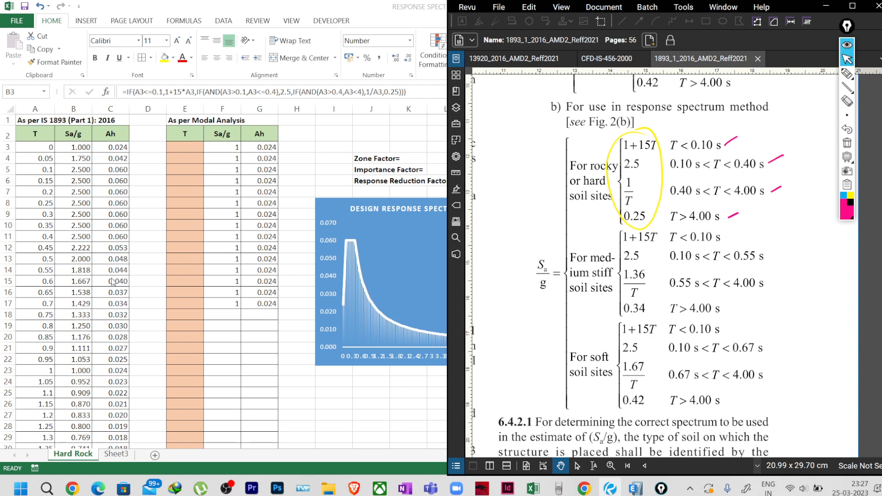
# Confirm the T series ends at 8 in A163, then return to the C3 Ah formula.
pyautogui.hotkey('alt', 'Tab')
pyautogui.scroll(-20, 99, 298)
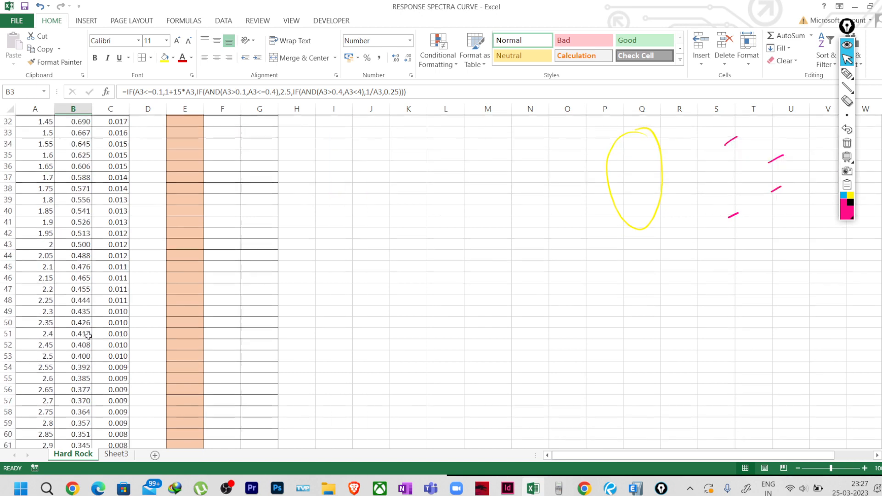
pyautogui.scroll(-20, 88, 337)
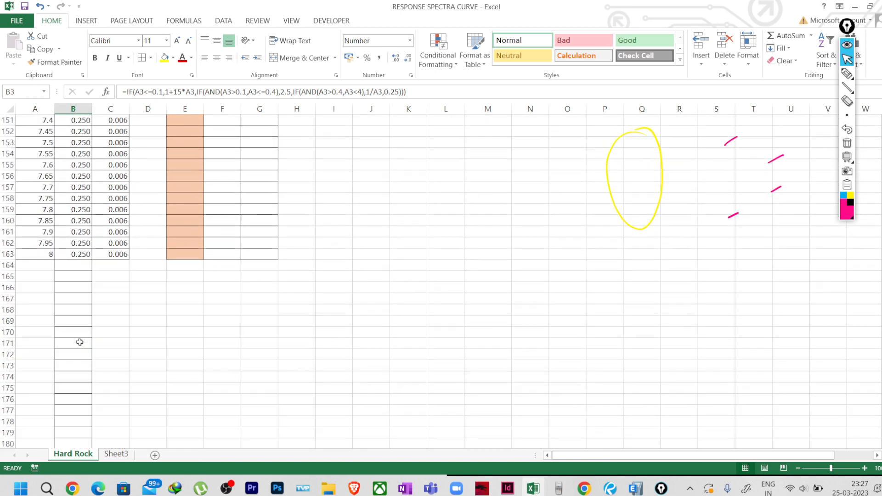
pyautogui.click(50, 256)
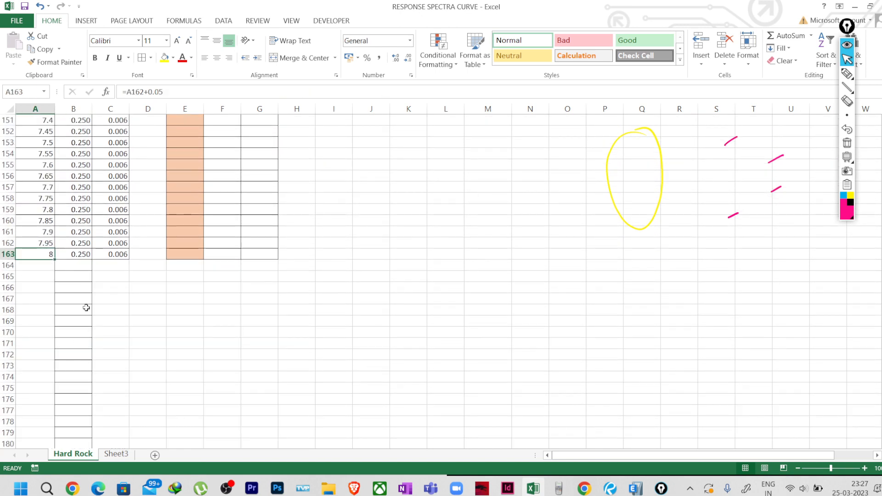
pyautogui.scroll(17, 86, 308)
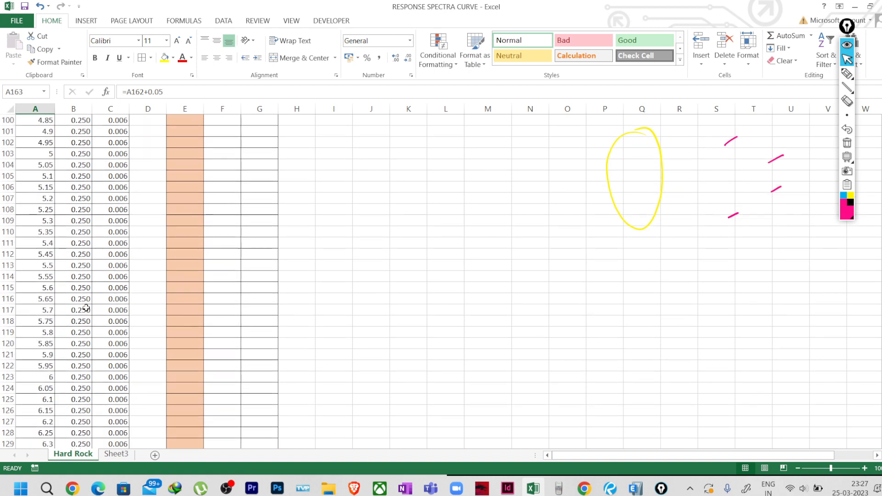
pyautogui.scroll(14, 86, 308)
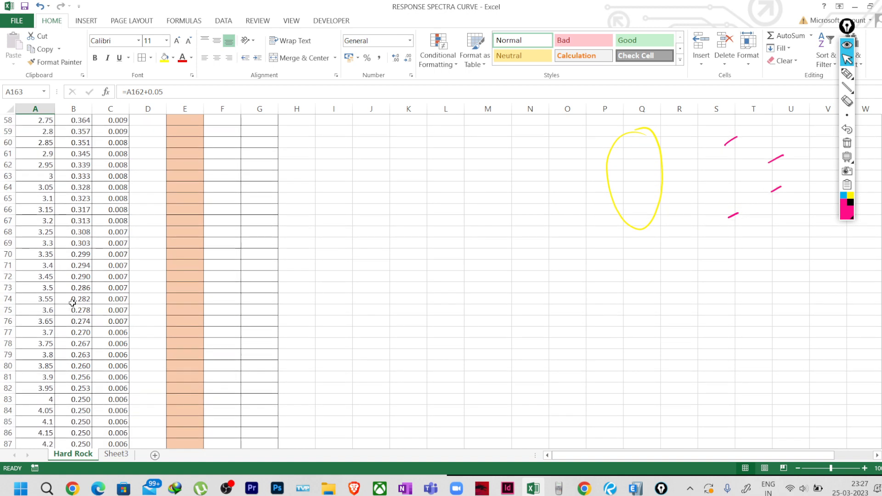
pyautogui.scroll(-2, 72, 302)
pyautogui.moveTo(51, 332); pyautogui.dragTo(111, 367)
pyautogui.scroll(20, 111, 368)
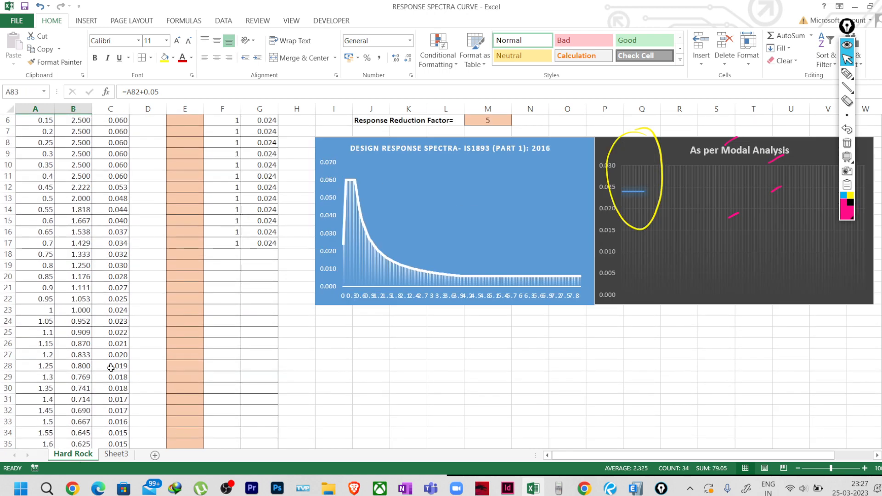
pyautogui.scroll(2, 111, 368)
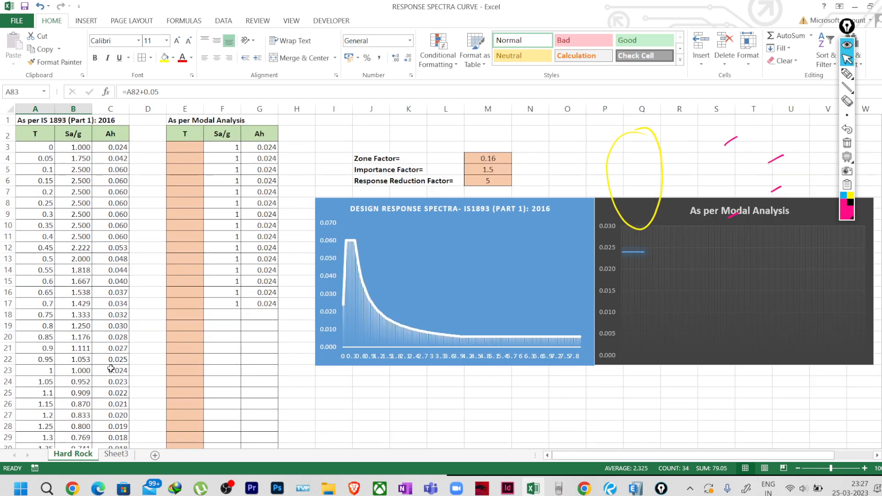
pyautogui.click(116, 147)
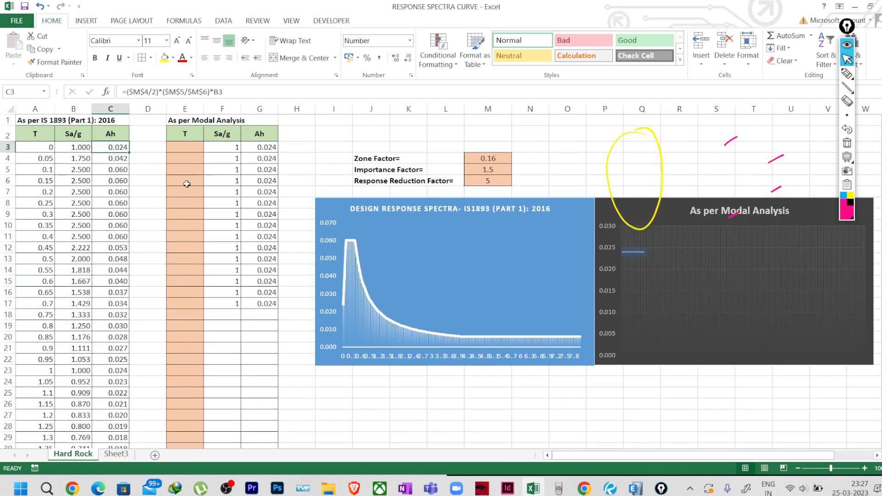
# Handwrite Z/2 × I/R × Sa/g over the sheet, circle the T = 0 value in A3, then erase the ink.
pyautogui.click(847, 143)
pyautogui.click(847, 74)
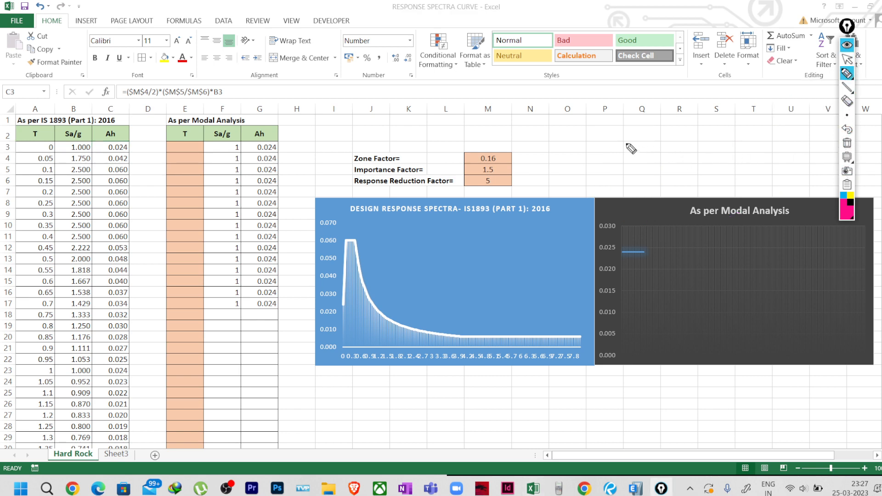
pyautogui.moveTo(617, 146)
pyautogui.mouseDown()
pyautogui.moveTo(624, 168)
pyautogui.moveTo(645, 182)
pyautogui.moveTo(654, 152)
pyautogui.mouseUp()
pyautogui.moveTo(648, 146)
pyautogui.mouseDown()
pyautogui.moveTo(650, 158)
pyautogui.moveTo(661, 124)
pyautogui.mouseUp()
pyautogui.moveTo(656, 129)
pyautogui.mouseDown()
pyautogui.moveTo(662, 159)
pyautogui.moveTo(685, 167)
pyautogui.moveTo(696, 149)
pyautogui.moveTo(688, 126)
pyautogui.moveTo(687, 135)
pyautogui.mouseUp()
pyautogui.moveTo(695, 110)
pyautogui.mouseDown()
pyautogui.moveTo(692, 123)
pyautogui.moveTo(706, 118)
pyautogui.moveTo(701, 127)
pyautogui.mouseUp()
pyautogui.moveTo(709, 121); pyautogui.dragTo(712, 139)
pyautogui.moveTo(54, 143)
pyautogui.mouseDown()
pyautogui.moveTo(44, 149)
pyautogui.moveTo(48, 139)
pyautogui.moveTo(101, 151)
pyautogui.mouseUp()
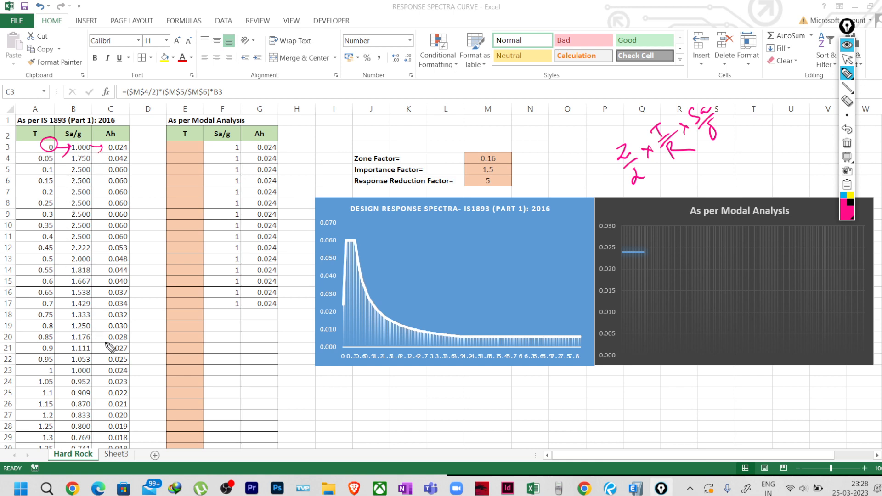
pyautogui.click(847, 142)
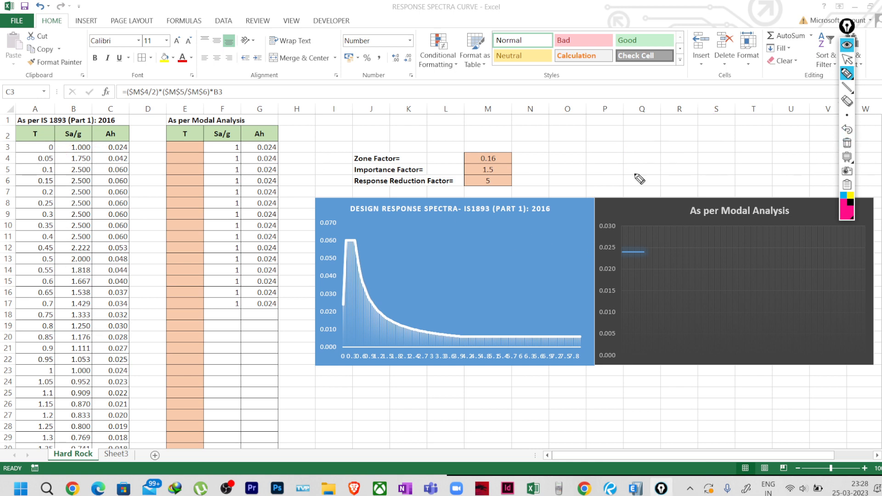
pyautogui.click(847, 59)
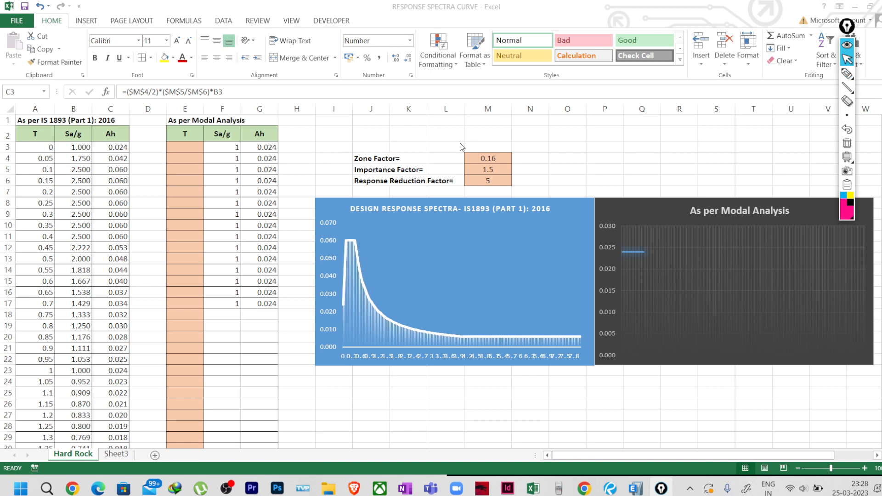
pyautogui.click(488, 158)
pyautogui.click(489, 170)
pyautogui.click(488, 181)
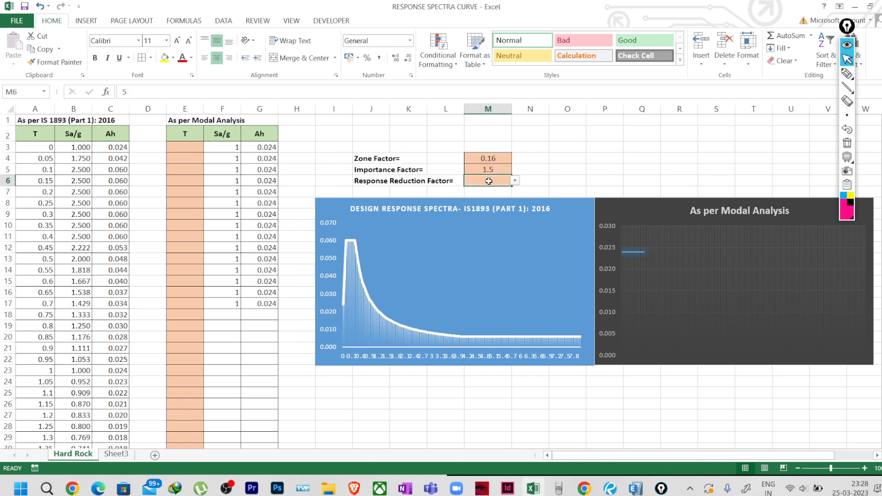
pyautogui.click(488, 163)
pyautogui.click(489, 172)
pyautogui.click(490, 182)
pyautogui.click(107, 147)
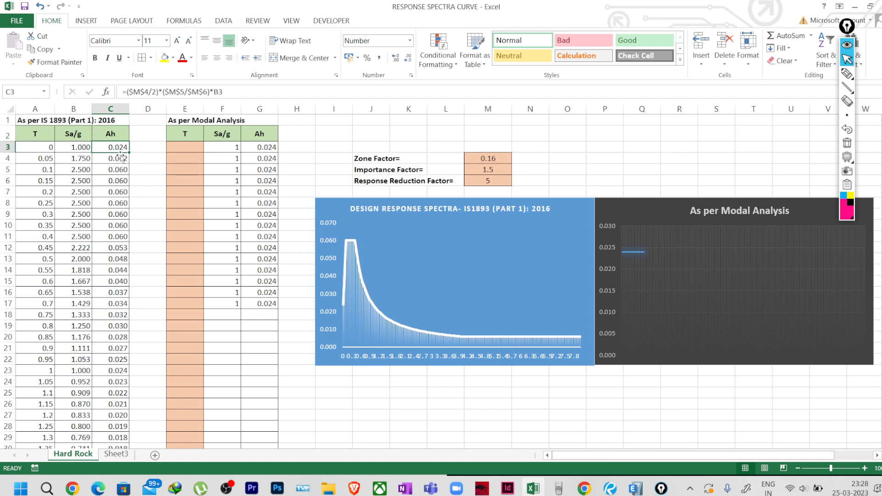
pyautogui.click(145, 172)
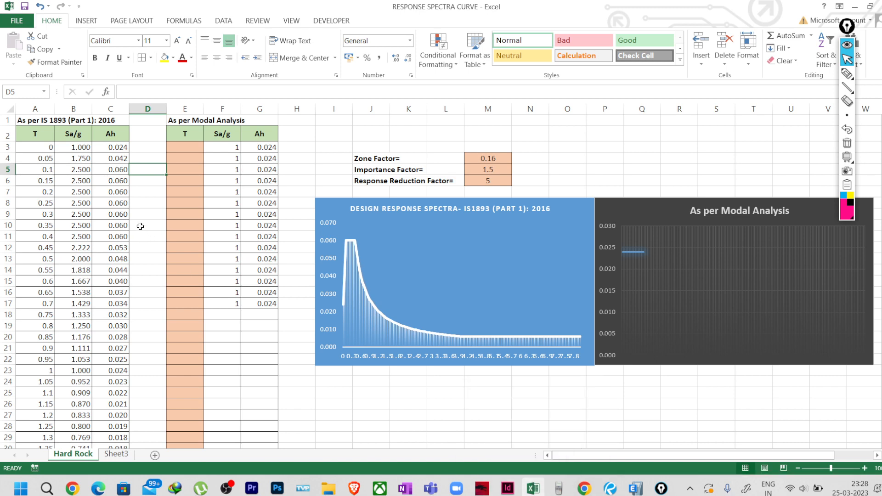
pyautogui.click(847, 74)
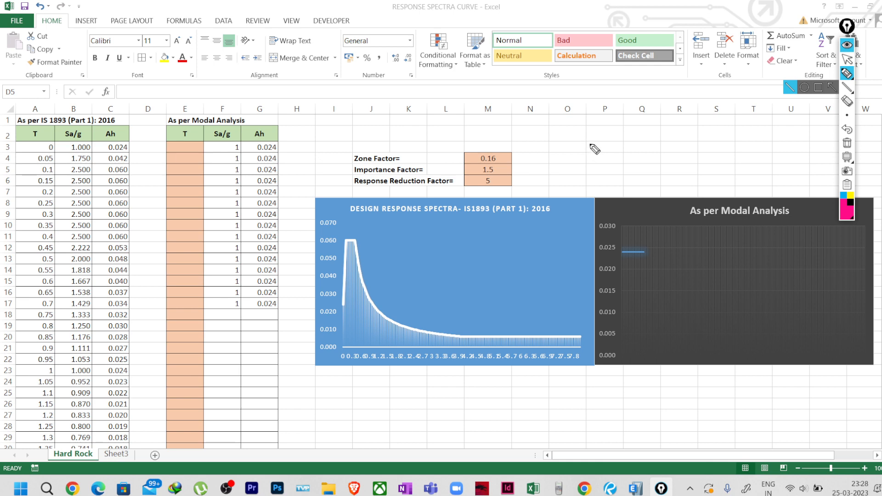
# Handwrite 'Function = (T vs Ah)' with an arrow, correcting Ah toward Sa/g.
pyautogui.moveTo(594, 142)
pyautogui.mouseDown()
pyautogui.moveTo(589, 155)
pyautogui.moveTo(660, 146)
pyautogui.mouseUp()
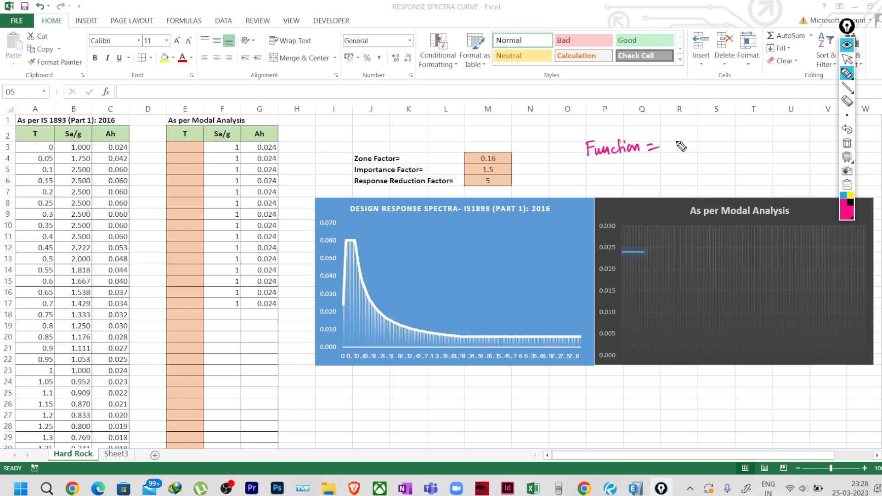
pyautogui.moveTo(683, 138)
pyautogui.mouseDown()
pyautogui.moveTo(694, 136)
pyautogui.moveTo(690, 149)
pyautogui.moveTo(712, 139)
pyautogui.mouseUp()
pyautogui.moveTo(713, 140)
pyautogui.mouseDown()
pyautogui.moveTo(715, 148)
pyautogui.moveTo(729, 130)
pyautogui.moveTo(743, 146)
pyautogui.mouseUp()
pyautogui.moveTo(749, 124); pyautogui.dragTo(746, 154)
pyautogui.moveTo(690, 130); pyautogui.dragTo(694, 161)
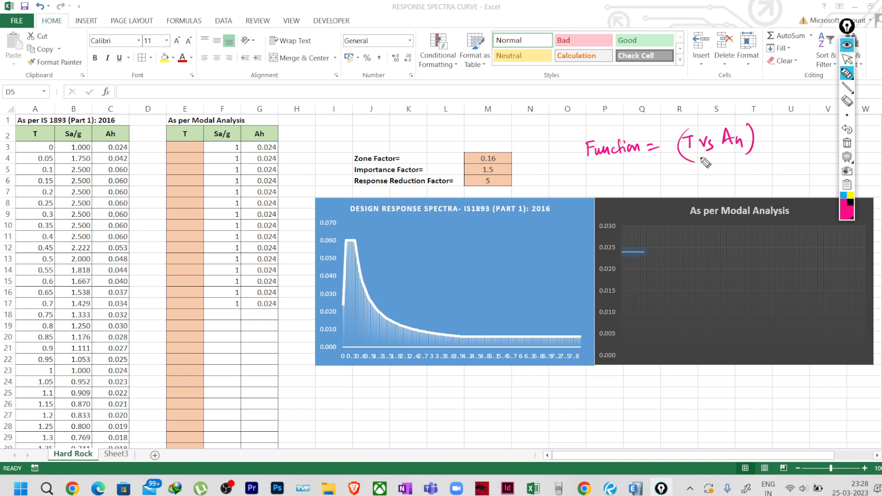
pyautogui.moveTo(759, 138)
pyautogui.mouseDown()
pyautogui.moveTo(794, 136)
pyautogui.moveTo(783, 172)
pyautogui.moveTo(783, 136)
pyautogui.moveTo(802, 138)
pyautogui.moveTo(792, 110)
pyautogui.moveTo(830, 85)
pyautogui.moveTo(827, 104)
pyautogui.mouseUp()
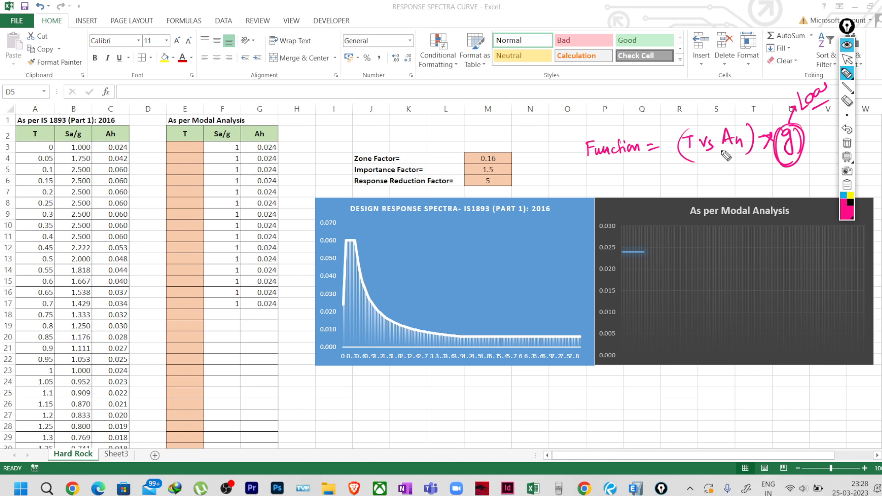
pyautogui.moveTo(727, 139)
pyautogui.mouseDown()
pyautogui.moveTo(725, 149)
pyautogui.moveTo(750, 142)
pyautogui.mouseUp()
# Clear the ink and rewrite 'Function (T Vs Sa/g)', underlining Function.
pyautogui.click(847, 143)
pyautogui.moveTo(573, 141)
pyautogui.mouseDown()
pyautogui.moveTo(634, 137)
pyautogui.moveTo(634, 147)
pyautogui.moveTo(648, 149)
pyautogui.moveTo(640, 169)
pyautogui.moveTo(637, 156)
pyautogui.moveTo(573, 173)
pyautogui.moveTo(547, 133)
pyautogui.moveTo(586, 109)
pyautogui.moveTo(590, 96)
pyautogui.moveTo(605, 92)
pyautogui.moveTo(610, 107)
pyautogui.mouseUp()
pyautogui.moveTo(551, 125); pyautogui.dragTo(613, 100)
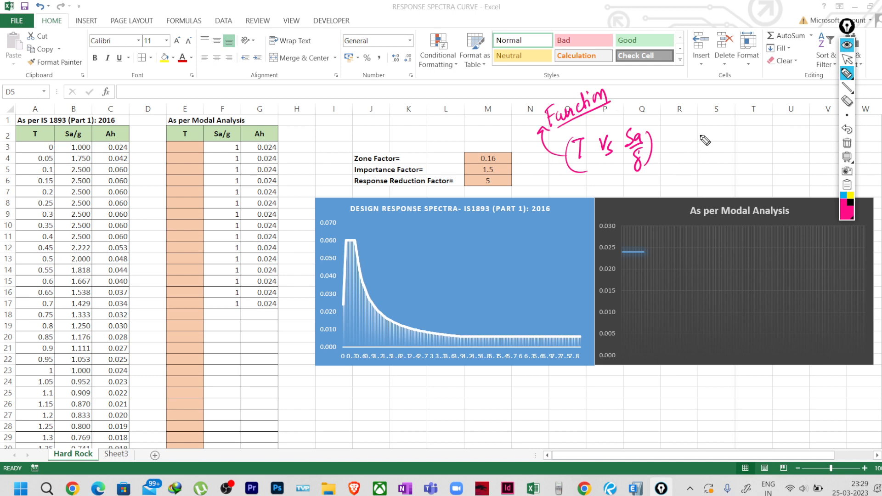
# Ink 'Load case', underline the T Vs Sa/g note, label chart axes T and Ah, then clear everything.
pyautogui.moveTo(704, 131)
pyautogui.mouseDown()
pyautogui.moveTo(711, 144)
pyautogui.moveTo(779, 133)
pyautogui.mouseUp()
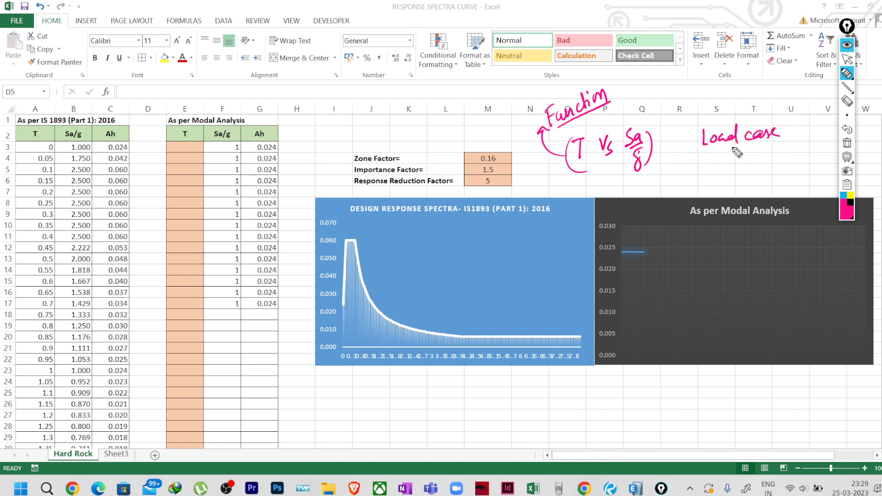
pyautogui.moveTo(697, 162)
pyautogui.mouseDown()
pyautogui.moveTo(700, 176)
pyautogui.moveTo(759, 163)
pyautogui.moveTo(784, 173)
pyautogui.moveTo(804, 151)
pyautogui.moveTo(808, 167)
pyautogui.moveTo(794, 169)
pyautogui.mouseUp()
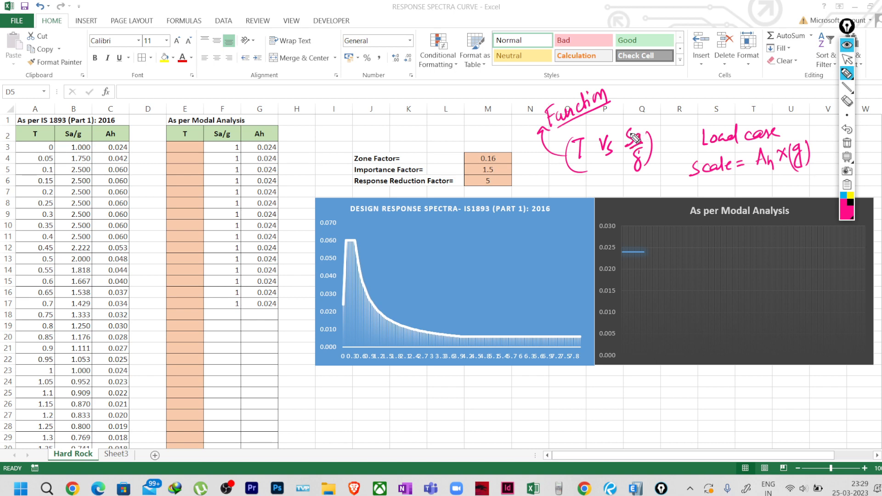
pyautogui.moveTo(575, 174); pyautogui.dragTo(652, 163)
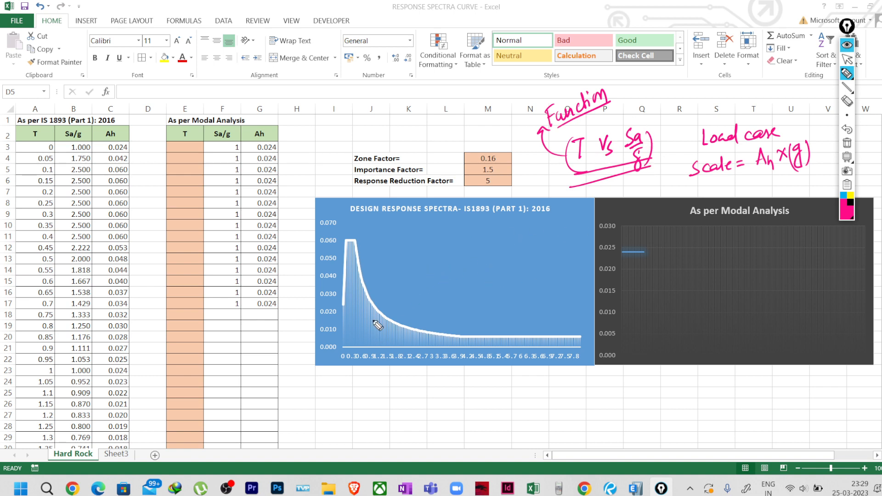
pyautogui.moveTo(416, 376)
pyautogui.mouseDown()
pyautogui.moveTo(427, 374)
pyautogui.moveTo(422, 393)
pyautogui.mouseUp()
pyautogui.moveTo(289, 312)
pyautogui.mouseDown()
pyautogui.moveTo(297, 295)
pyautogui.moveTo(307, 311)
pyautogui.mouseUp()
pyautogui.moveTo(293, 283)
pyautogui.mouseDown()
pyautogui.moveTo(305, 289)
pyautogui.moveTo(292, 283)
pyautogui.mouseUp()
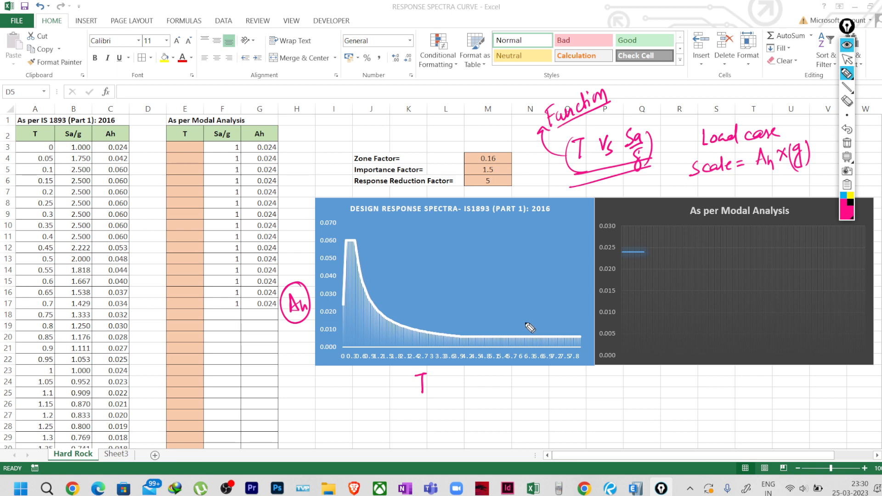
pyautogui.click(847, 143)
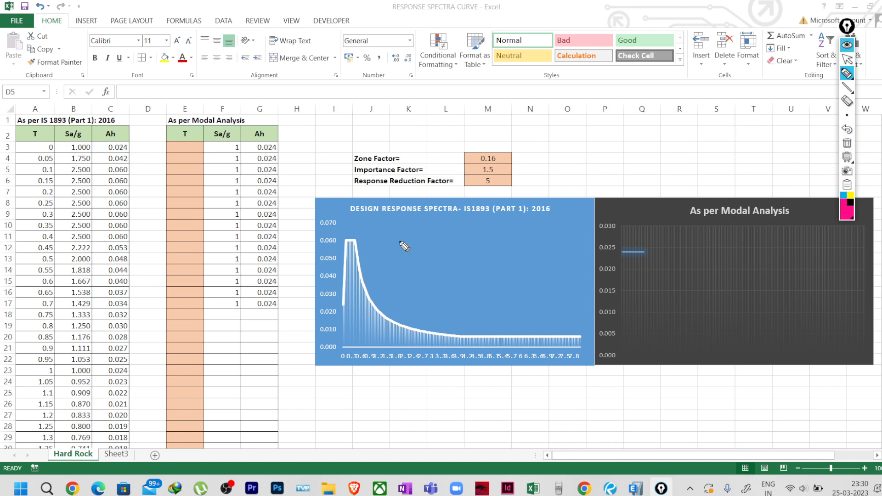
pyautogui.click(846, 59)
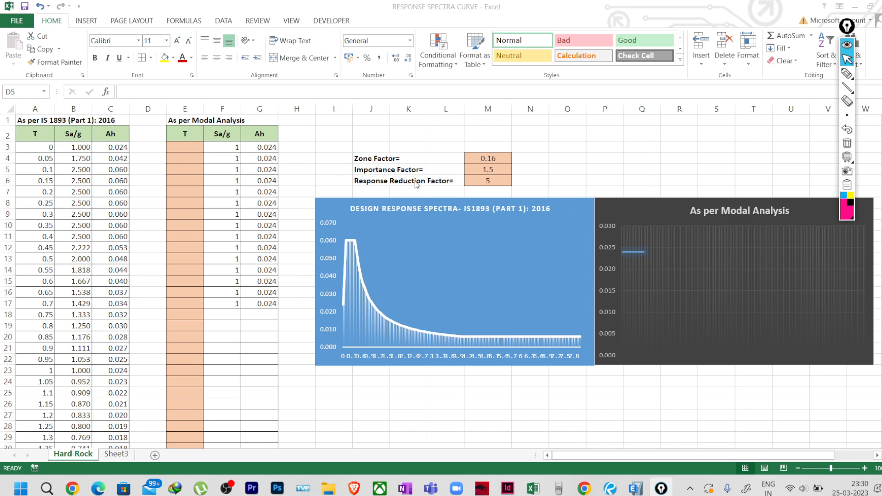
pyautogui.click(847, 74)
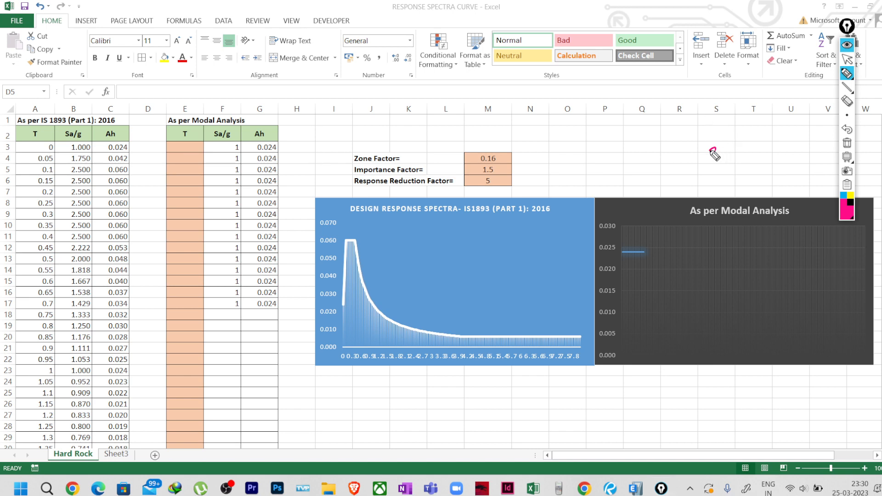
pyautogui.moveTo(712, 150)
pyautogui.mouseDown()
pyautogui.moveTo(755, 144)
pyautogui.moveTo(798, 119)
pyautogui.moveTo(808, 98)
pyautogui.mouseUp()
pyautogui.moveTo(726, 173); pyautogui.dragTo(811, 121)
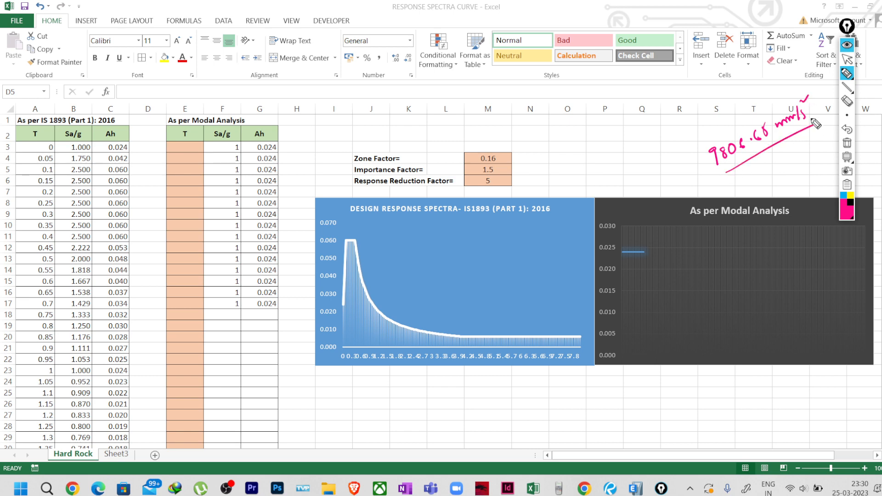
pyautogui.click(846, 143)
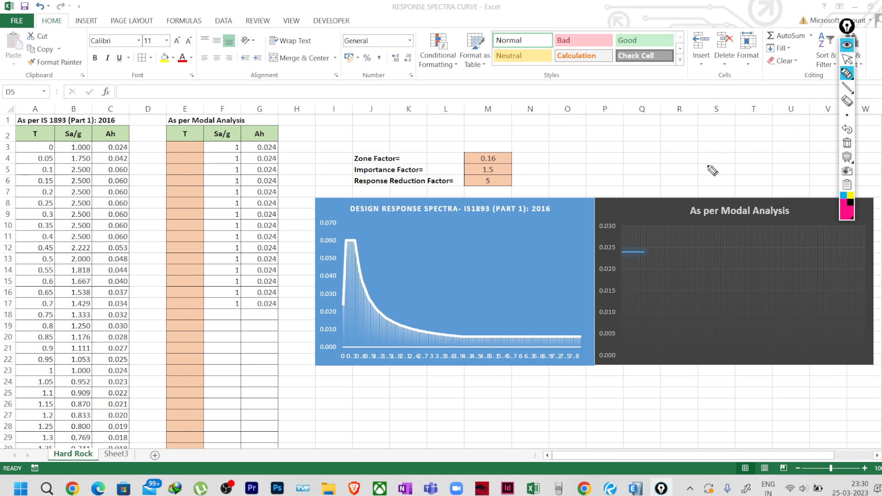
pyautogui.click(846, 59)
# Back in ETABS, choose Define > Functions > Response Spectrum.
pyautogui.click(635, 488)
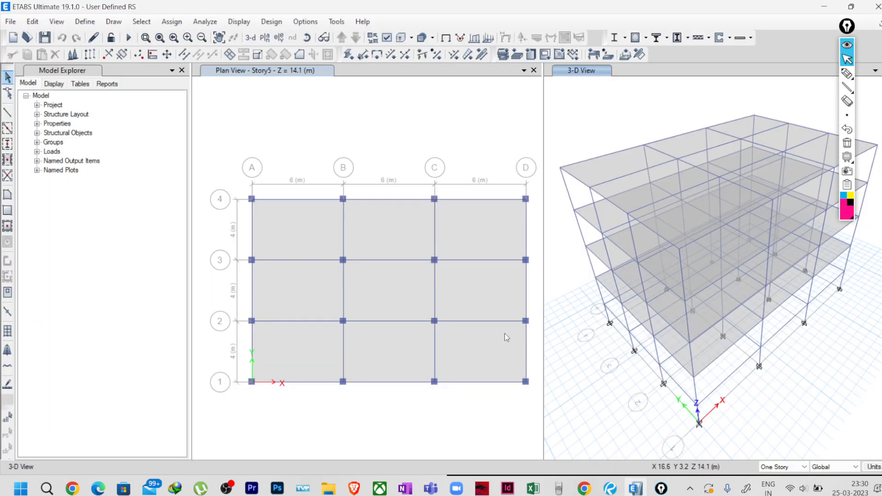
pyautogui.click(92, 24)
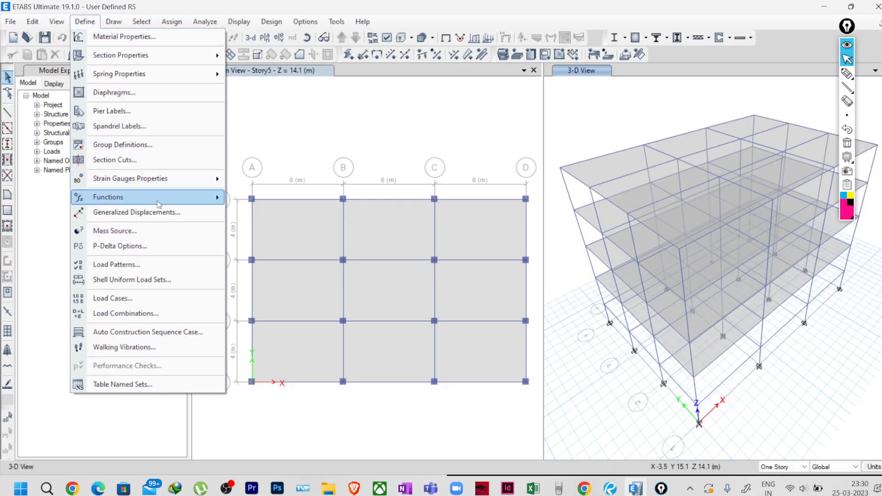
pyautogui.click(533, 488)
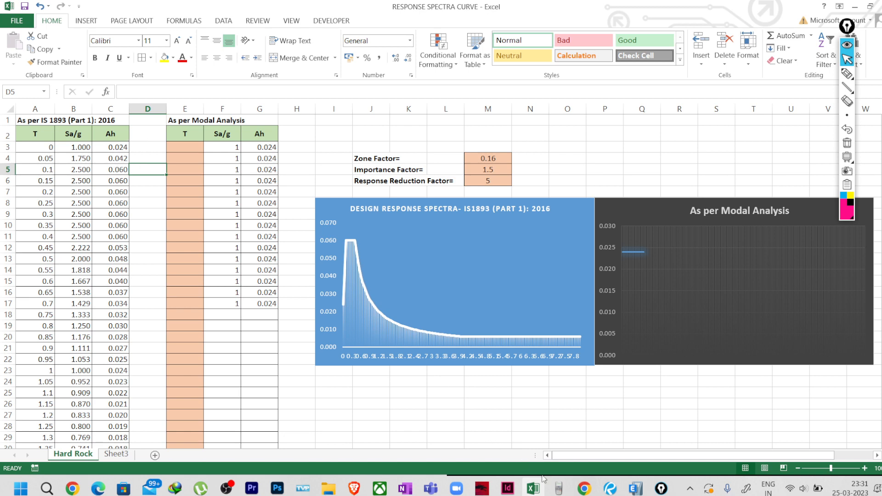
pyautogui.click(636, 487)
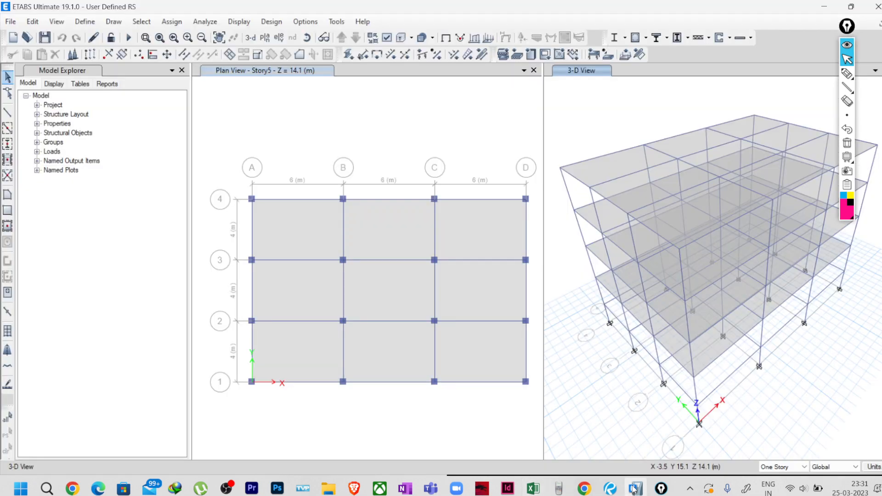
pyautogui.click(94, 21)
pyautogui.moveTo(153, 199)
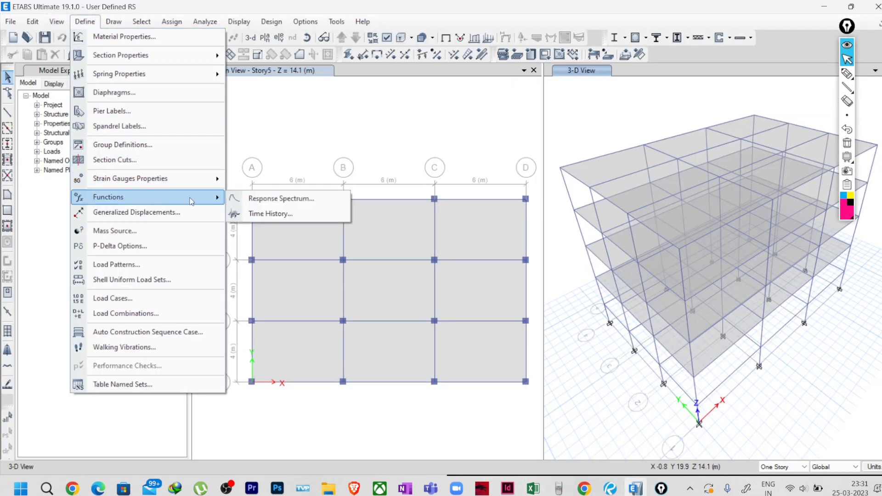
pyautogui.click(258, 201)
# Choose the User Defined spectrum function type and start a new function.
pyautogui.click(493, 196)
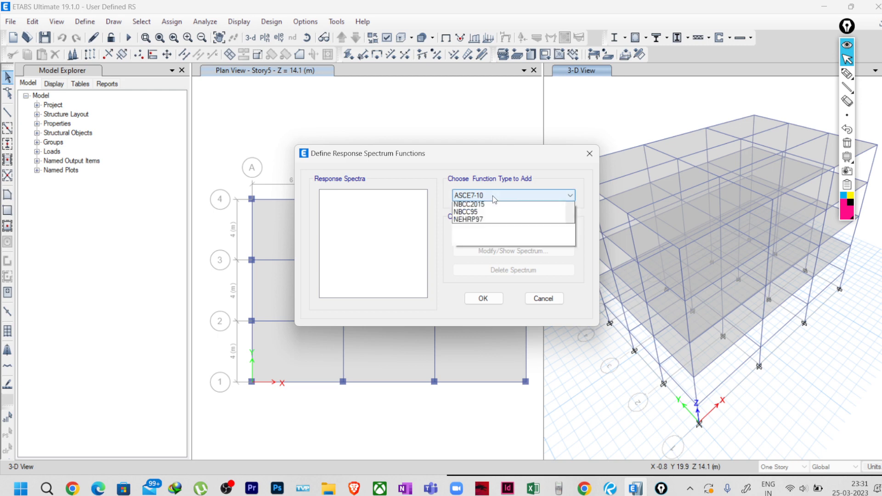
pyautogui.scroll(-4, 496, 381)
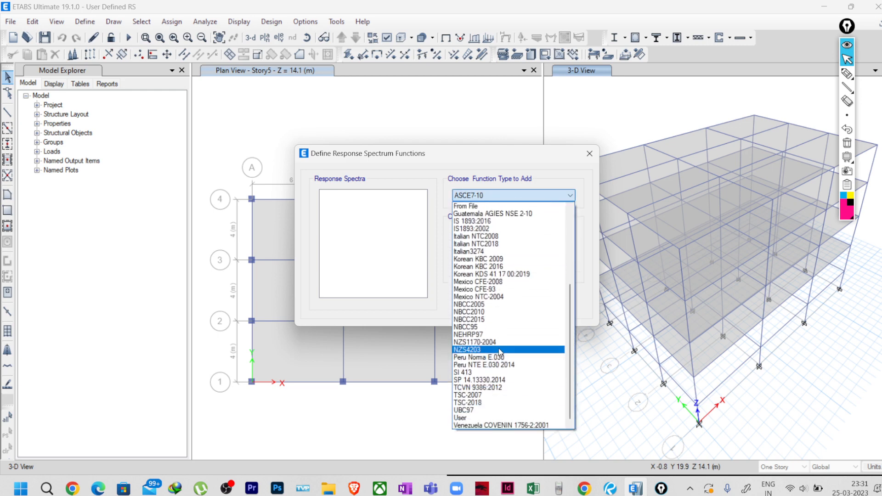
pyautogui.click(500, 418)
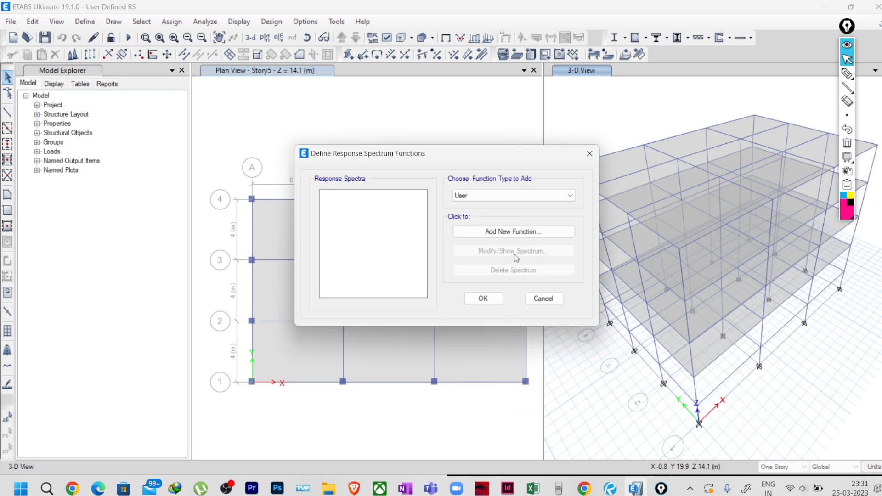
pyautogui.click(517, 238)
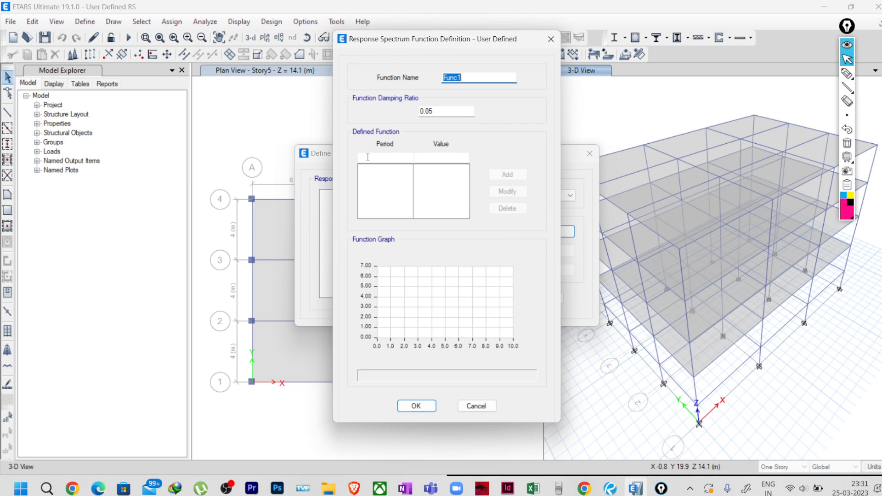
# Add the first spectrum point T = 0, Ah = 0.024 after checking it in Excel.
pyautogui.click(363, 159)
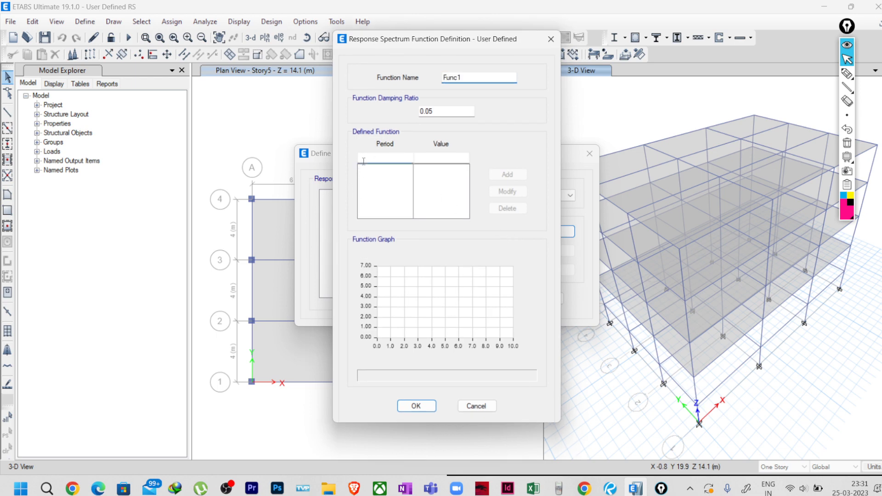
pyautogui.click(425, 158)
pyautogui.click(372, 156)
pyautogui.click(535, 489)
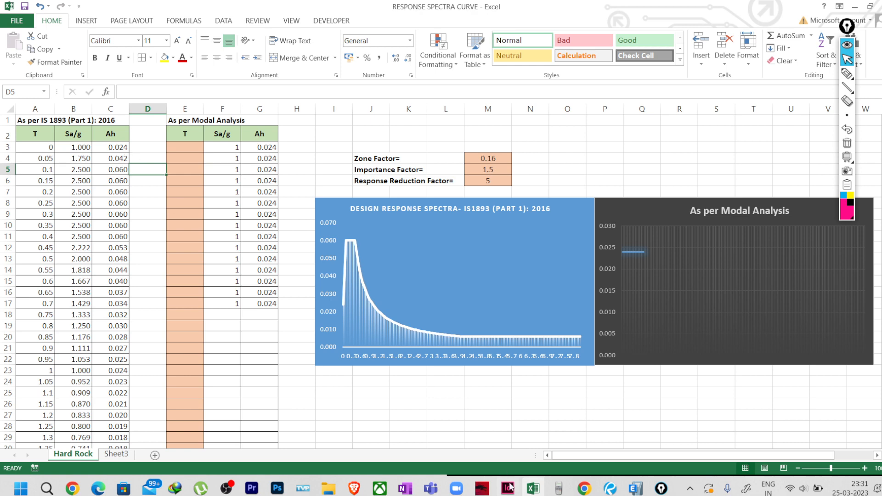
pyautogui.click(635, 489)
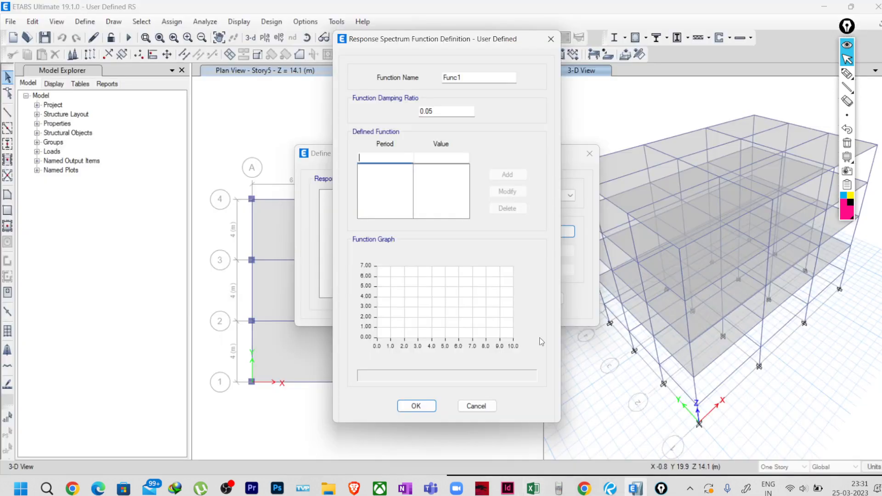
pyautogui.click(425, 157)
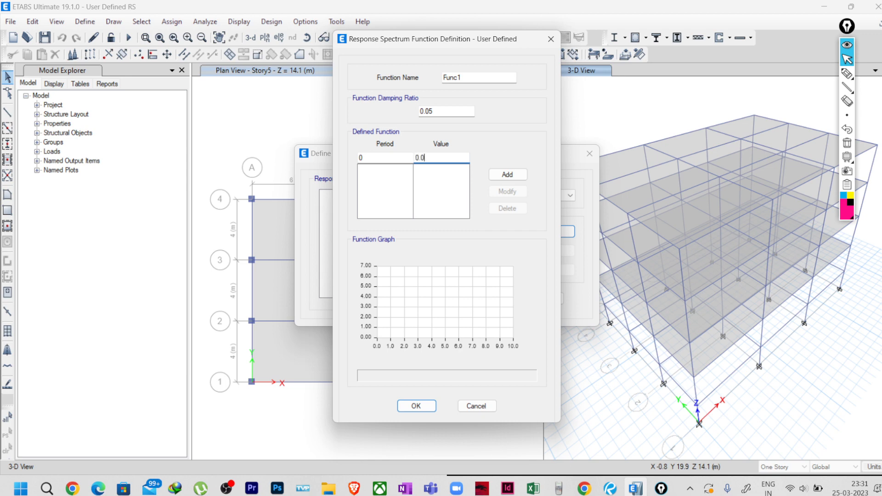
pyautogui.write('0.024')
pyautogui.click(508, 174)
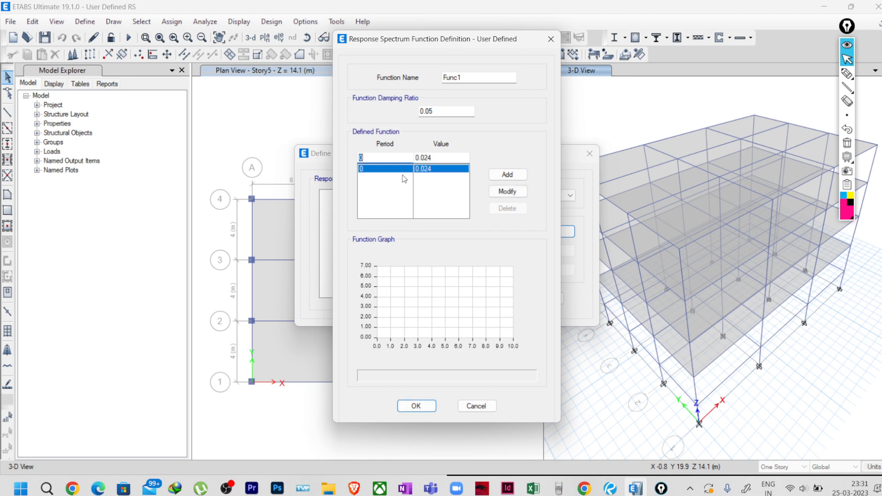
# Add the second point T = 0.05, Ah = 0.042 from the Excel Ah column.
pyautogui.click(559, 489)
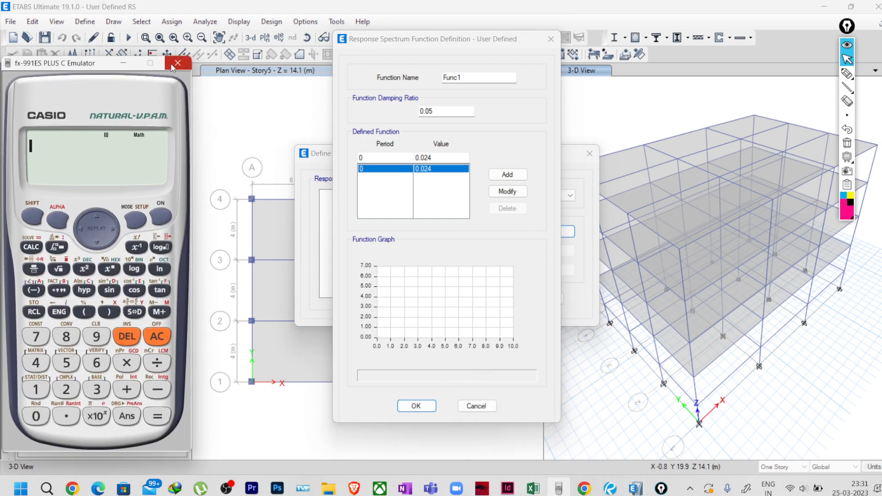
pyautogui.click(369, 247)
pyautogui.click(533, 489)
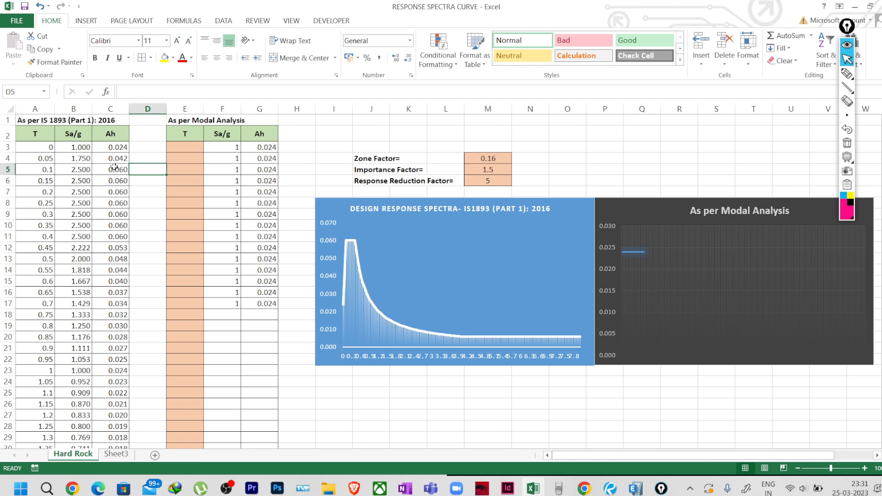
pyautogui.click(636, 488)
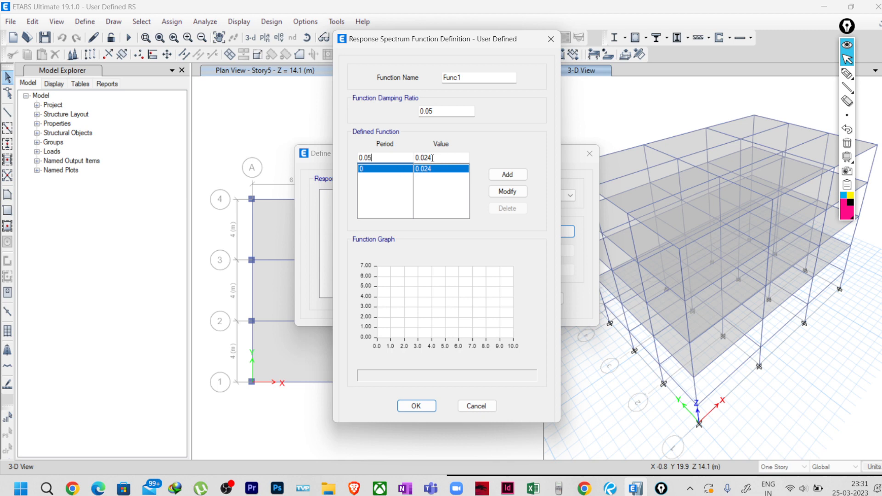
pyautogui.moveTo(432, 158); pyautogui.dragTo(426, 157)
pyautogui.write('42')
pyautogui.click(508, 175)
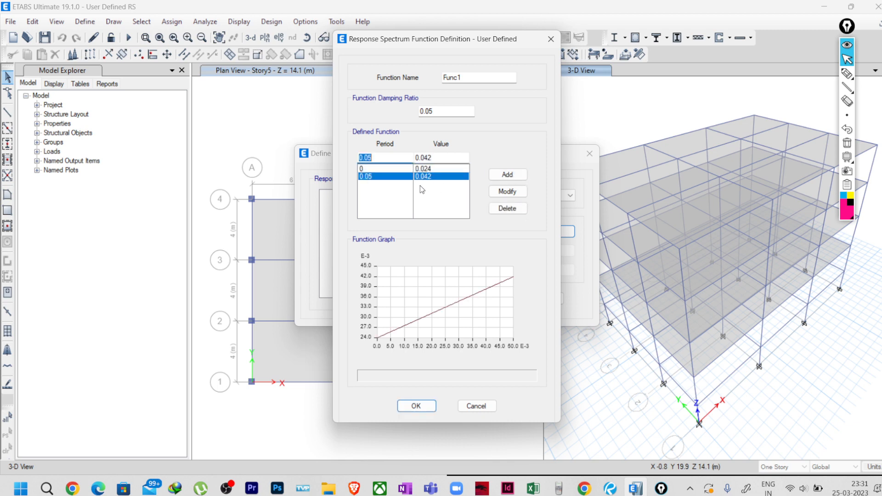
pyautogui.click(377, 177)
# Compare the entries with the Excel table again and select the 0.05 damping ratio.
pyautogui.click(533, 488)
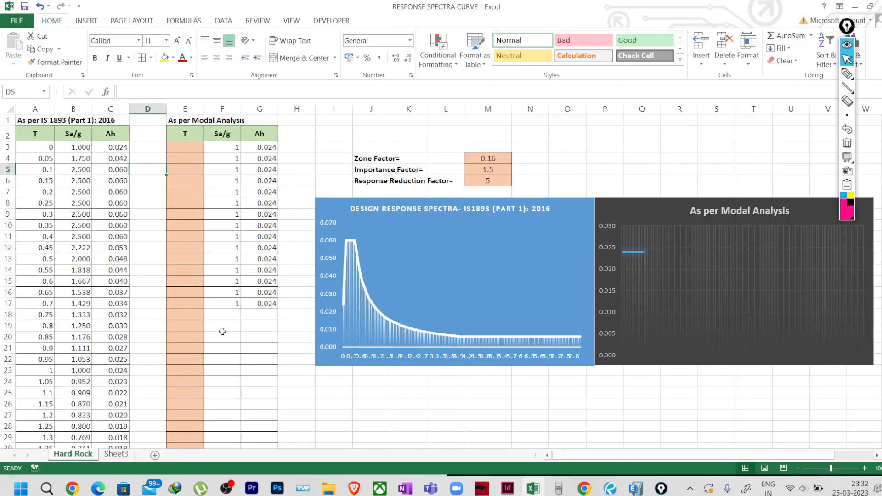
pyautogui.scroll(-7, 80, 267)
pyautogui.scroll(-11, 77, 286)
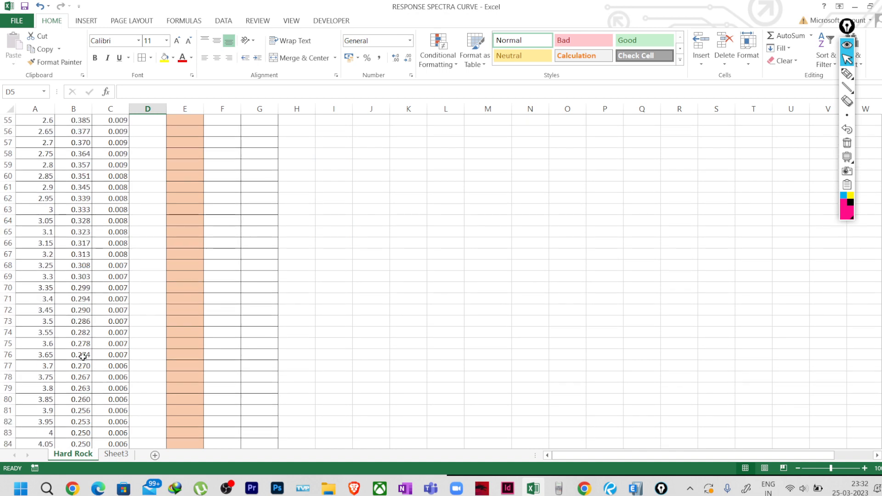
pyautogui.scroll(18, 91, 358)
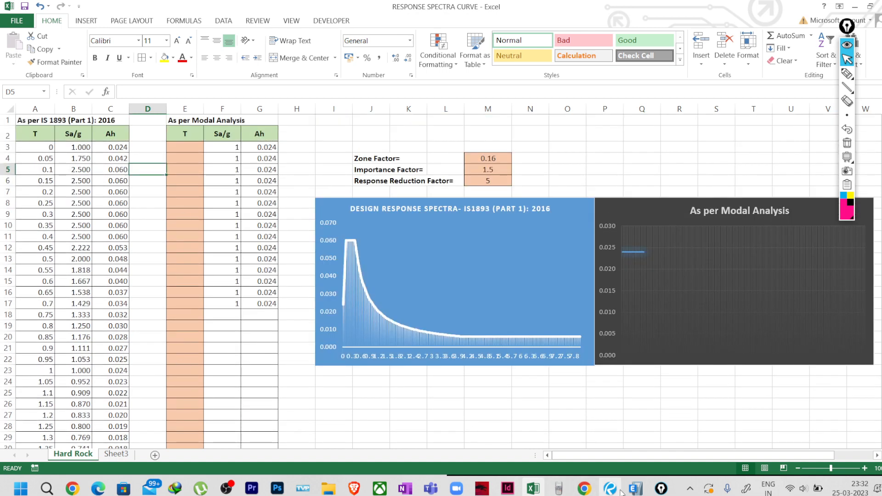
pyautogui.click(636, 488)
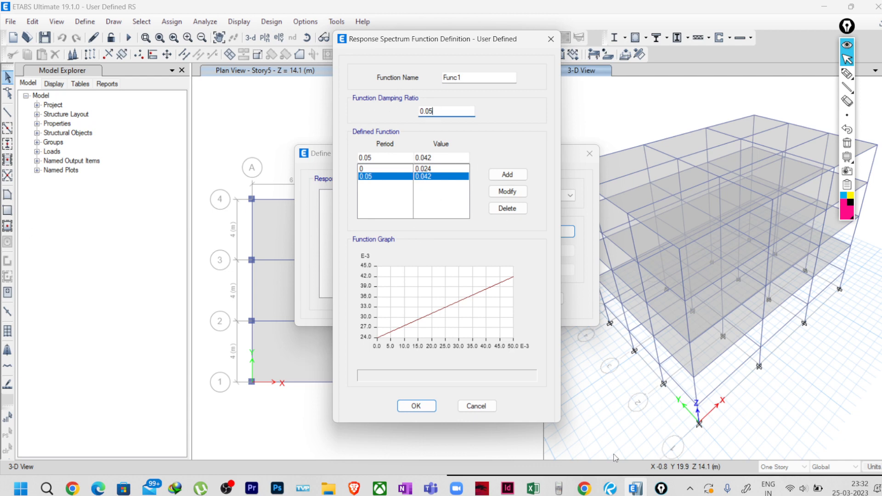
pyautogui.click(533, 490)
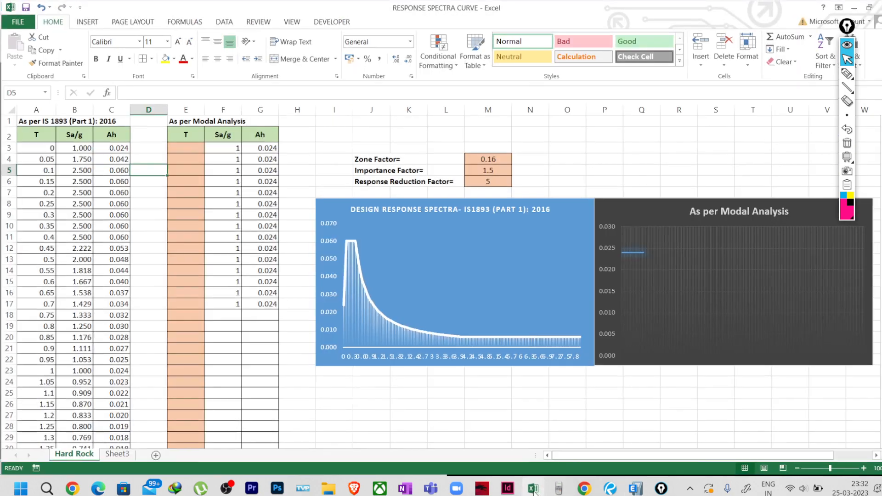
pyautogui.click(534, 490)
pyautogui.moveTo(432, 111); pyautogui.dragTo(416, 112)
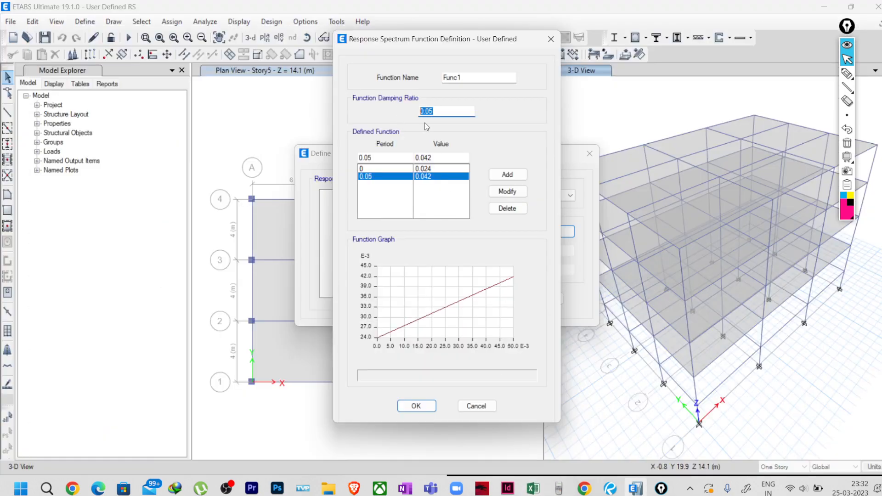
# Rename the response spectrum function from Func1 to SITE SPECIFIC RS, keeping 0.05 damping.
pyautogui.click(432, 111)
pyautogui.moveTo(436, 111); pyautogui.dragTo(413, 111)
pyautogui.click(437, 112)
pyautogui.doubleClick(462, 78)
pyautogui.write('S')
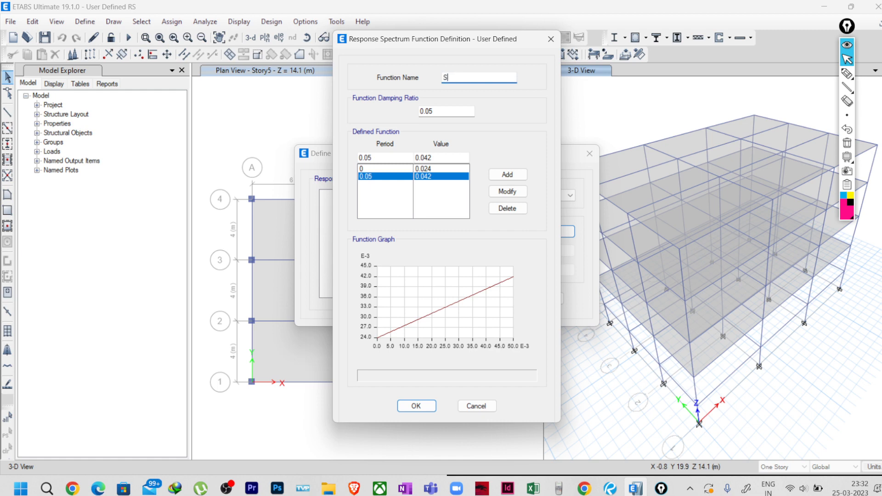
pyautogui.write('ITE SPECIFIC RS')
# Accept the SITE SPECIFIC RS definition in both dialogs and save the ETABS model.
pyautogui.click(379, 168)
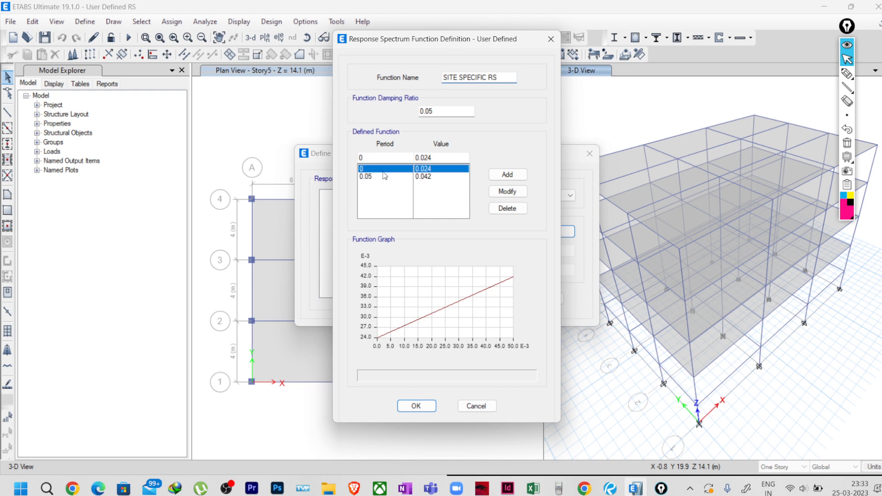
pyautogui.click(384, 175)
pyautogui.click(432, 168)
pyautogui.click(430, 175)
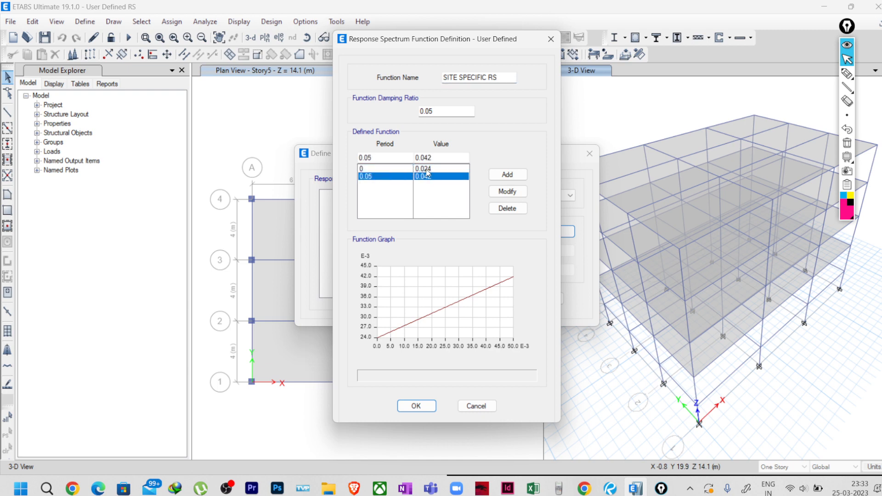
pyautogui.click(423, 406)
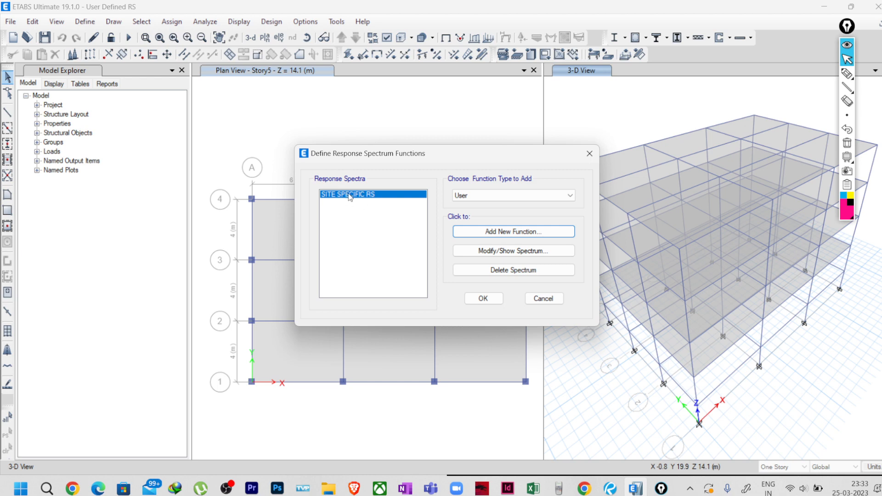
pyautogui.click(470, 298)
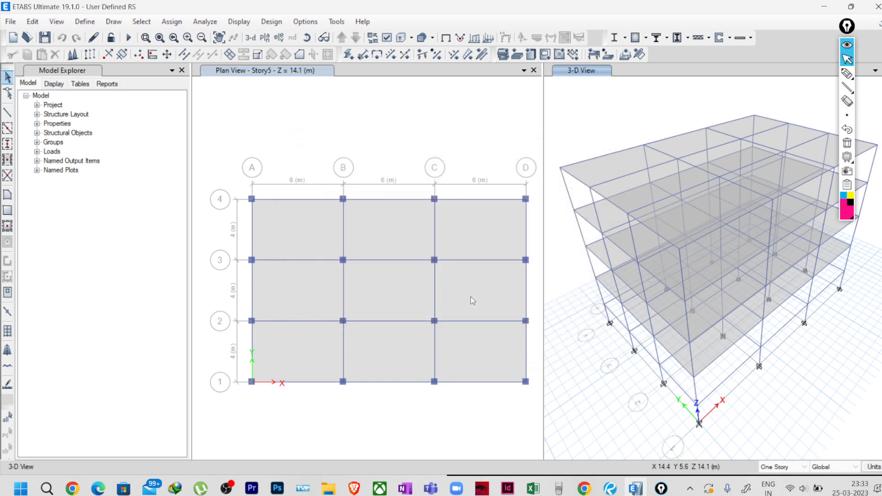
pyautogui.click(45, 39)
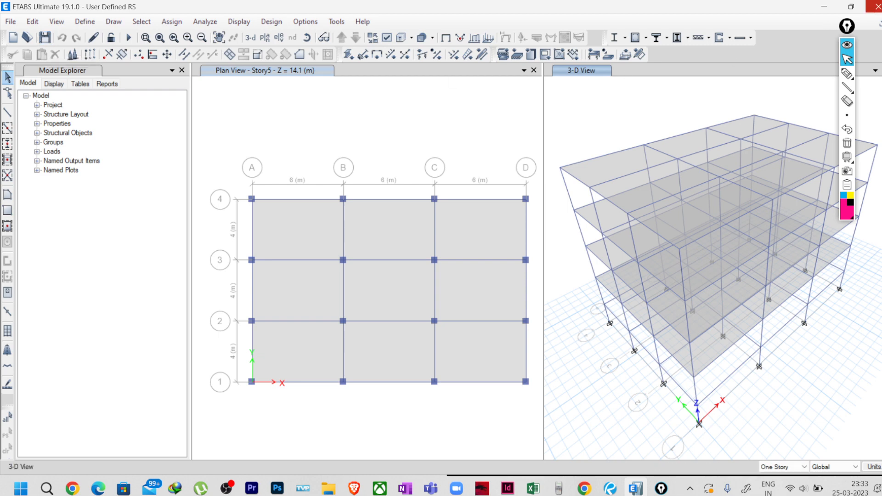
# Close ETABS and bring the USER DEFINED RS folder back up in File Explorer.
pyautogui.click(876, 6)
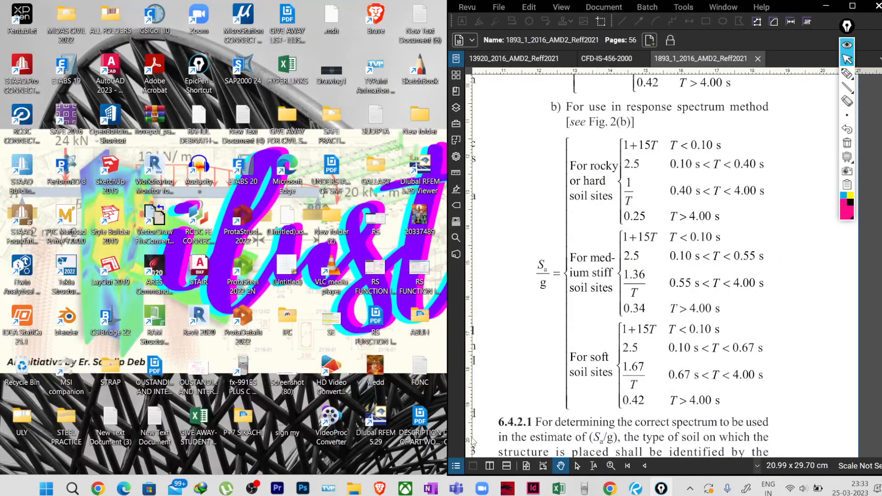
pyautogui.click(354, 488)
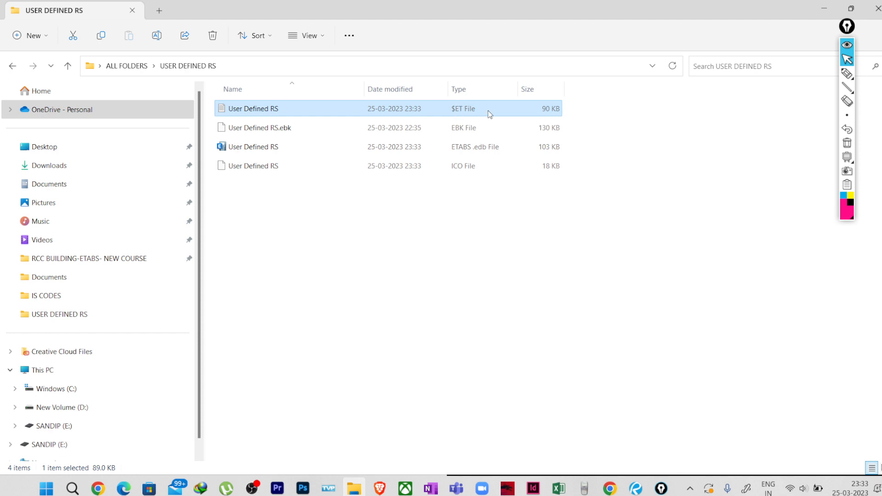
# Open the User Defined RS $ET file from the USER DEFINED RS folder as text in Notepad.
pyautogui.click(849, 77)
pyautogui.moveTo(475, 103)
pyautogui.mouseDown()
pyautogui.moveTo(471, 121)
pyautogui.moveTo(474, 107)
pyautogui.mouseUp()
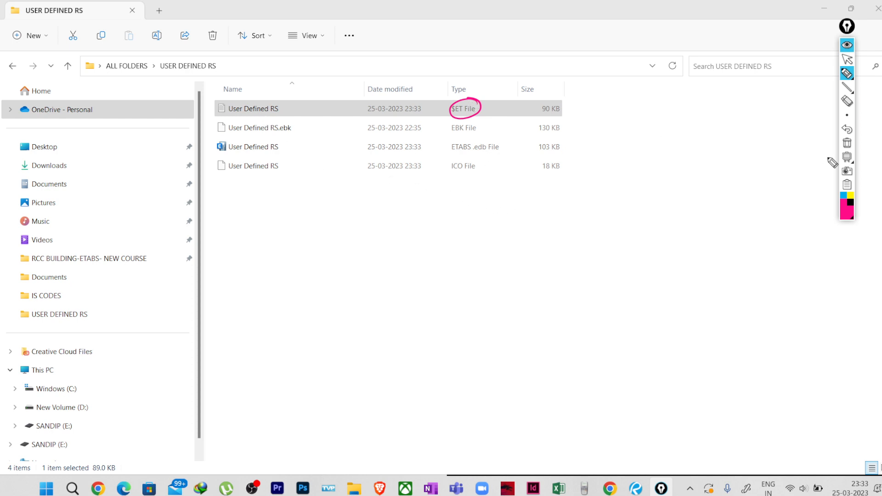
pyautogui.click(847, 143)
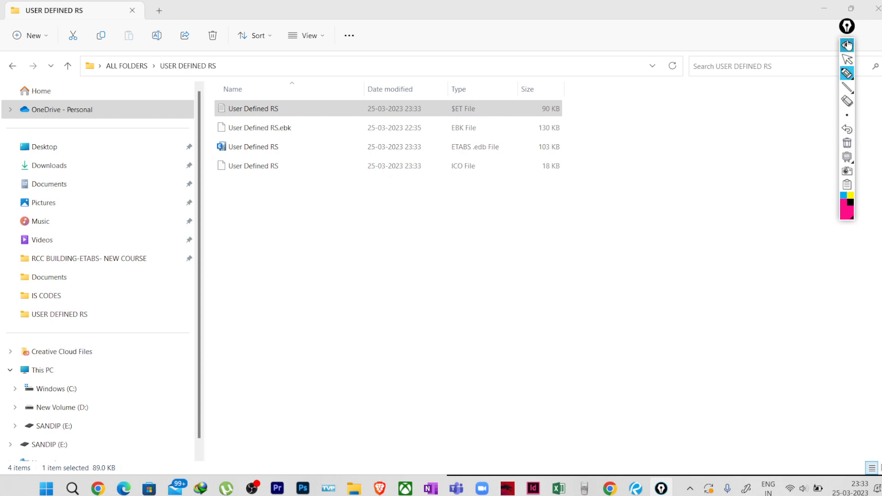
pyautogui.click(848, 59)
pyautogui.click(269, 114)
pyautogui.doubleClick(254, 112)
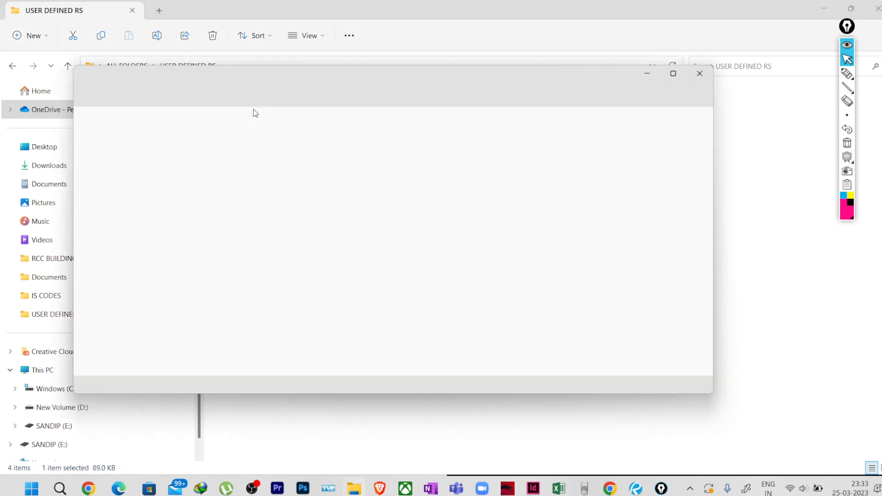
pyautogui.scroll(-2, 506, 138)
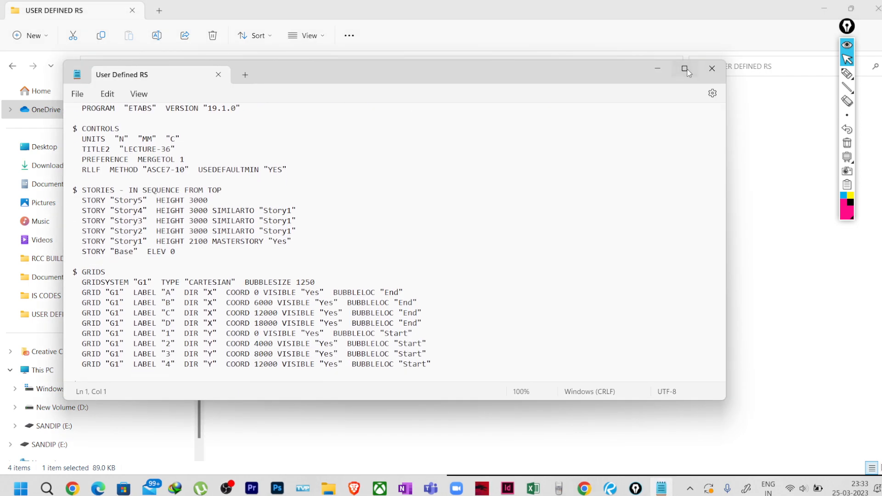
# Maximize Notepad and search for FUNCTION to reach the FUNCTIONS section.
pyautogui.click(685, 68)
pyautogui.scroll(-10, 258, 273)
pyautogui.scroll(-18, 258, 273)
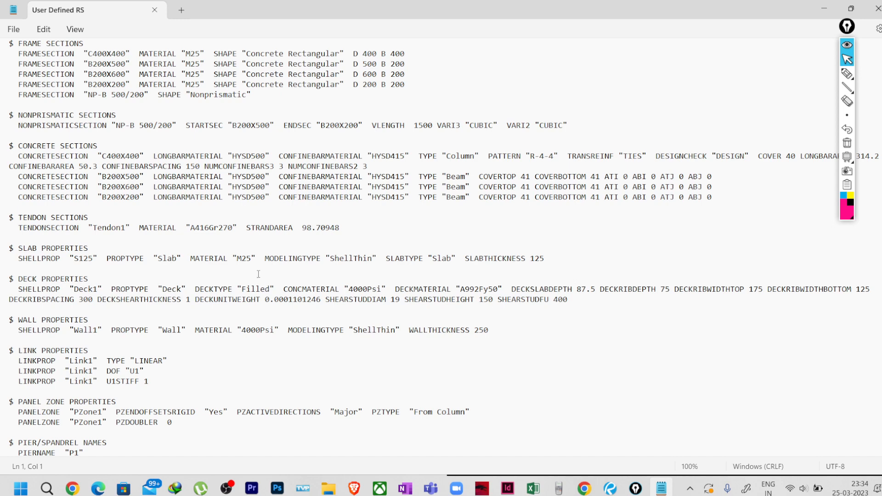
pyautogui.scroll(-5, 259, 274)
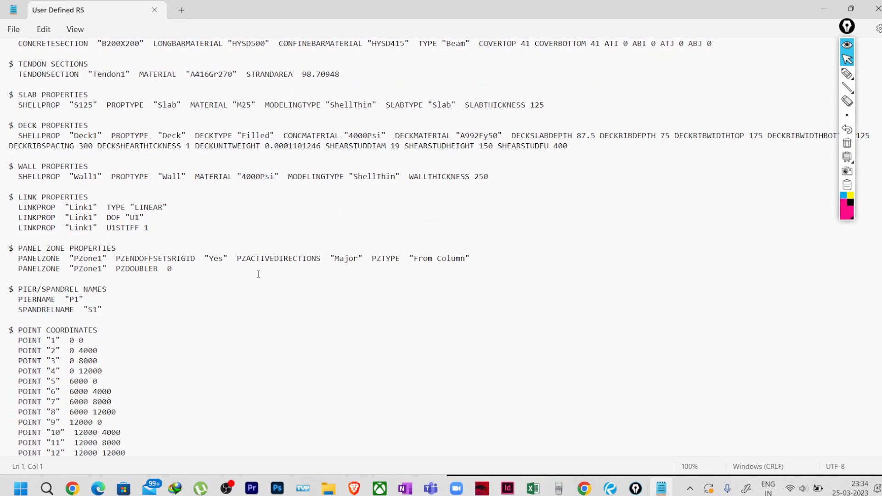
pyautogui.hotkey('ctrl', 'f')
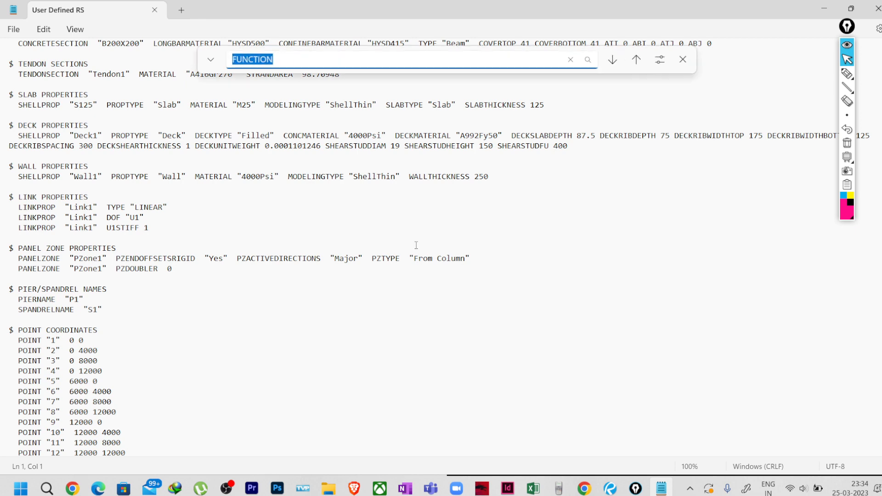
pyautogui.click(614, 61)
pyautogui.scroll(-3, 102, 352)
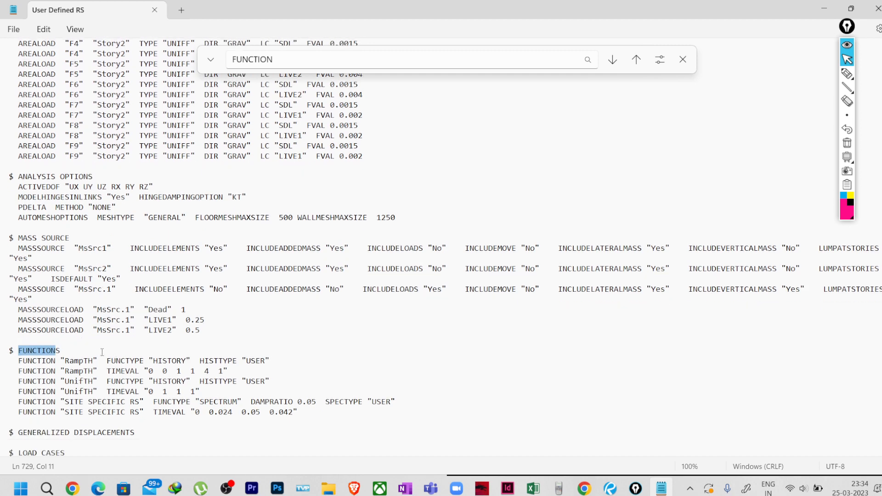
pyautogui.scroll(-2, 102, 352)
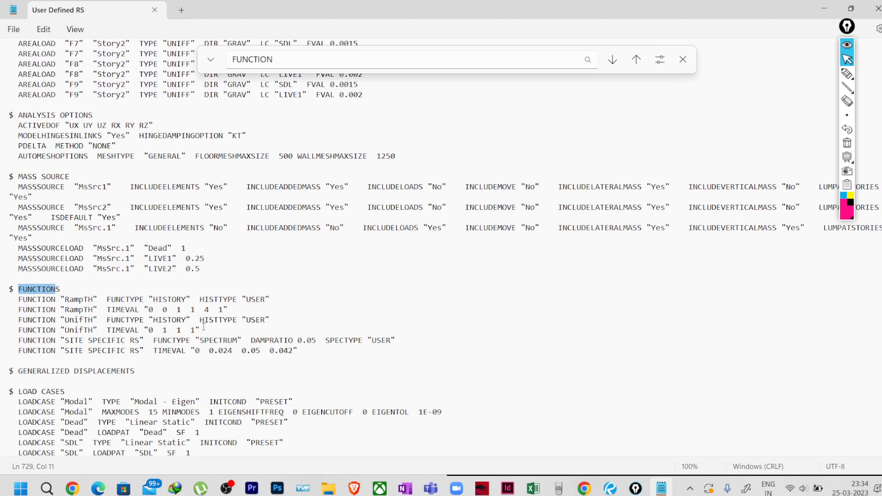
# Select the SITE SPECIFIC RS definition line and its TIMEVAL values, undoing an accidental text move.
pyautogui.moveTo(203, 327); pyautogui.dragTo(10, 299)
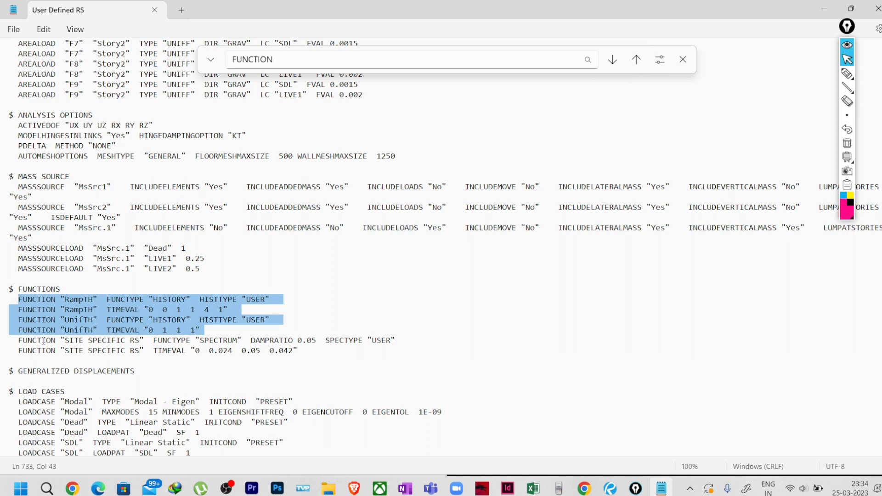
pyautogui.moveTo(61, 341); pyautogui.dragTo(397, 340)
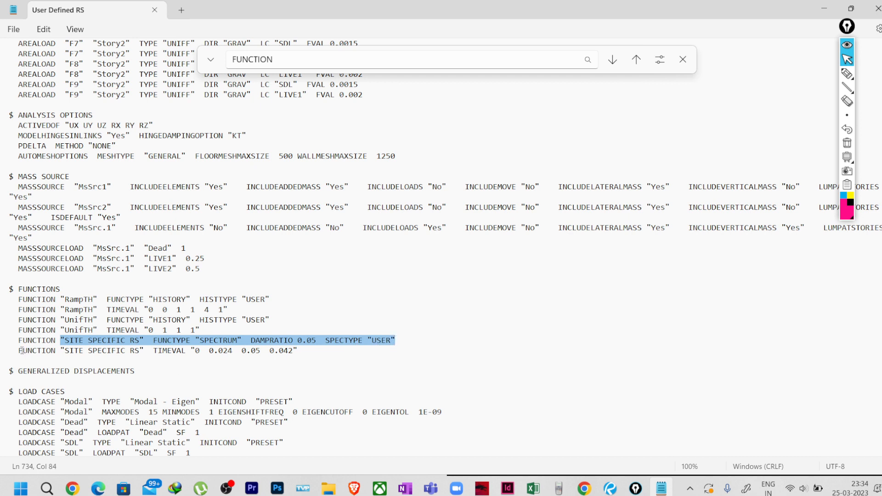
pyautogui.moveTo(22, 351); pyautogui.dragTo(177, 354)
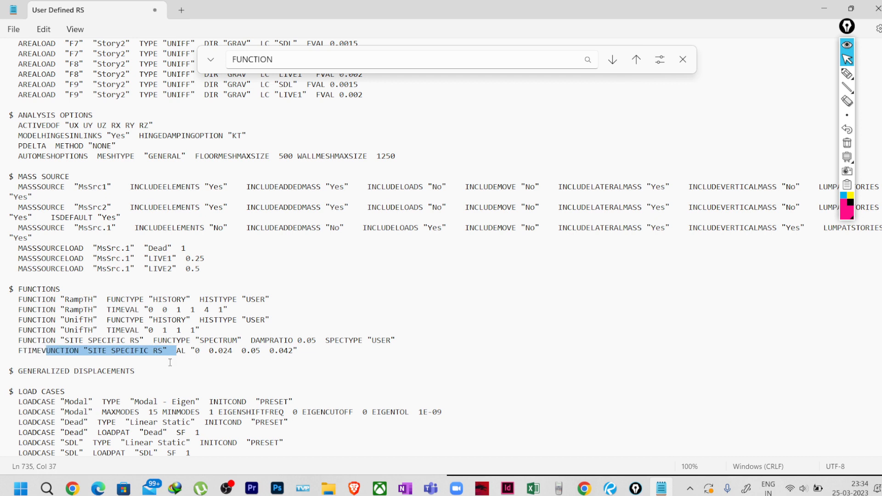
pyautogui.hotkey('ctrl', 'z')
pyautogui.click(181, 353)
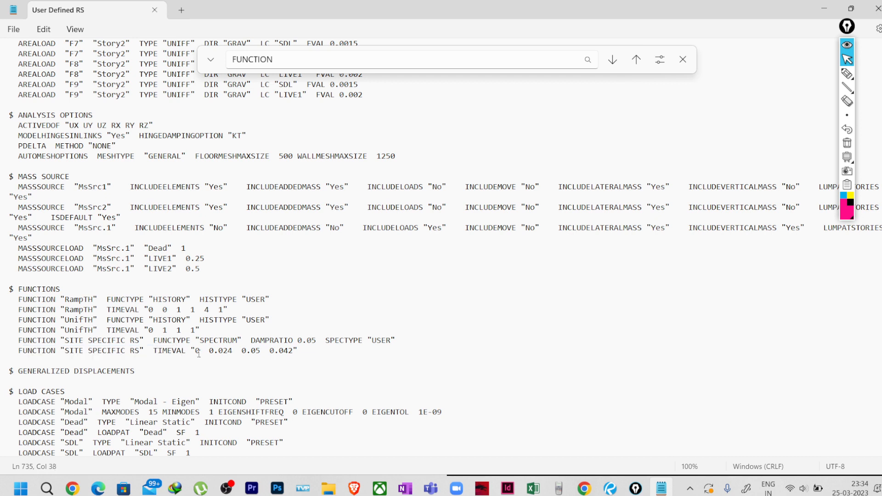
pyautogui.moveTo(195, 353); pyautogui.dragTo(292, 353)
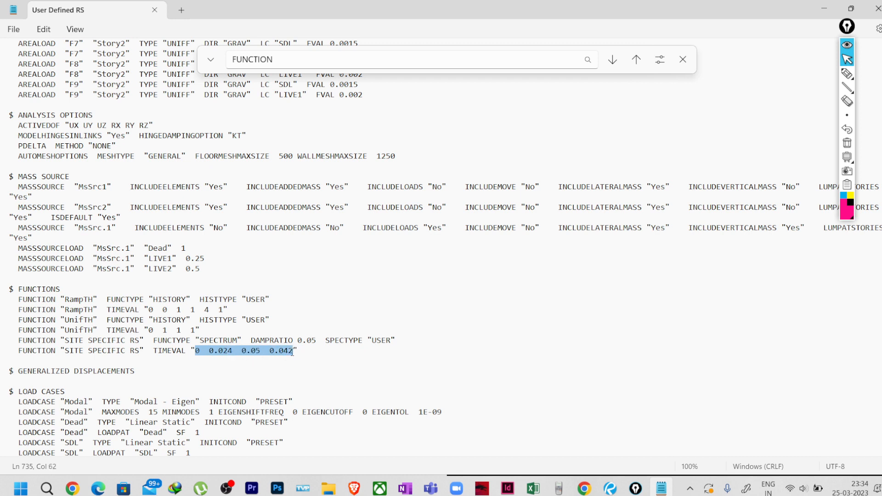
pyautogui.click(207, 366)
# Highlight the individual TIMEVAL values 0, 0.024, 0.05 and 0.042 in turn.
pyautogui.click(200, 352)
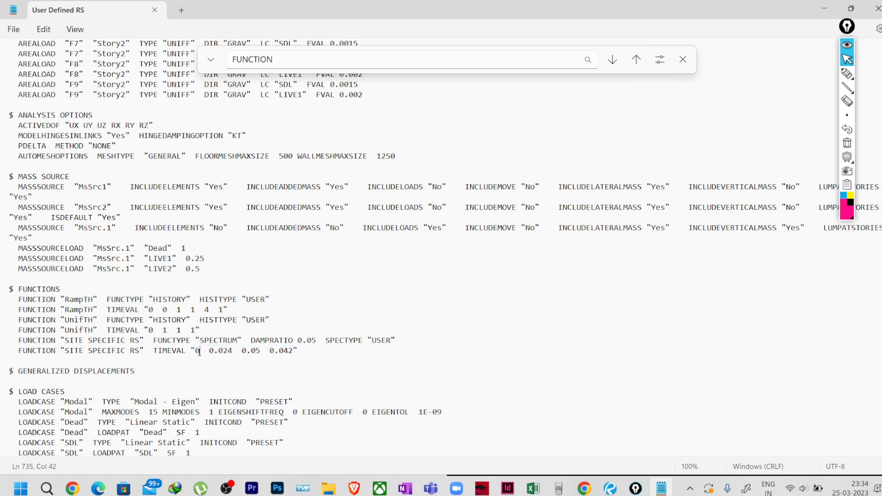
pyautogui.click(205, 352)
pyautogui.moveTo(208, 352); pyautogui.dragTo(232, 353)
pyautogui.click(242, 352)
pyautogui.moveTo(242, 351); pyautogui.dragTo(263, 352)
pyautogui.click(269, 352)
pyautogui.click(533, 488)
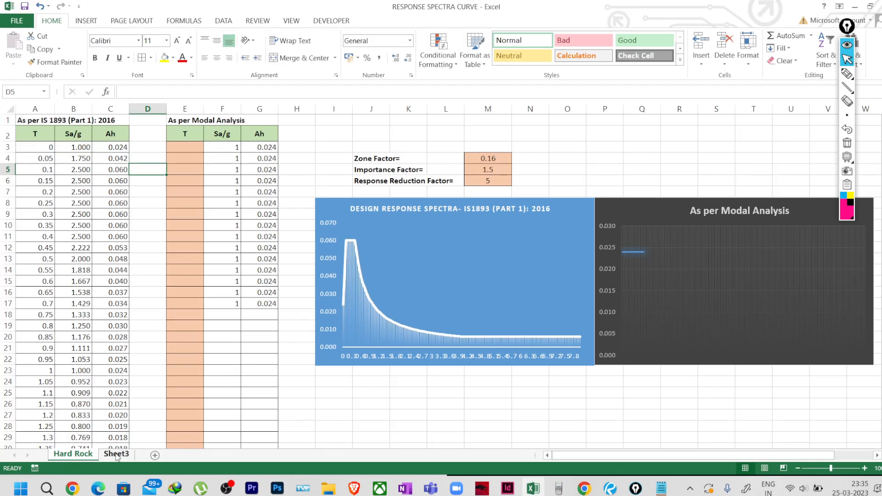
# In Sheet3 A1, enter CONCATENATE of Hard Rock A3, a space and C3, showing '0 0.024'.
pyautogui.click(117, 458)
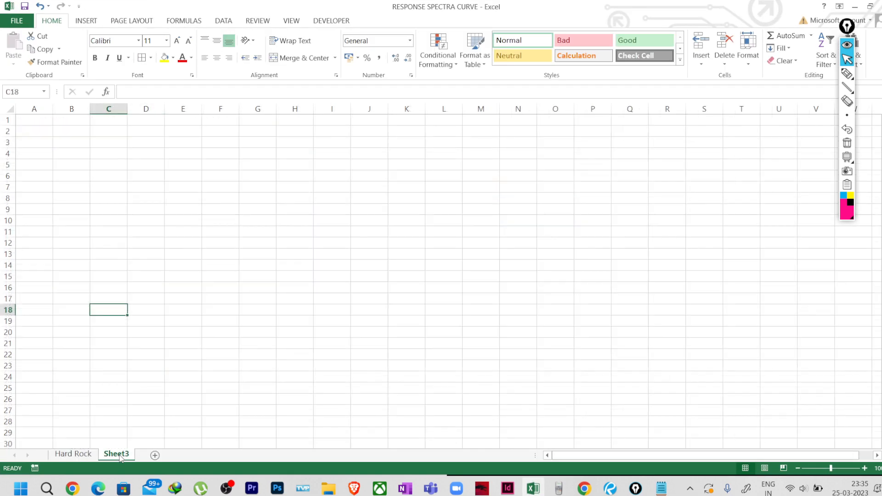
pyautogui.click(36, 120)
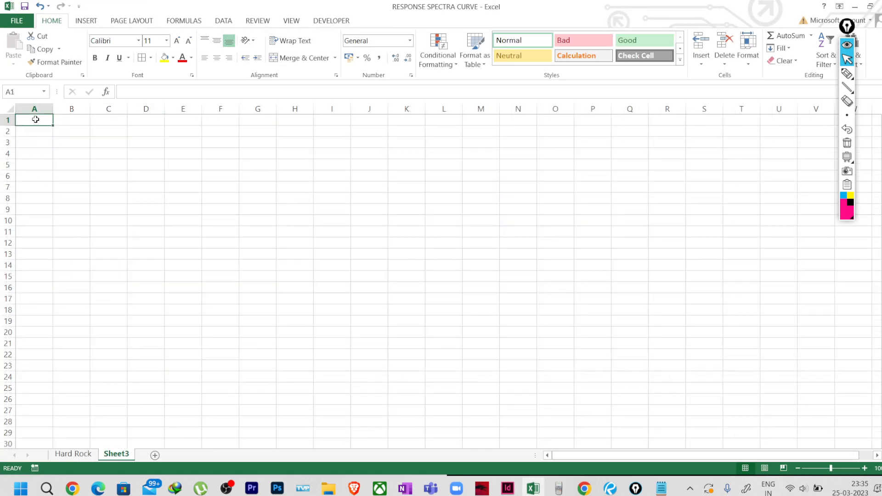
pyautogui.write('=')
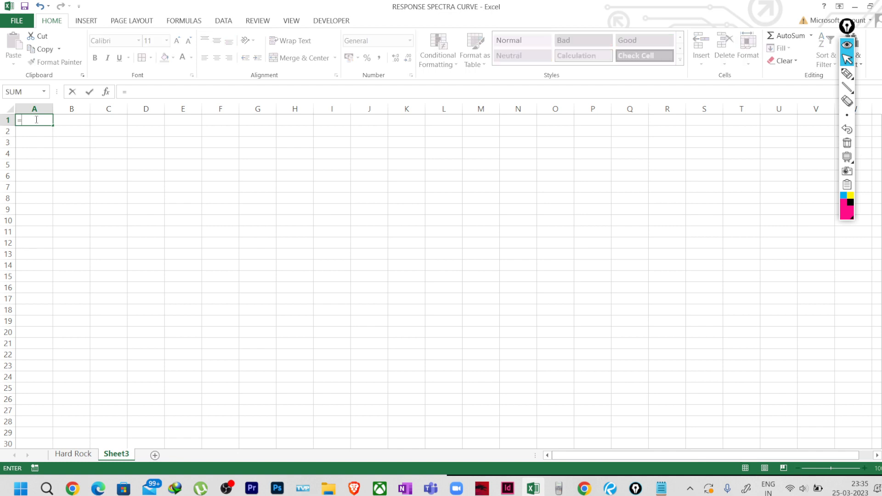
pyautogui.write('CO')
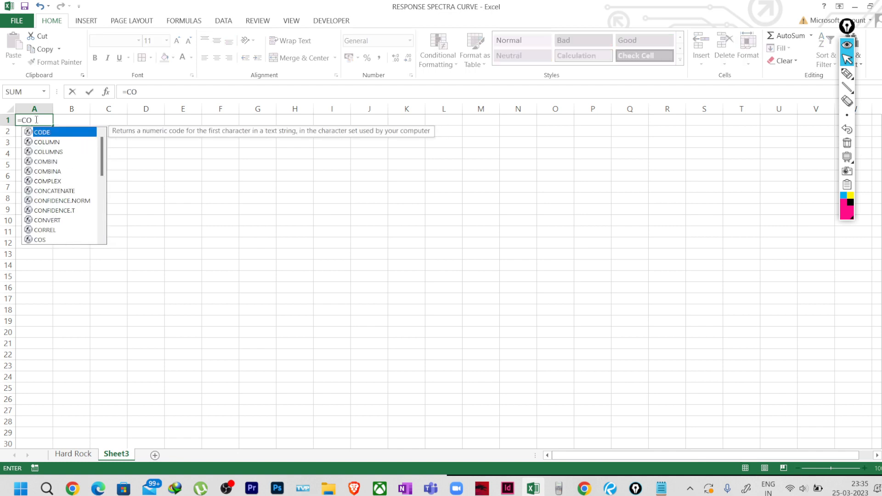
pyautogui.write('N')
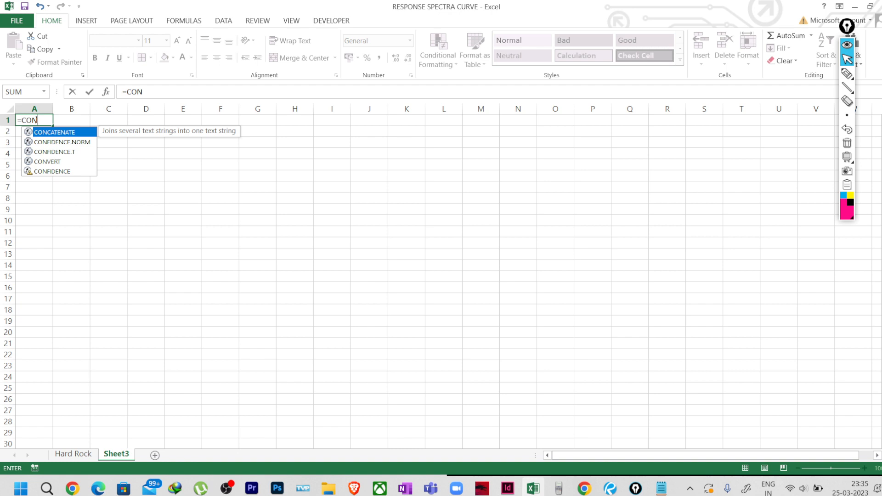
pyautogui.doubleClick(55, 132)
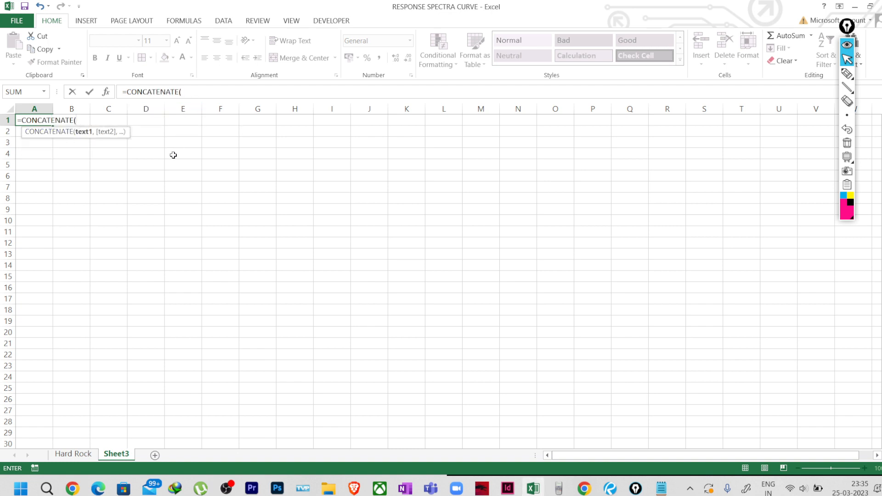
pyautogui.click(71, 454)
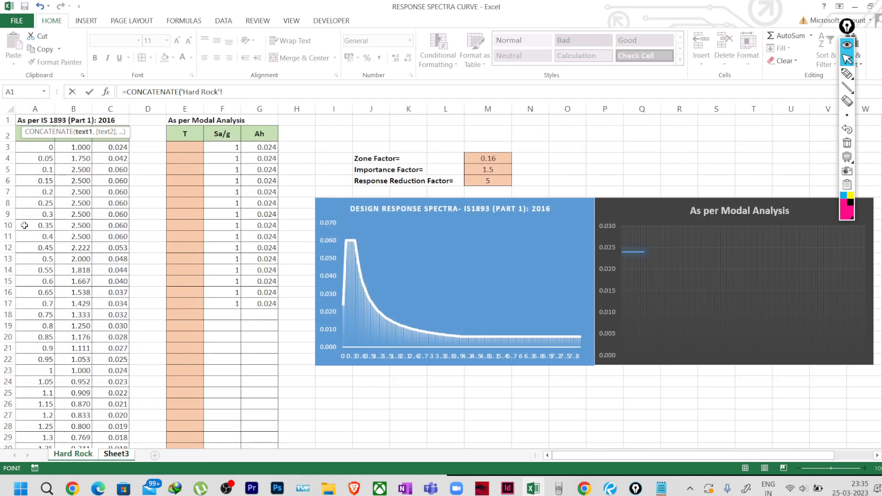
pyautogui.click(44, 147)
pyautogui.write(',')
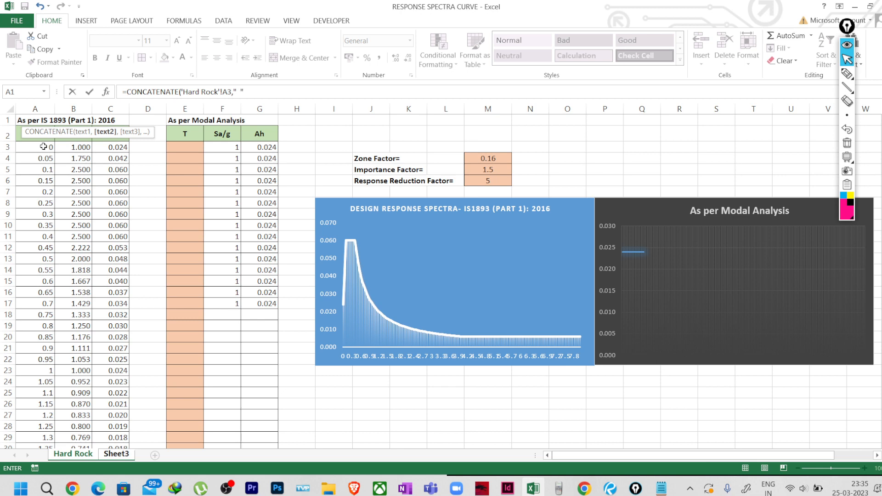
pyautogui.click(242, 93)
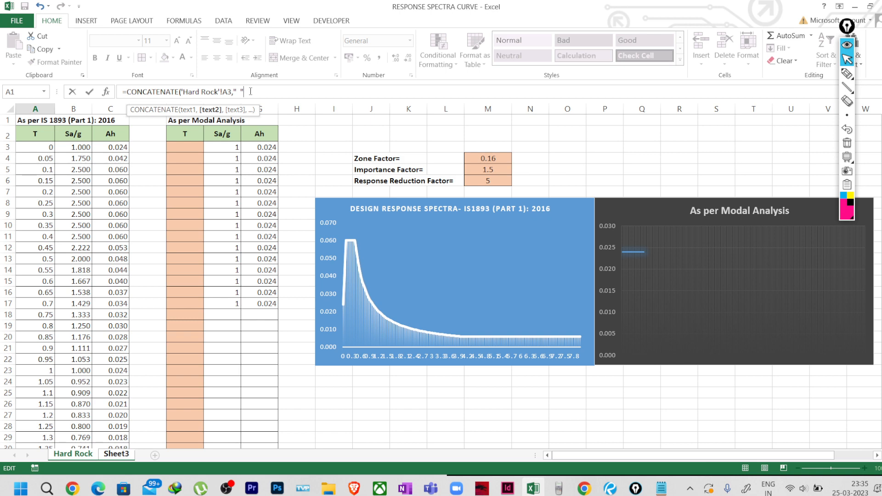
pyautogui.write(',')
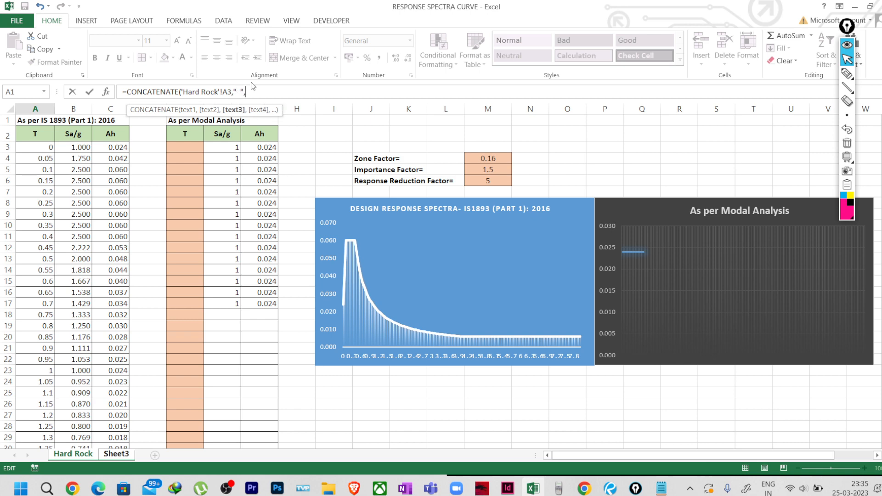
pyautogui.click(121, 147)
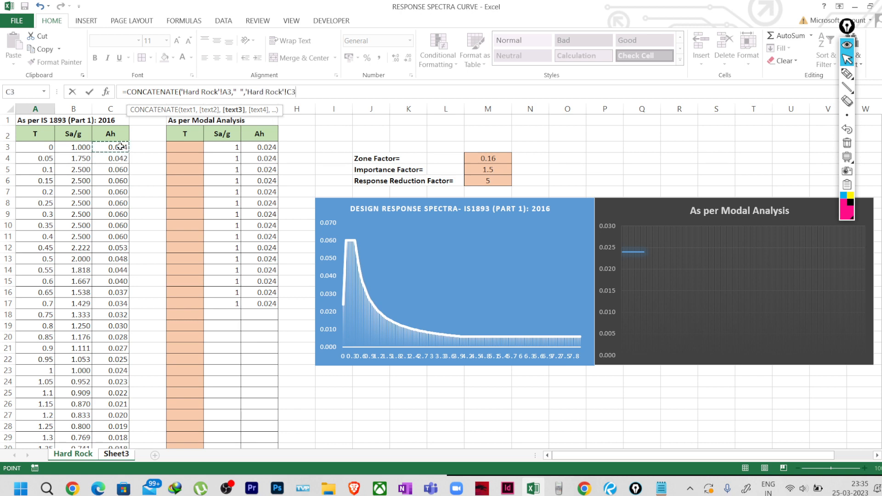
pyautogui.write(')')
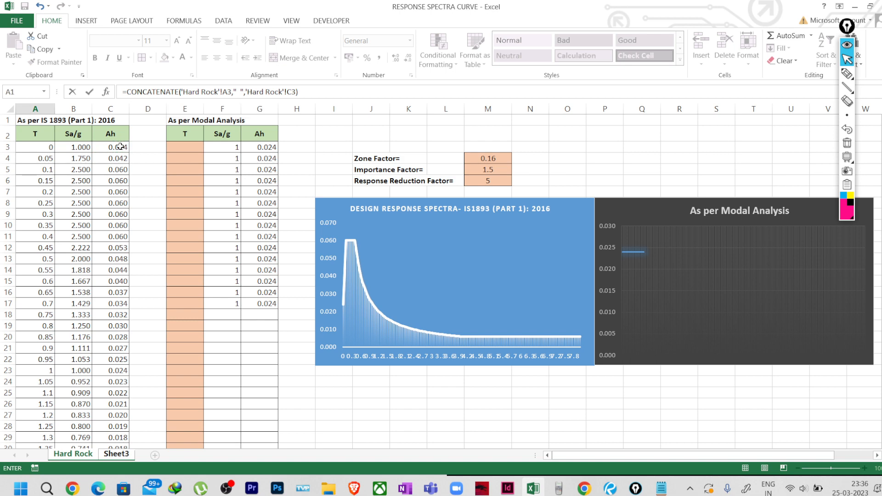
pyautogui.press('Return')
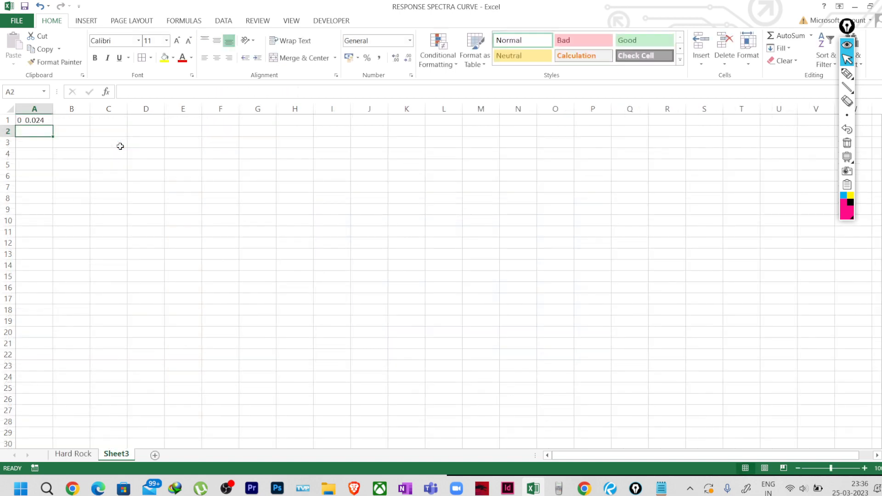
# Fill the A1 formula down Sheet3 column A past row 126.
pyautogui.click(25, 119)
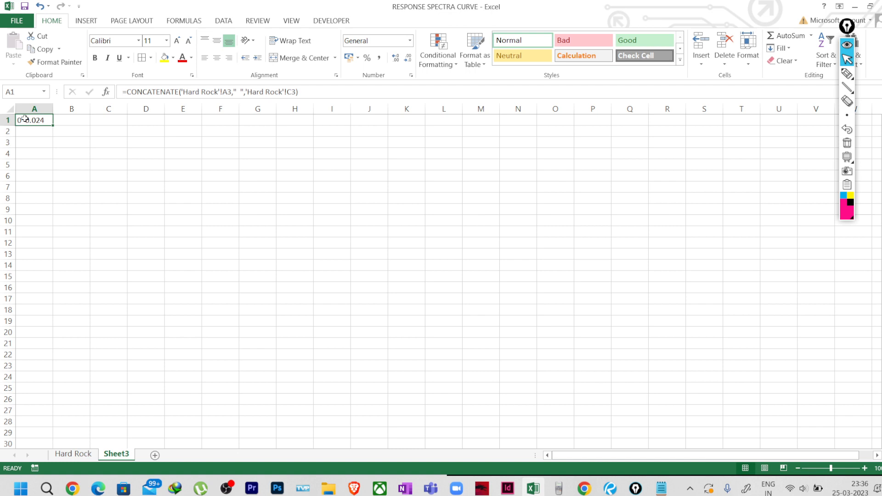
pyautogui.click(53, 126)
pyautogui.moveTo(52, 126); pyautogui.dragTo(46, 432)
pyautogui.scroll(-4, 39, 343)
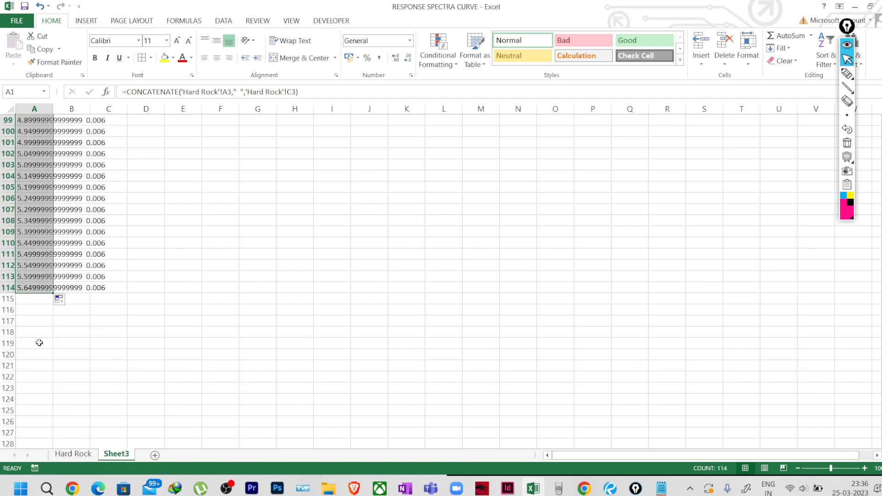
pyautogui.moveTo(54, 294); pyautogui.dragTo(50, 420)
pyautogui.scroll(-5, 55, 347)
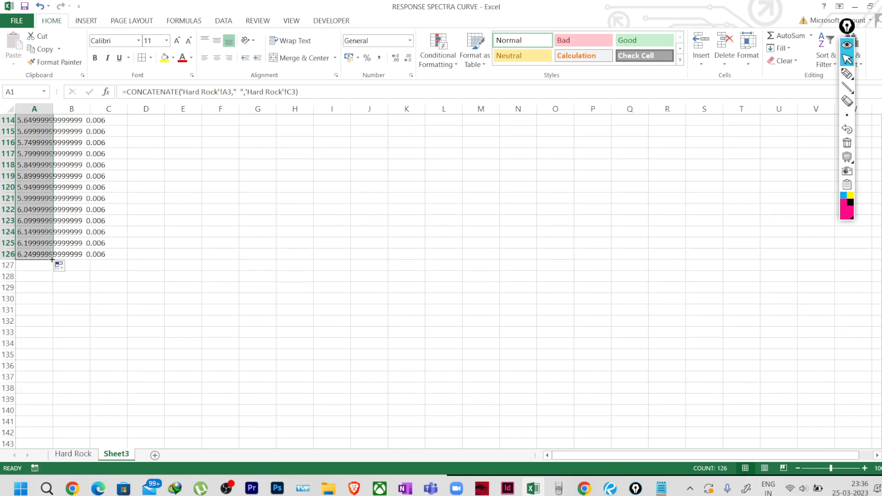
pyautogui.moveTo(52, 260); pyautogui.dragTo(54, 444)
pyautogui.scroll(-5, 46, 335)
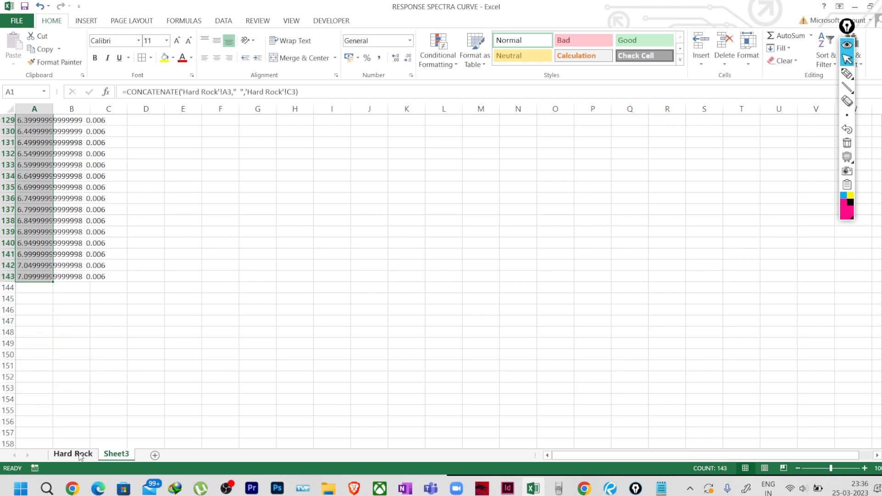
# Check where the Hard Rock data ends and extend the column A fill to row 161.
pyautogui.click(73, 454)
pyautogui.scroll(-12, 37, 341)
pyautogui.scroll(-20, 38, 341)
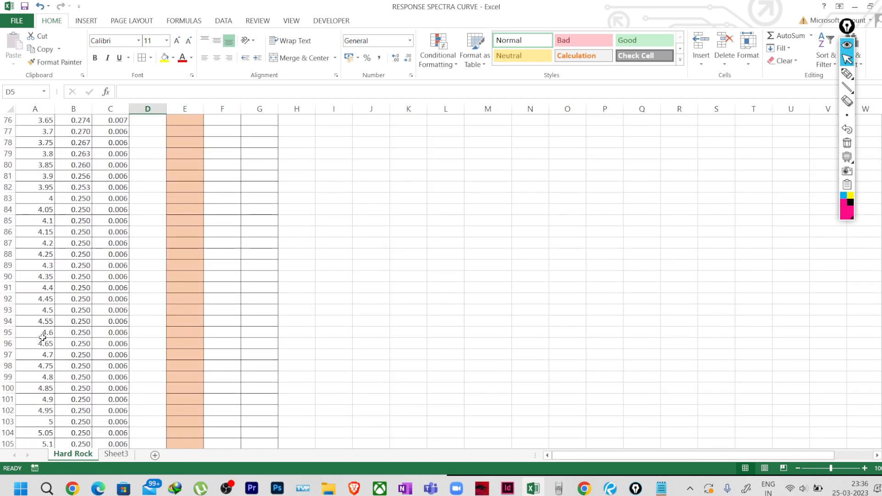
pyautogui.scroll(2, 48, 333)
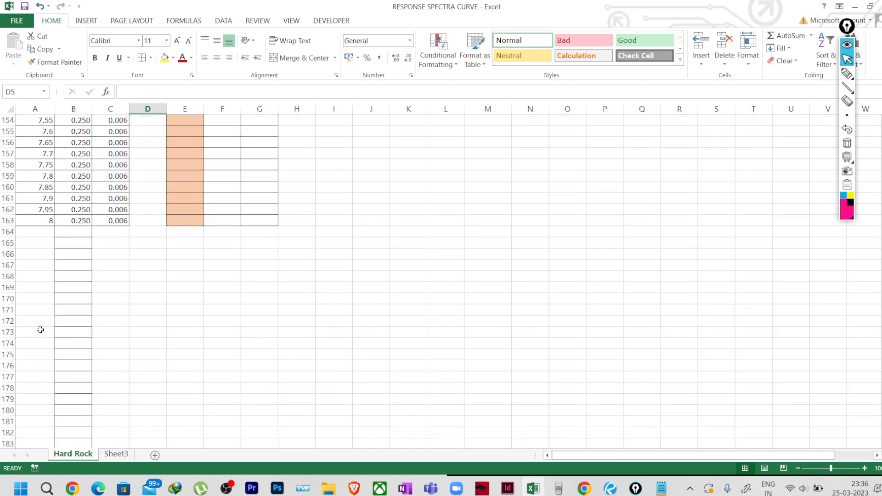
pyautogui.click(116, 454)
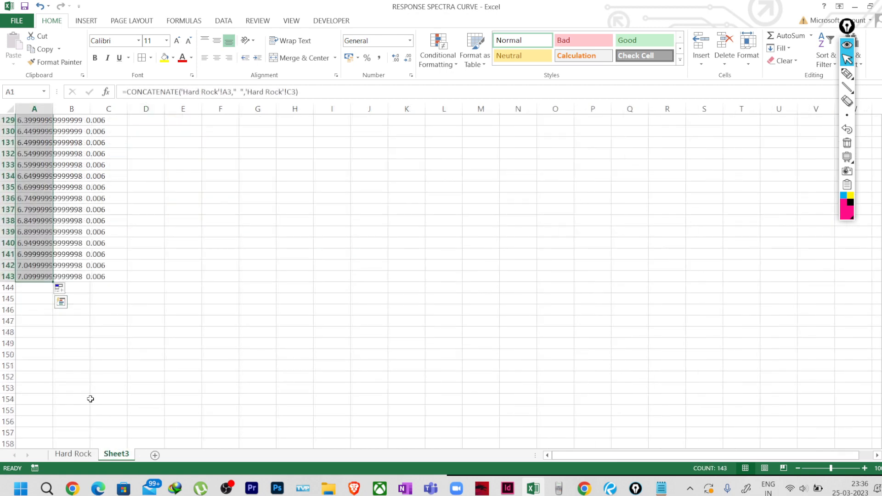
pyautogui.moveTo(52, 282); pyautogui.dragTo(48, 318)
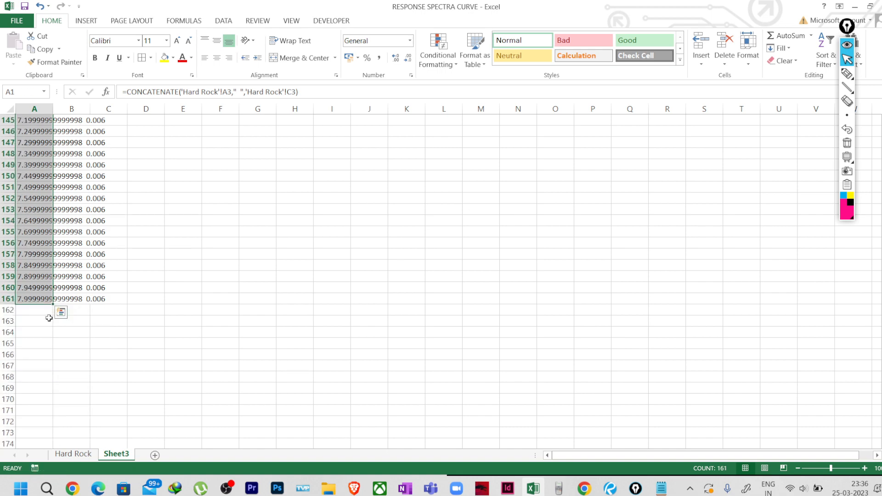
# Verify the filled column against the Hard Rock sheet's last row.
pyautogui.click(73, 454)
pyautogui.scroll(14, 44, 342)
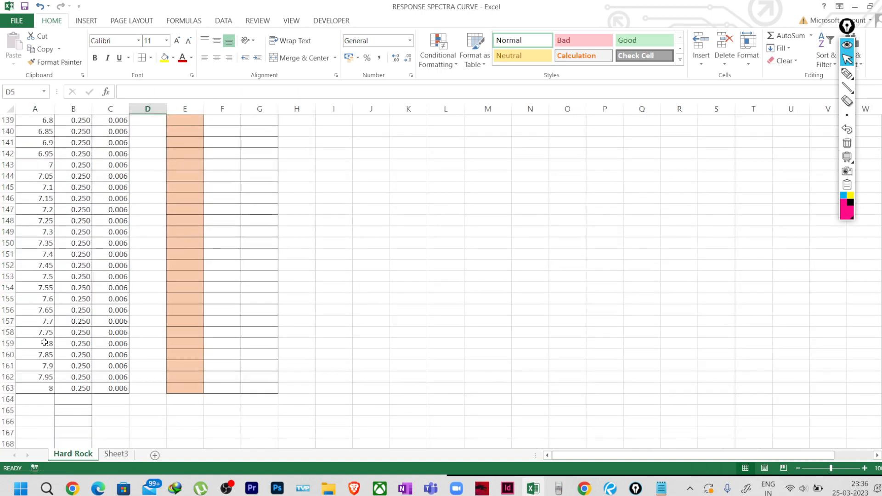
pyautogui.scroll(17, 44, 342)
pyautogui.scroll(-20, 46, 322)
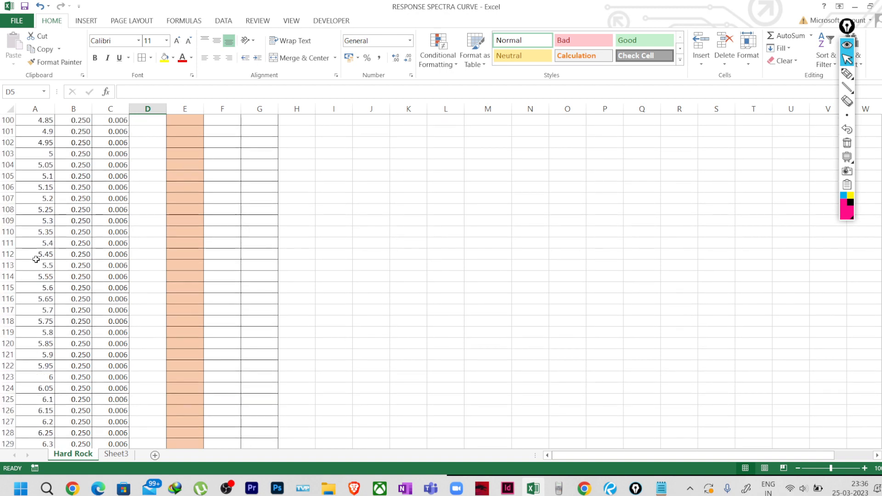
pyautogui.scroll(-18, 60, 304)
pyautogui.scroll(20, 55, 303)
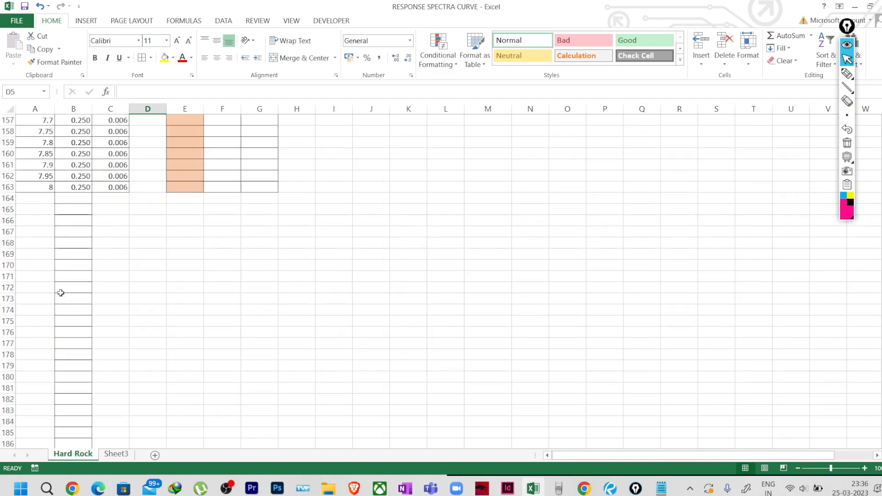
pyautogui.scroll(20, 46, 304)
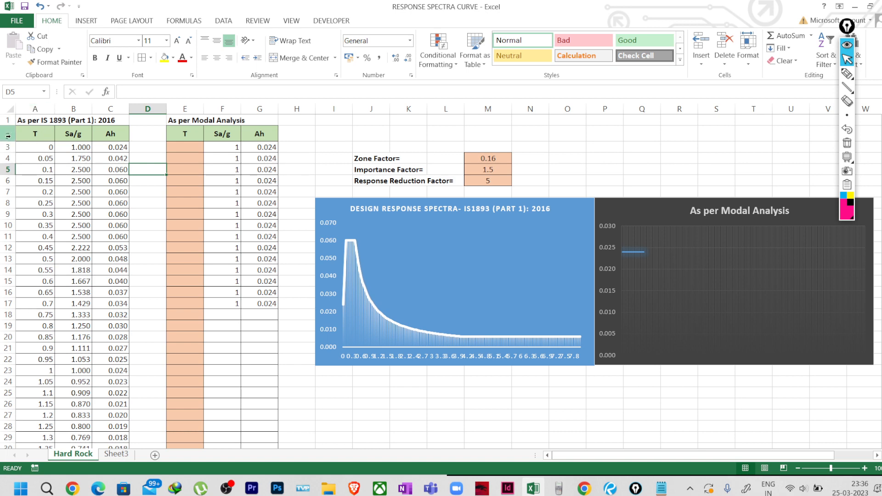
pyautogui.click(116, 454)
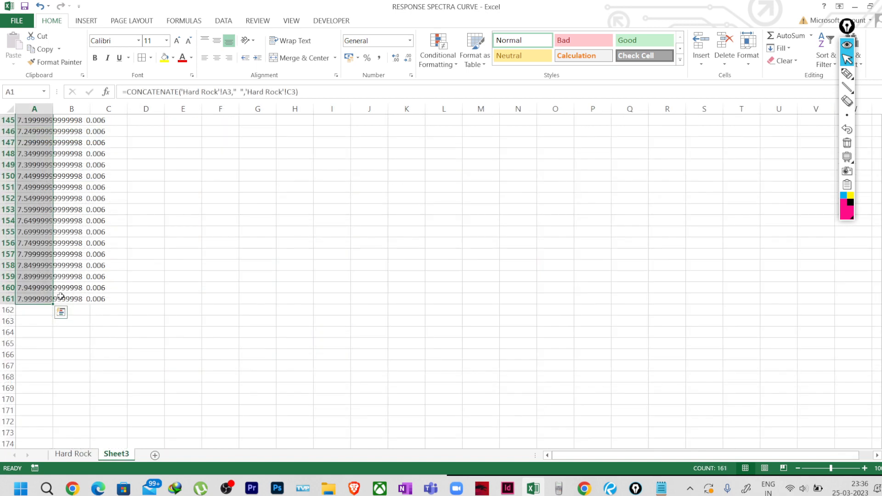
pyautogui.scroll(20, 134, 349)
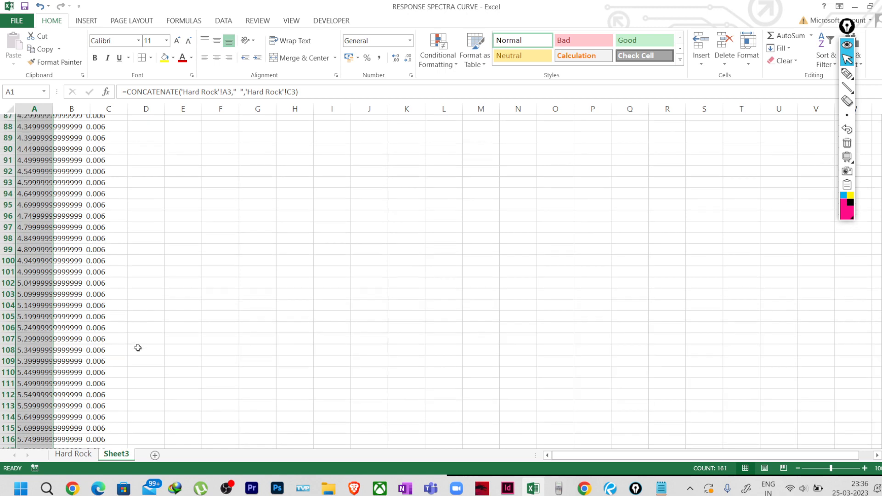
pyautogui.scroll(8, 137, 348)
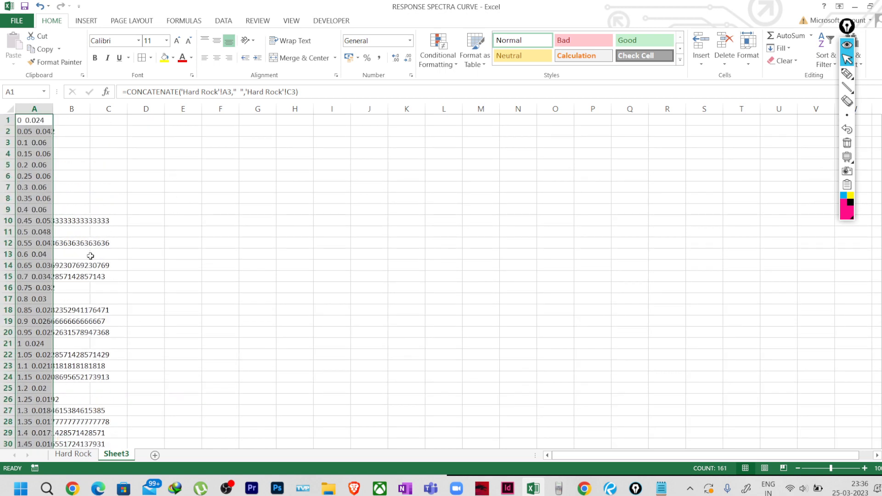
pyautogui.rightClick(41, 121)
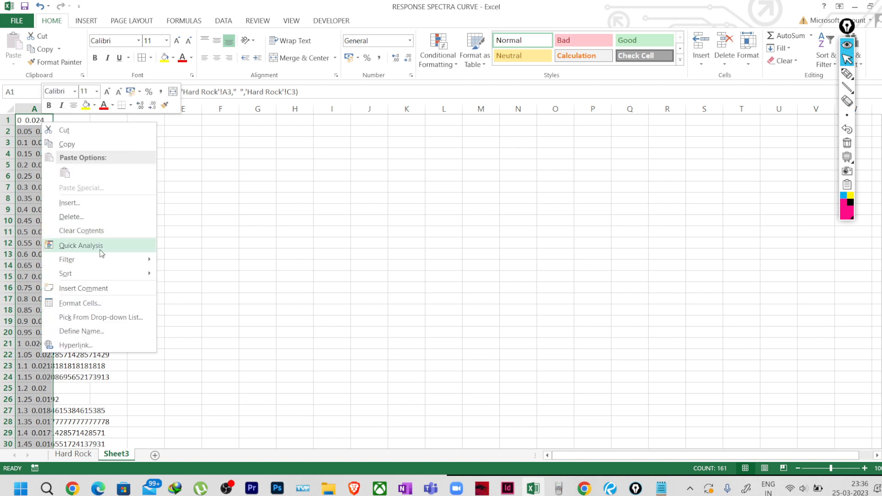
pyautogui.click(95, 304)
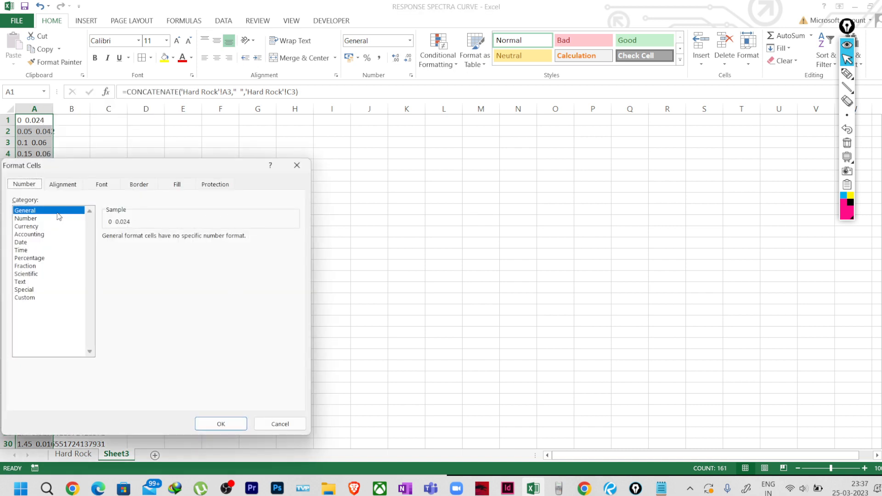
pyautogui.click(26, 218)
pyautogui.click(185, 235)
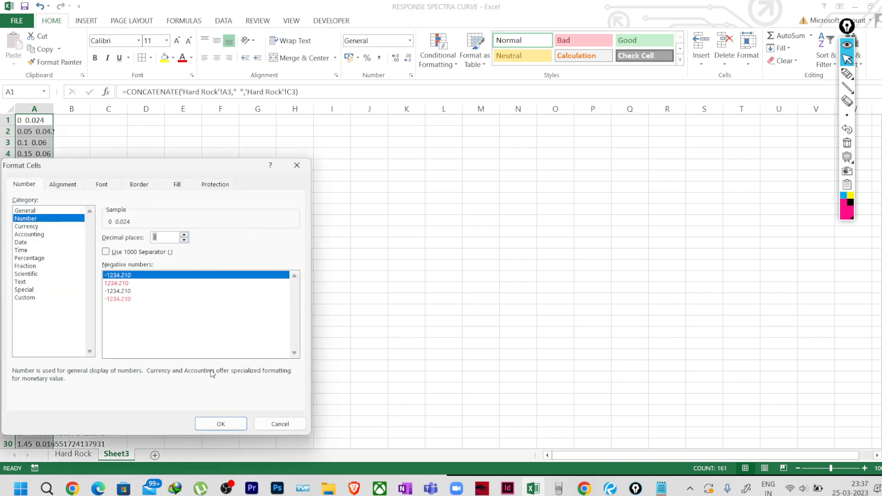
pyautogui.click(220, 424)
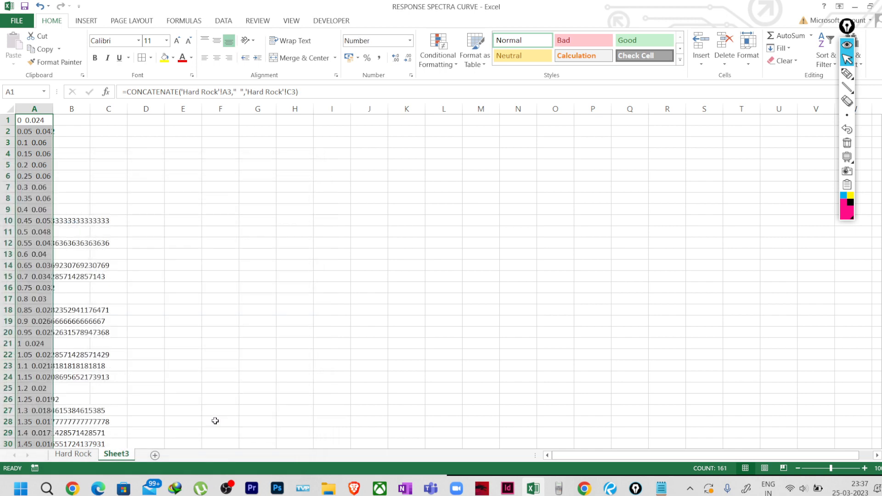
pyautogui.click(146, 285)
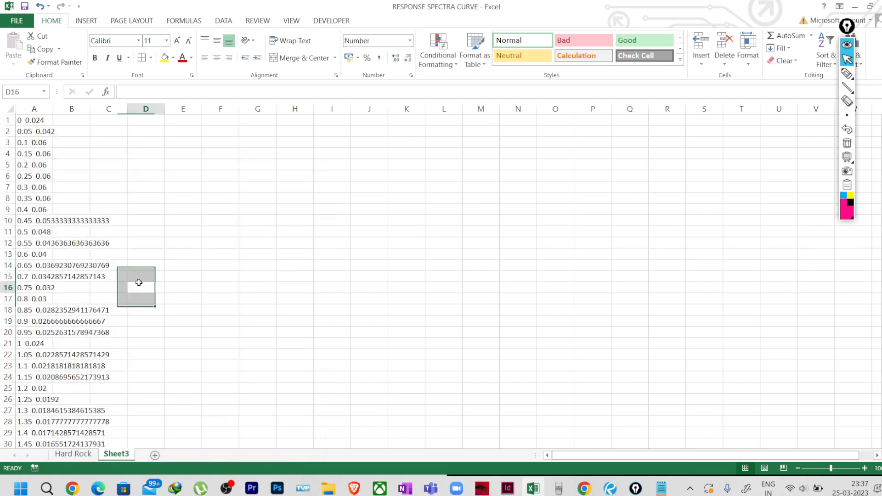
pyautogui.click(76, 455)
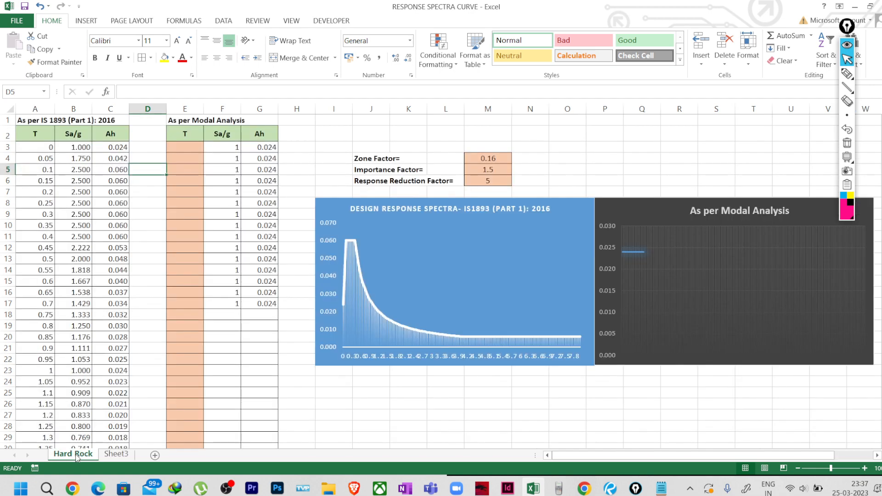
pyautogui.click(112, 456)
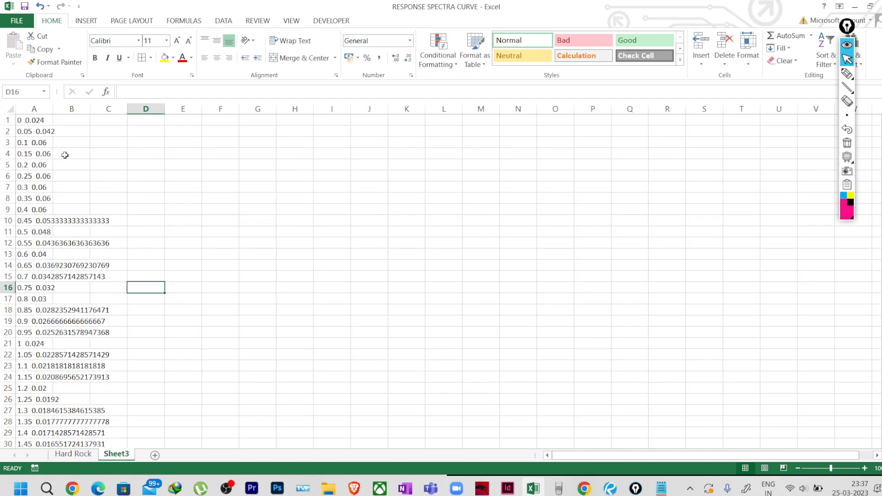
pyautogui.click(34, 122)
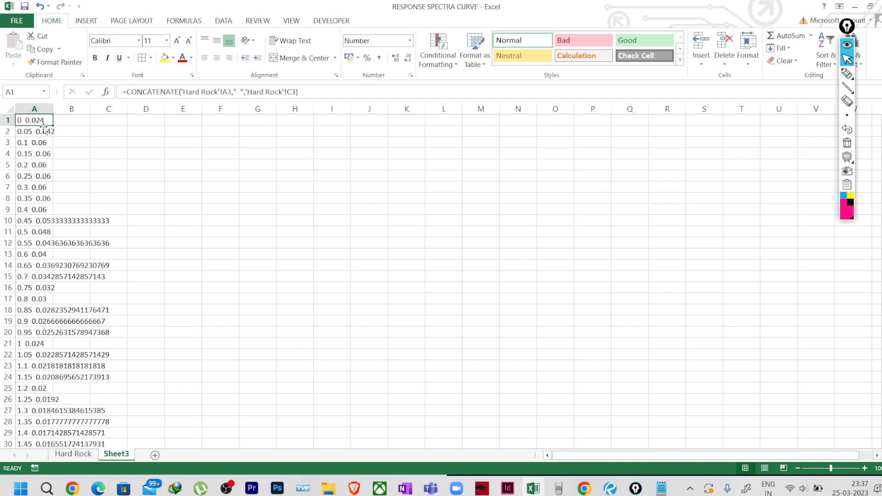
pyautogui.click(40, 131)
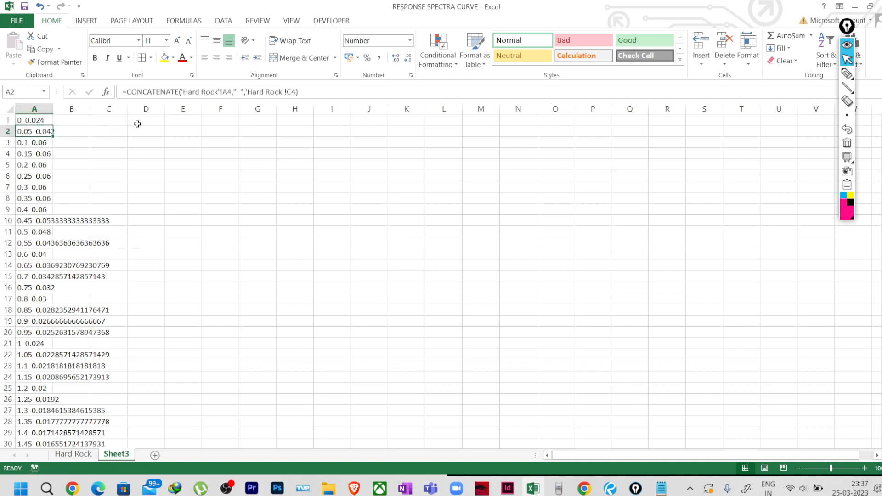
pyautogui.click(137, 123)
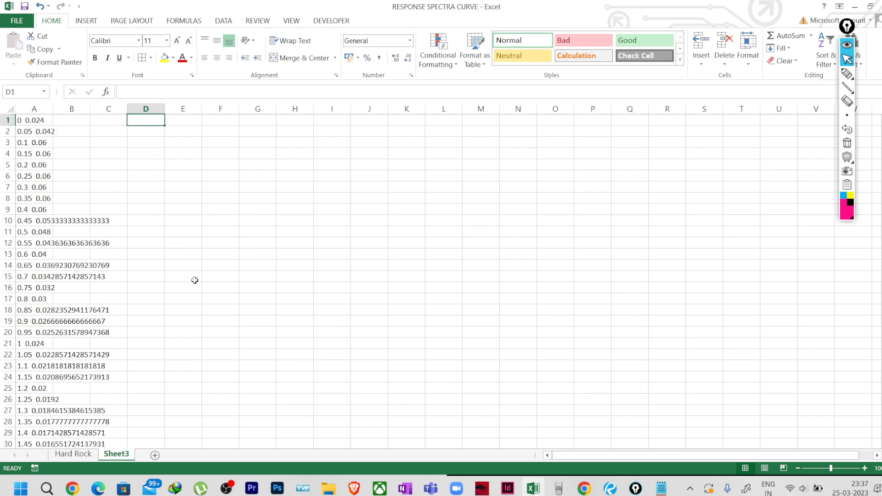
pyautogui.write('=C')
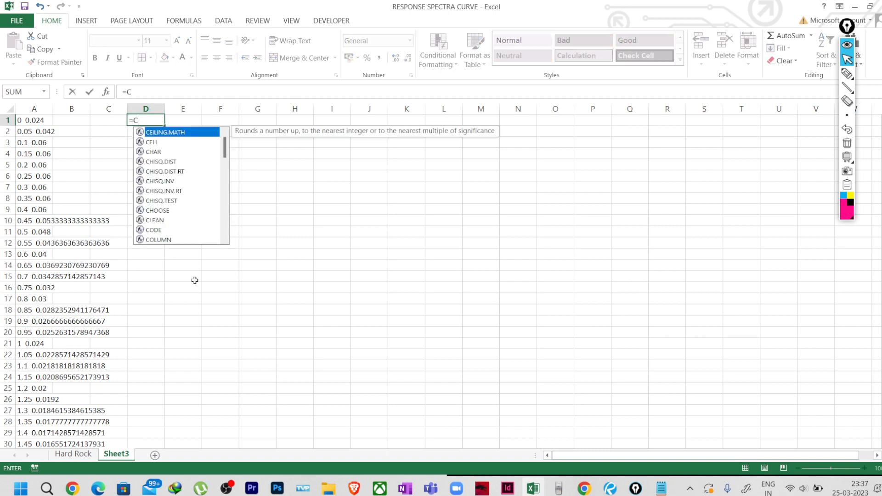
pyautogui.write('ON')
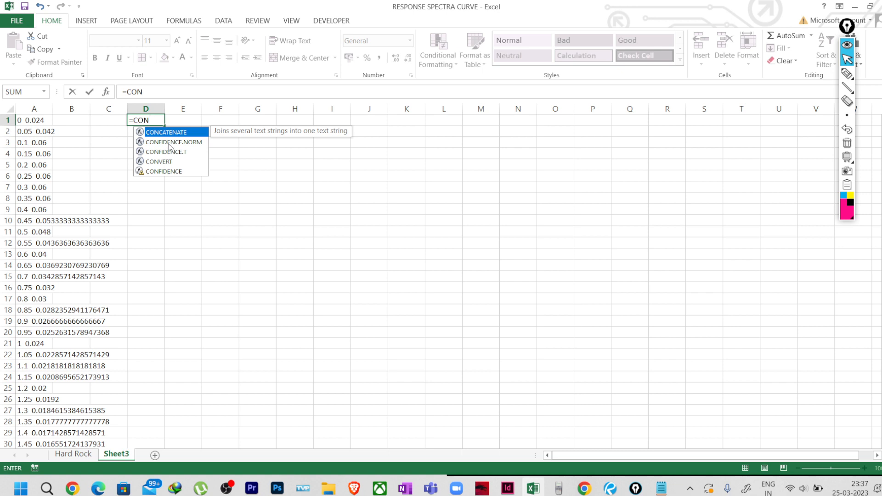
# Enter CONCATENATE(A1," ",A2) in D1, displaying '0 0.024 0.05 0.042'.
pyautogui.doubleClick(180, 133)
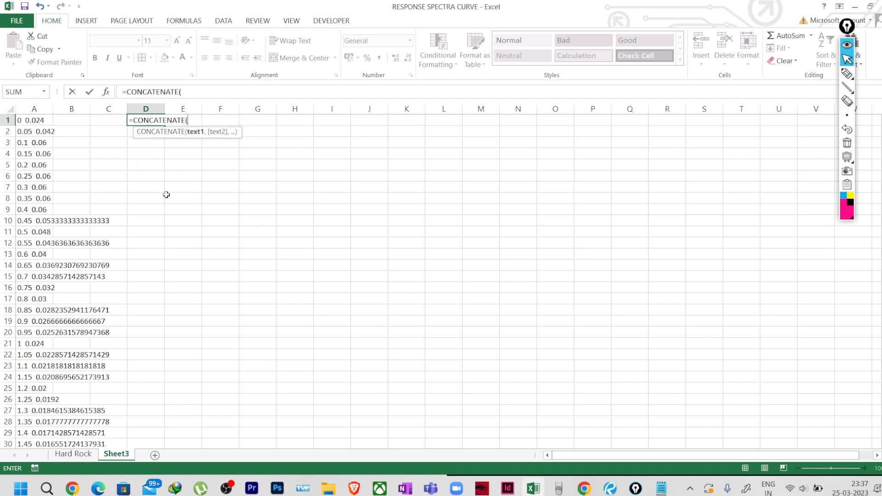
pyautogui.click(35, 121)
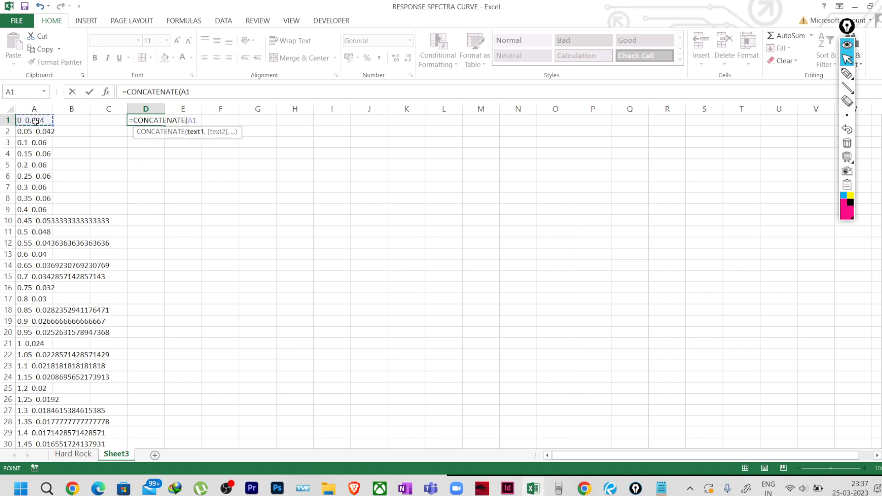
pyautogui.write(',')
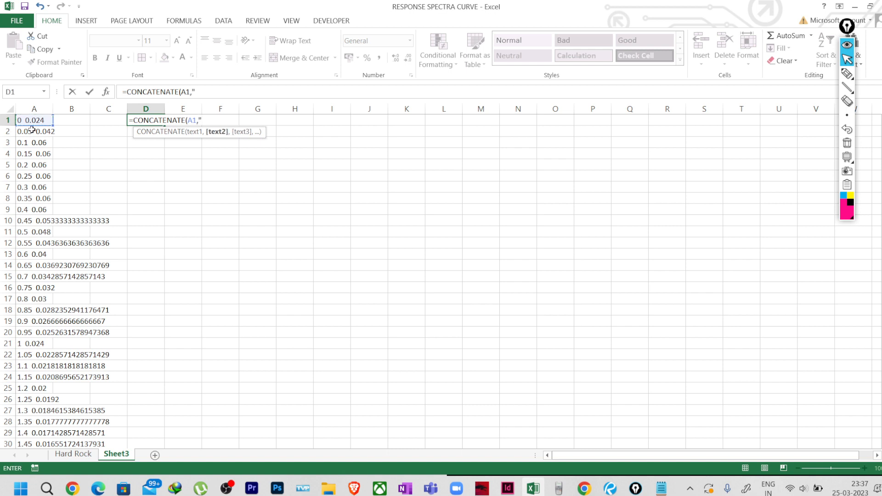
pyautogui.write('""')
pyautogui.click(202, 120)
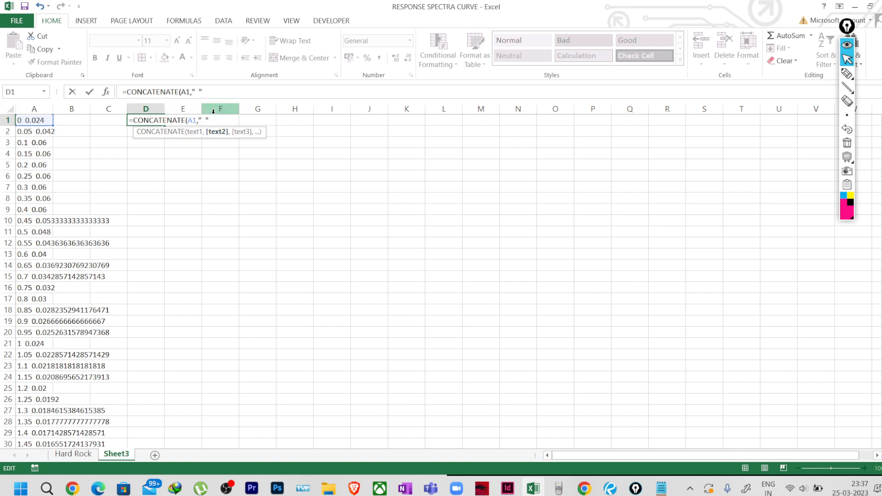
pyautogui.write(',')
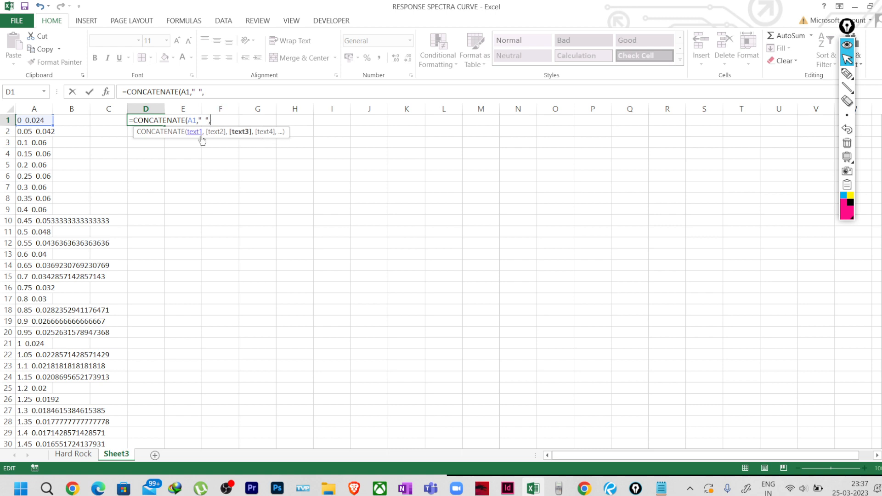
pyautogui.click(40, 133)
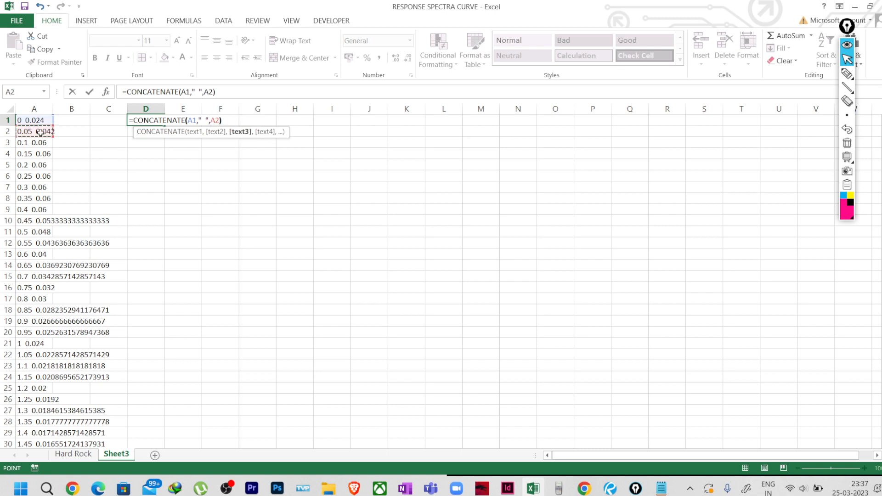
pyautogui.write(')')
pyautogui.press('Return')
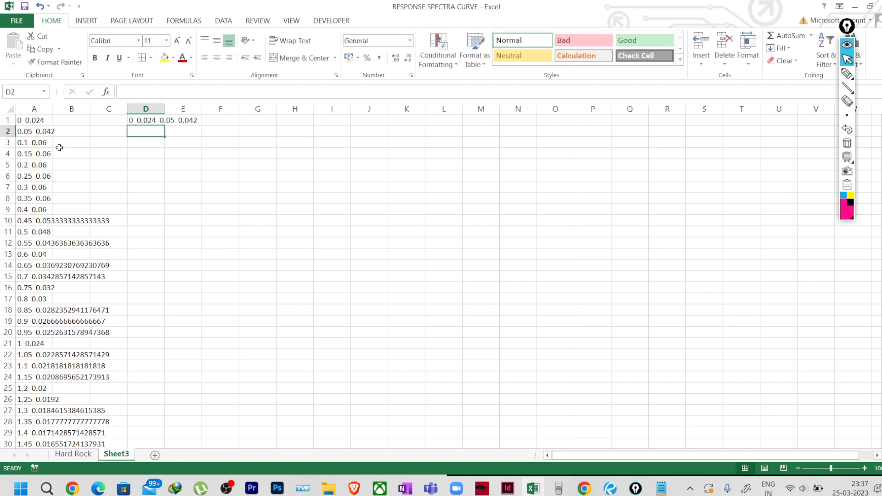
# Remove the stray character from D1's formula and confirm it.
pyautogui.click(146, 121)
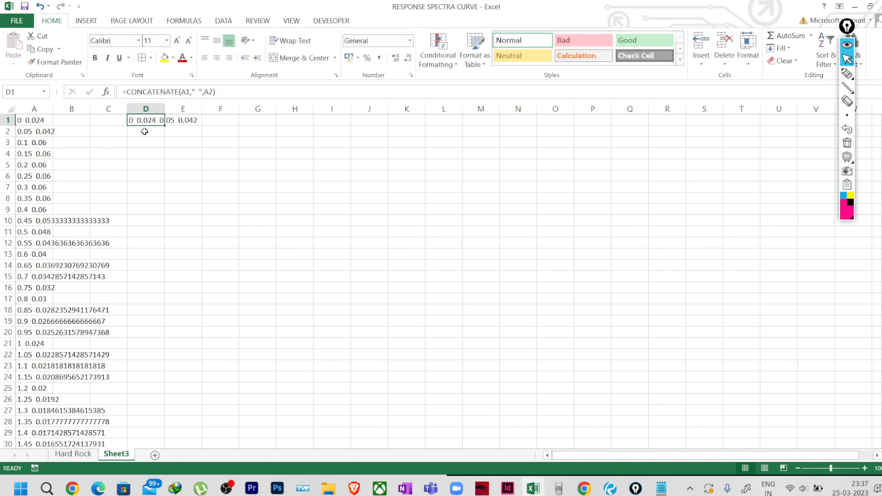
pyautogui.click(223, 92)
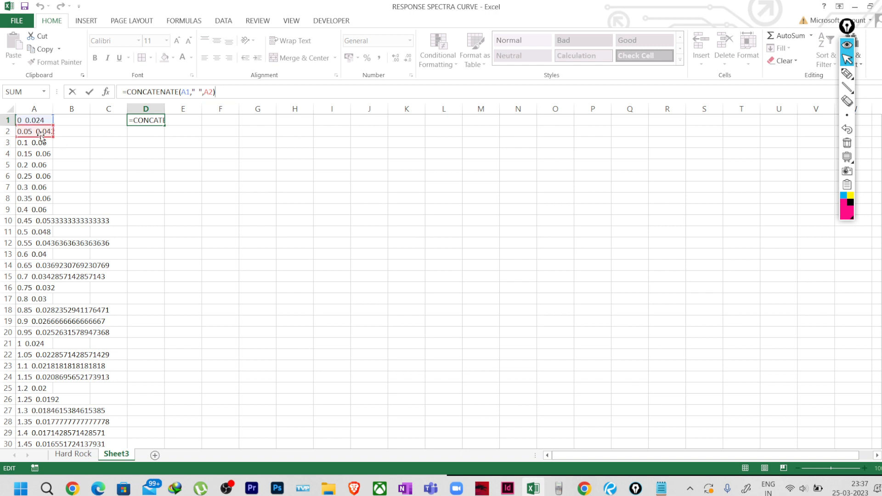
pyautogui.write('`')
pyautogui.press('BackSpace')
pyautogui.press('Return')
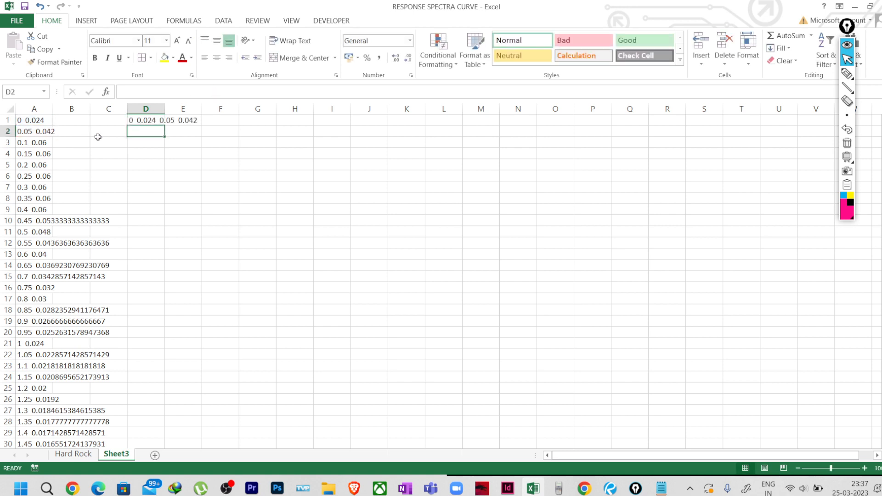
# Copy the D1 formula down column D to row 161.
pyautogui.click(147, 123)
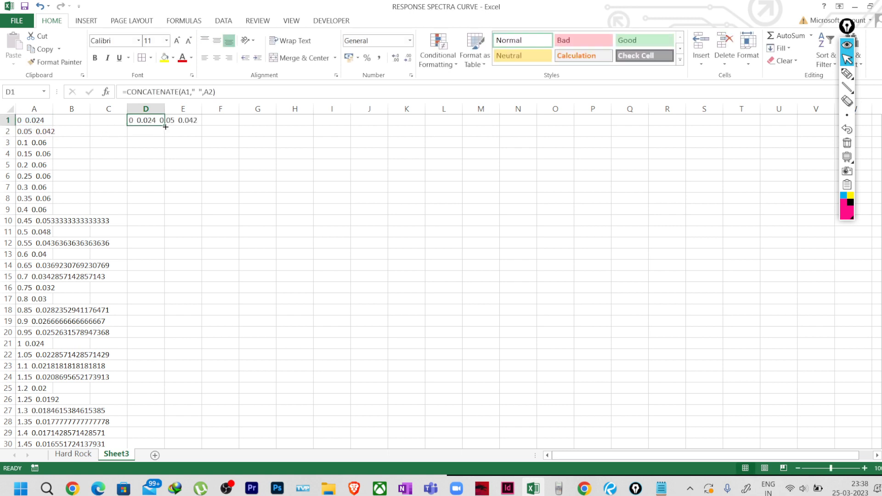
pyautogui.moveTo(166, 127); pyautogui.dragTo(165, 404)
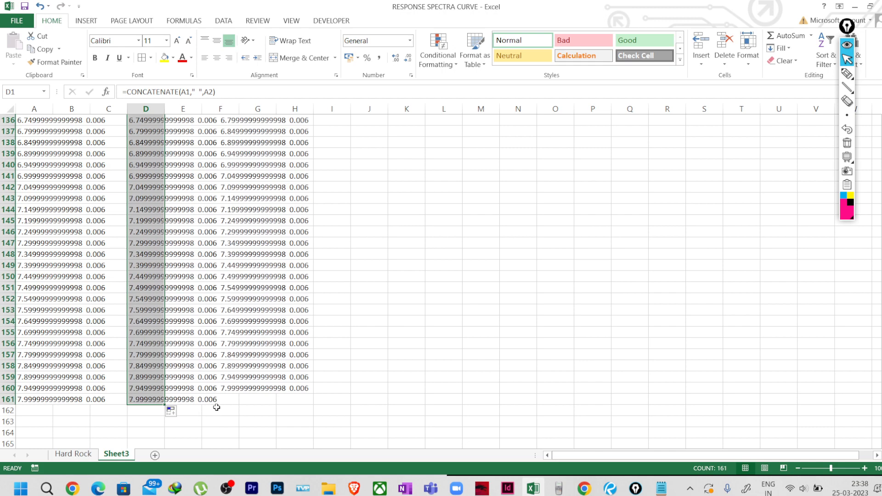
pyautogui.scroll(20, 192, 409)
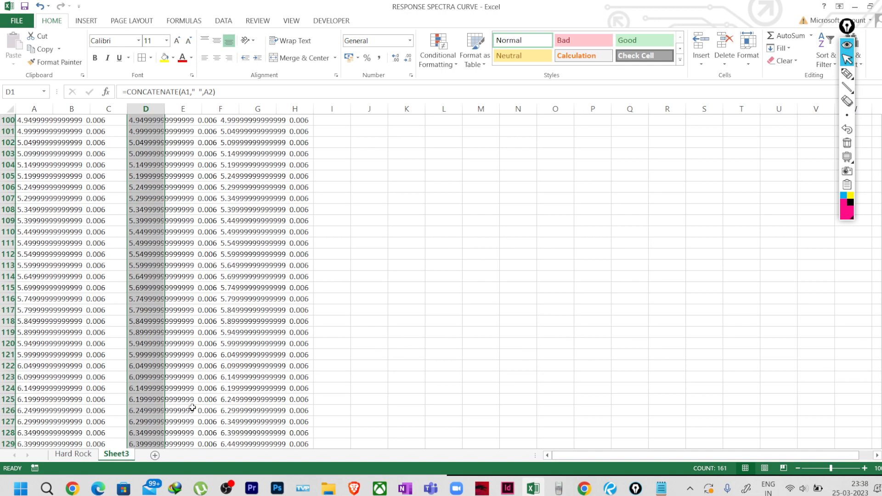
pyautogui.scroll(18, 190, 407)
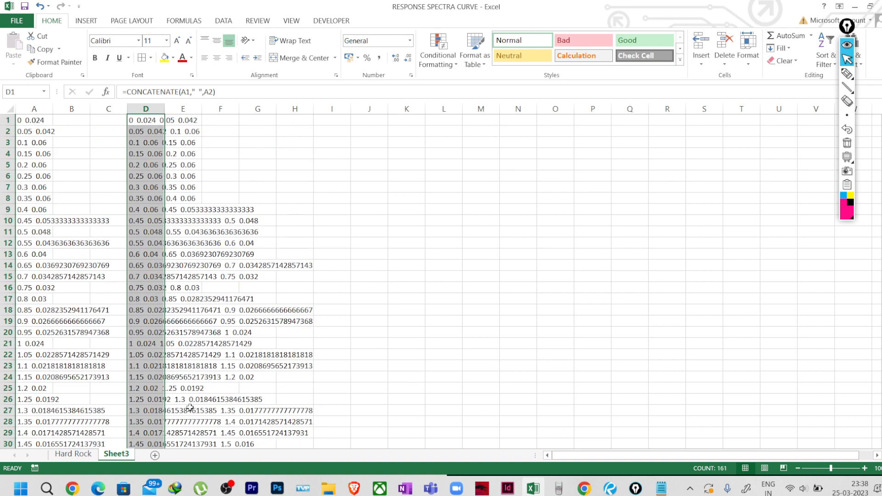
# Compare the formulas in D1 and D2, then undo the fill down column D.
pyautogui.click(269, 164)
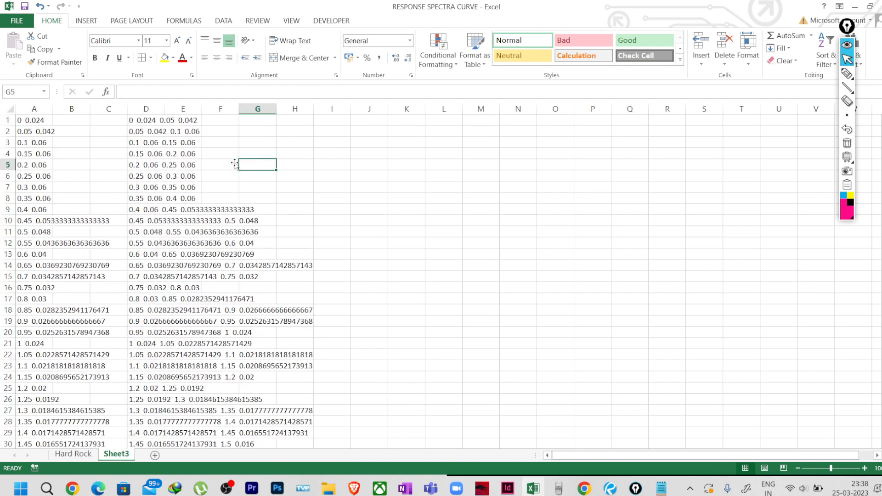
pyautogui.click(140, 124)
pyautogui.click(146, 133)
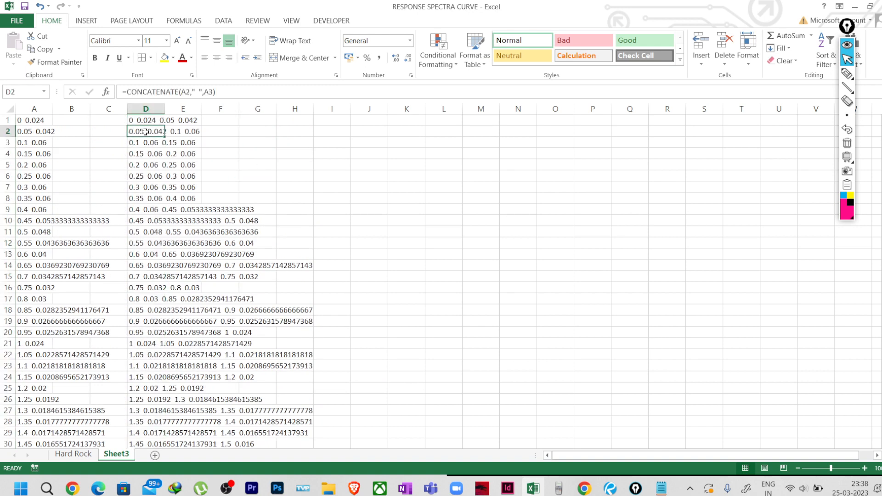
pyautogui.click(146, 121)
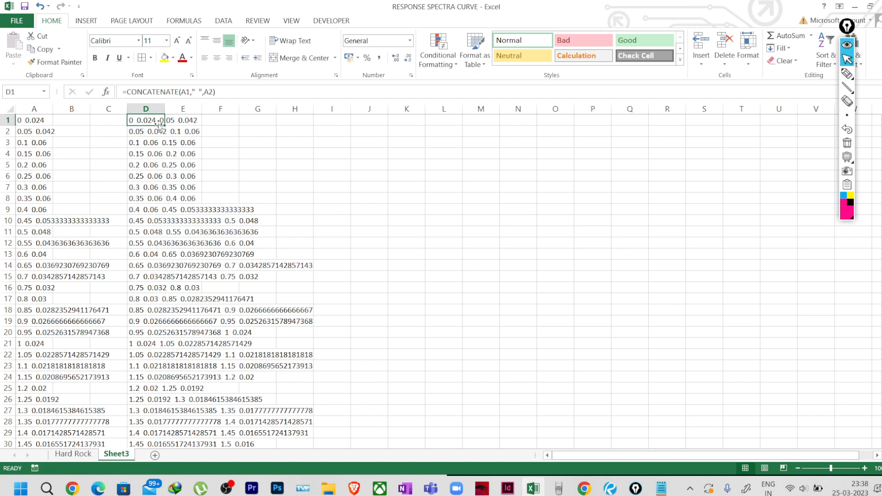
pyautogui.click(231, 90)
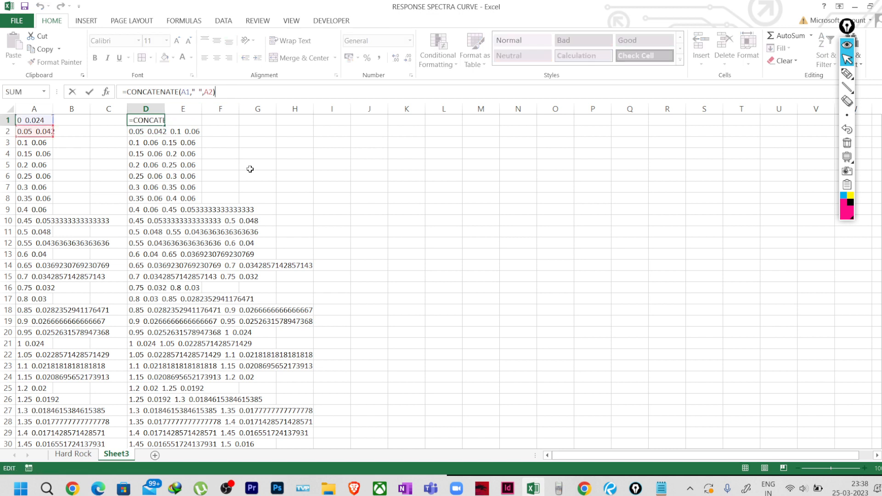
pyautogui.press('Right')
pyautogui.hotkey('ctrl', 'Return')
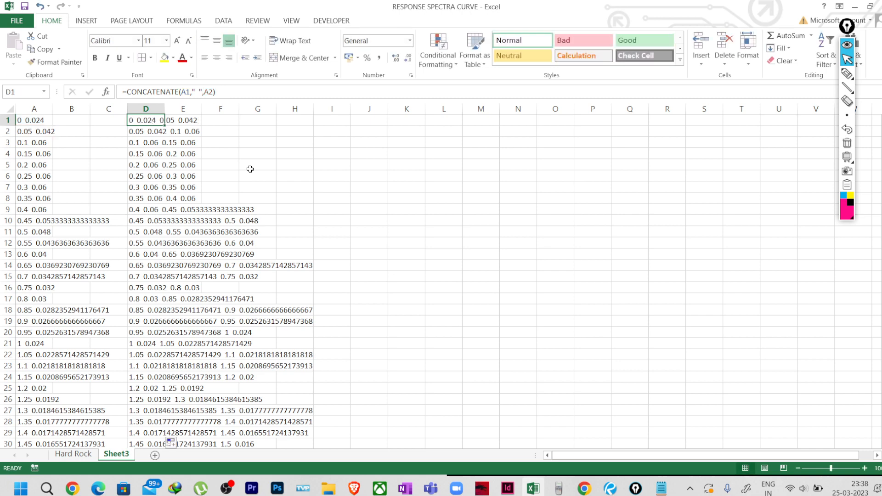
pyautogui.hotkey('ctrl', 'z')
# Re-confirm D1's formula and select D2 for a new formula.
pyautogui.click(218, 174)
pyautogui.click(150, 122)
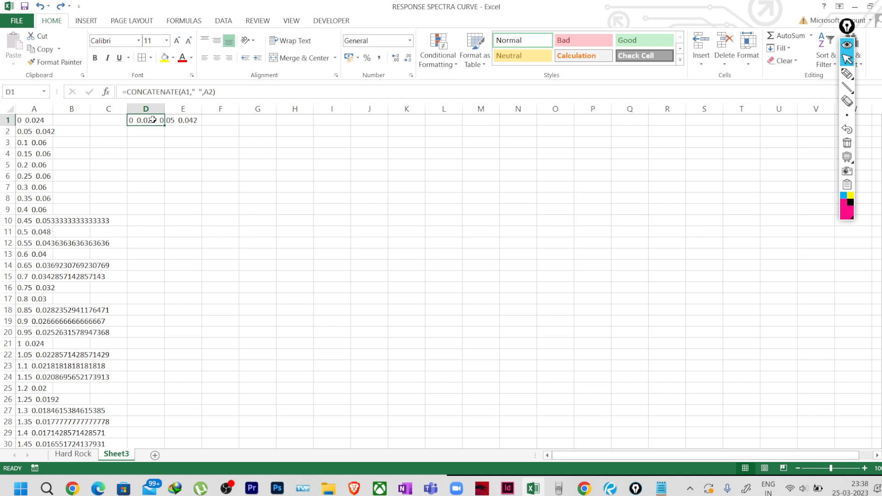
pyautogui.click(226, 95)
pyautogui.hotkey('ctrl', 'Return')
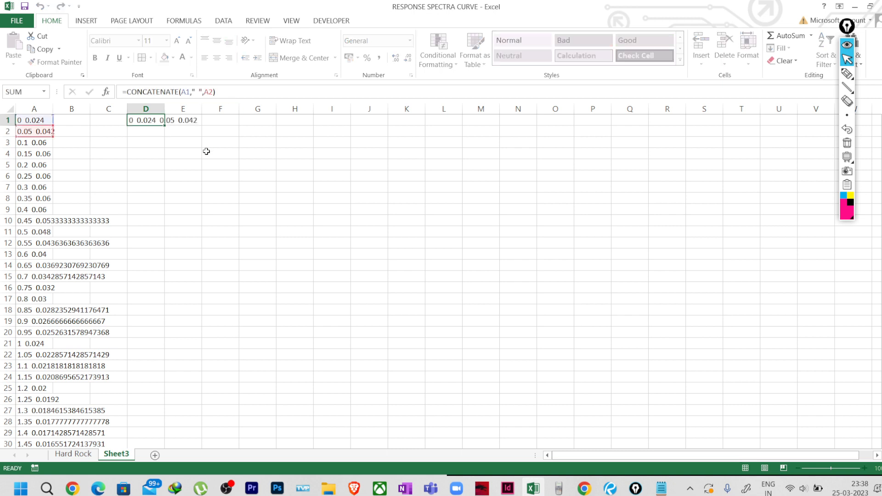
pyautogui.click(144, 130)
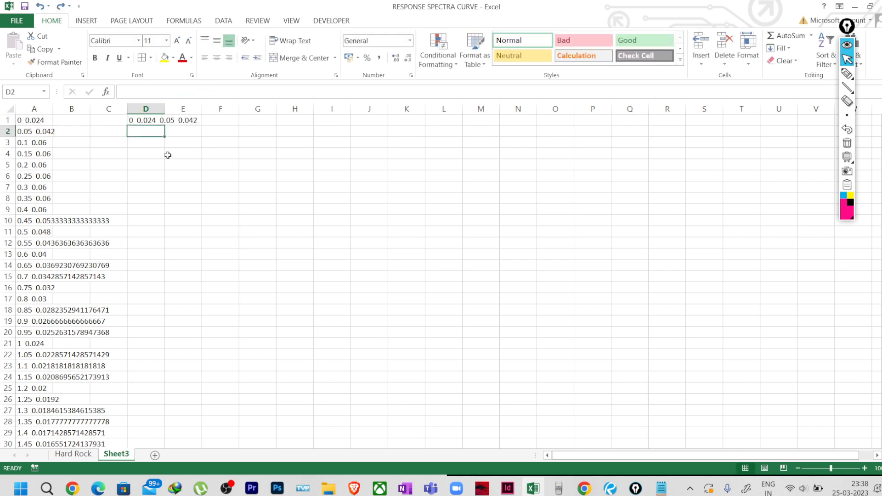
pyautogui.click(153, 120)
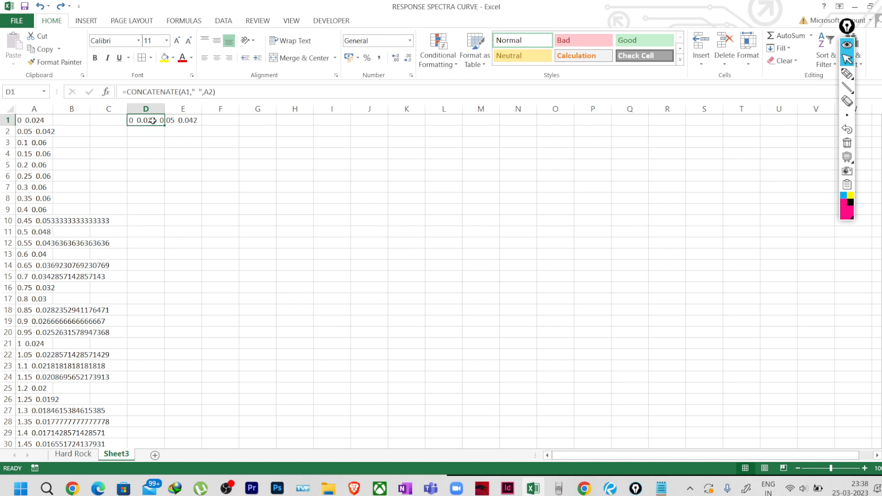
pyautogui.click(155, 132)
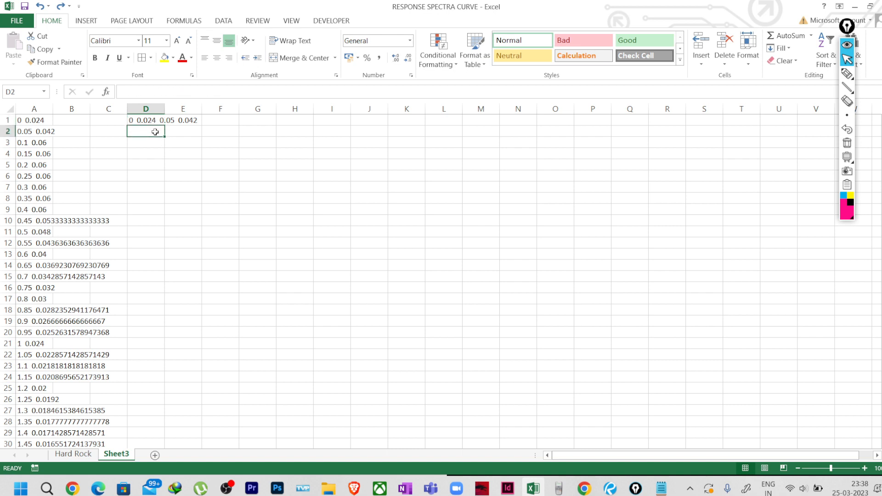
# Start a CONCATENATE formula in D2 referencing D1, then abandon it.
pyautogui.write('=C')
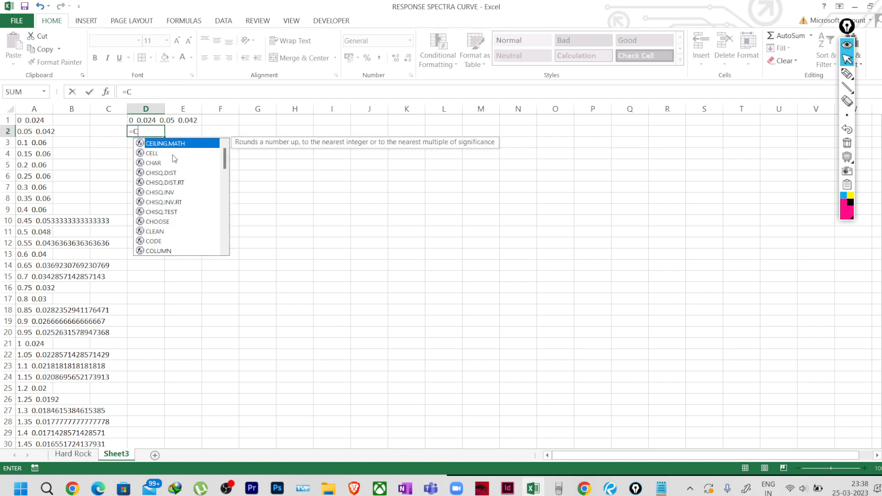
pyautogui.write('ON')
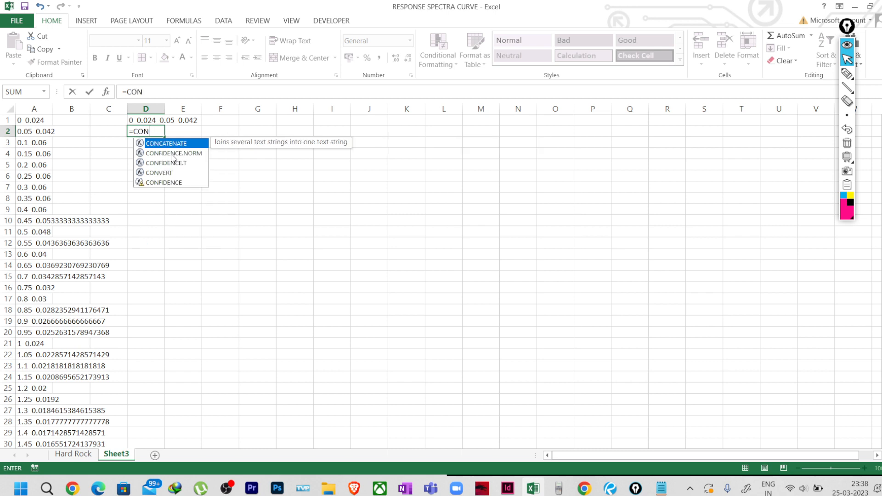
pyautogui.write('C')
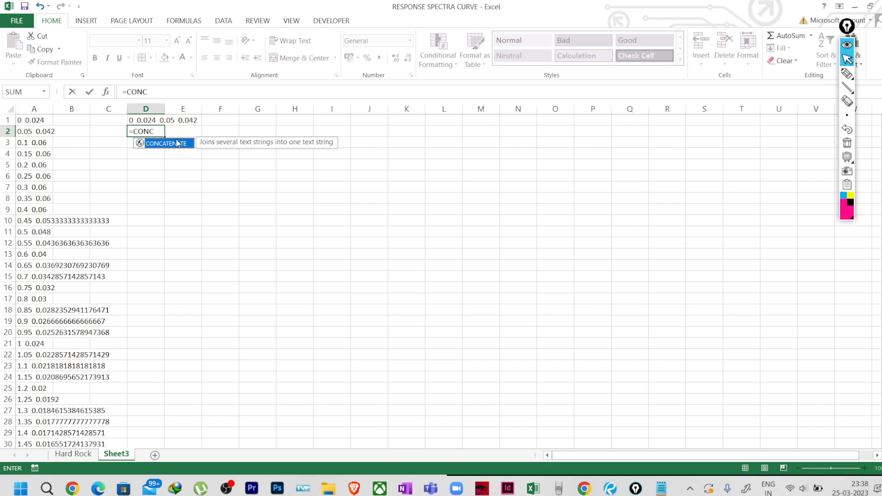
pyautogui.doubleClick(176, 145)
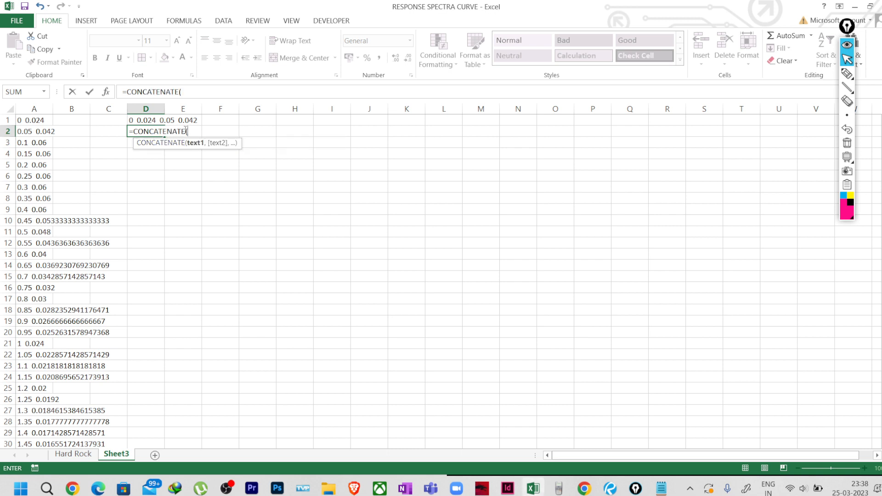
pyautogui.click(141, 121)
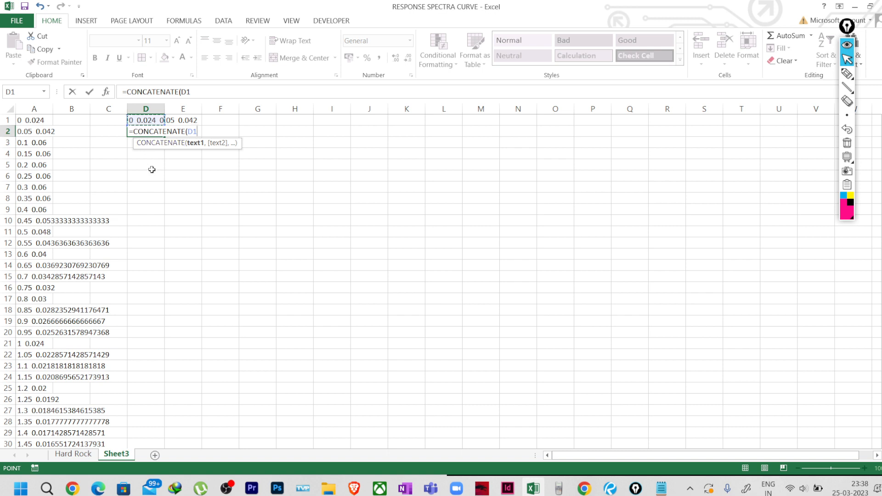
pyautogui.press('Escape')
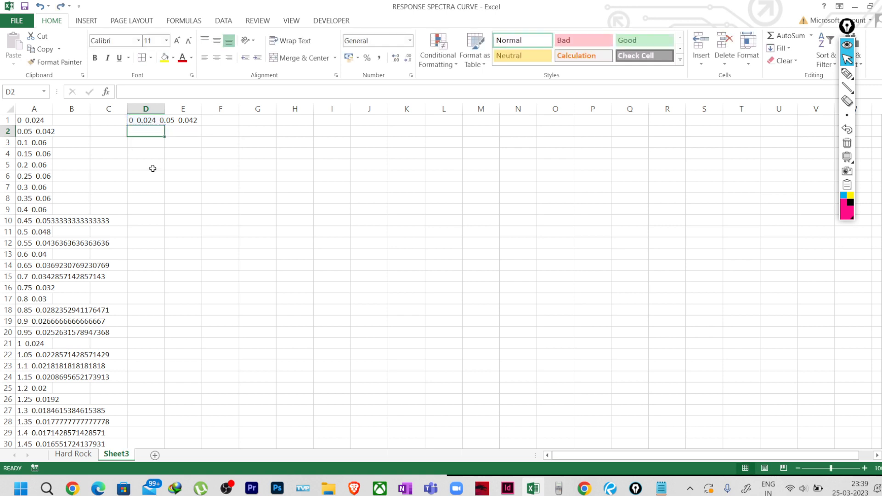
# Delete the old CONCATENATE formula from D1, leaving column D empty.
pyautogui.click(145, 121)
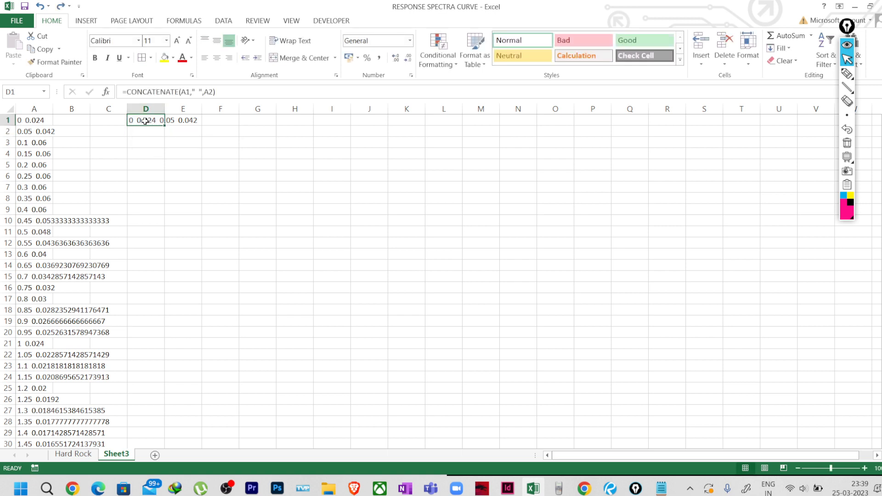
pyautogui.press('Delete')
pyautogui.click(161, 154)
pyautogui.click(146, 121)
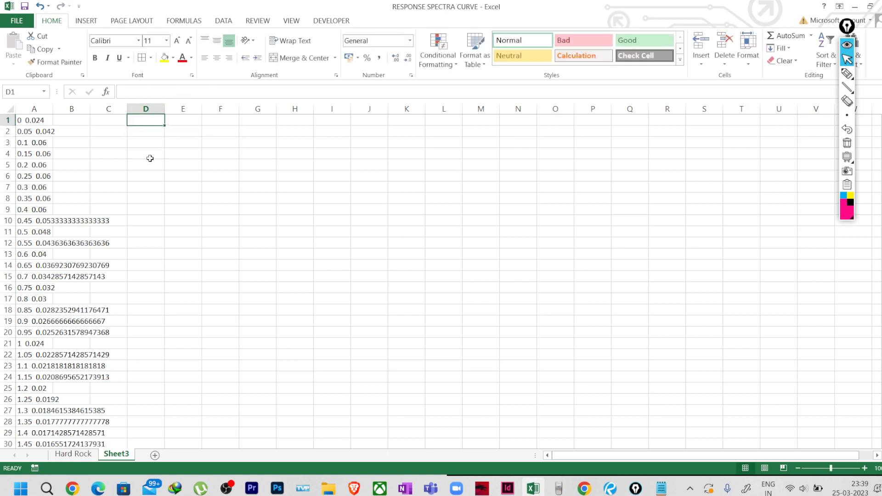
# Enter =A1 in D1 so it shows the first pair, 0 0.024.
pyautogui.write('=')
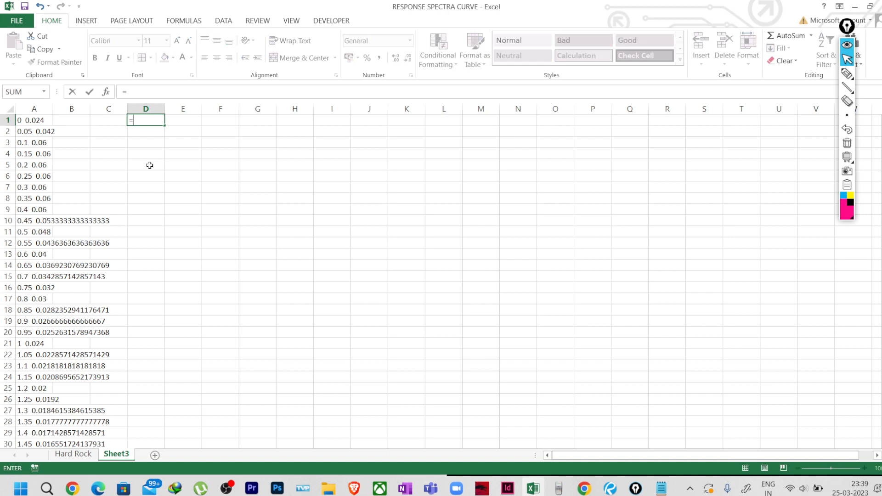
pyautogui.click(38, 120)
pyautogui.press('Return')
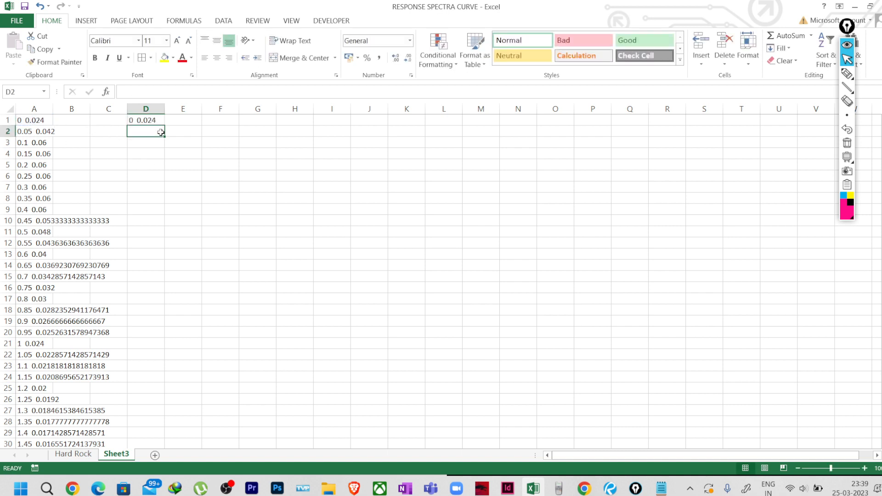
# Enter =CONCATENATE(D1," ",A2) in D2 so it shows 0 0.024 0.05 0.042.
pyautogui.write('=')
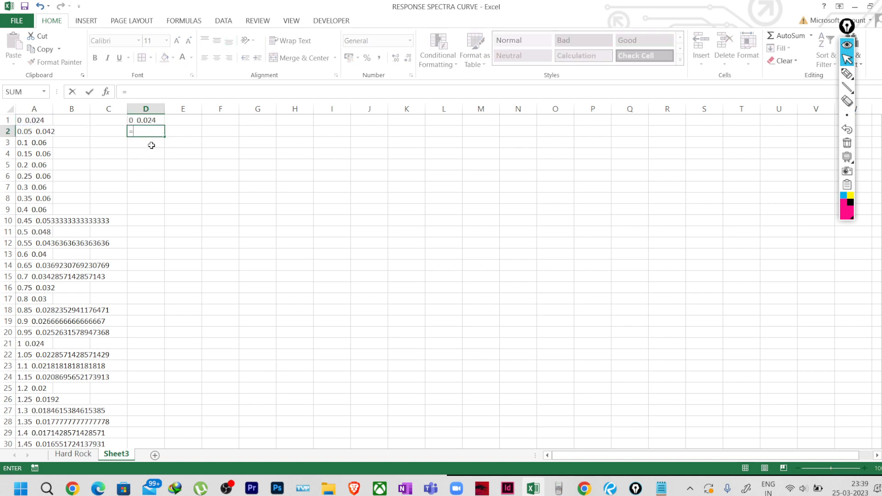
pyautogui.click(147, 120)
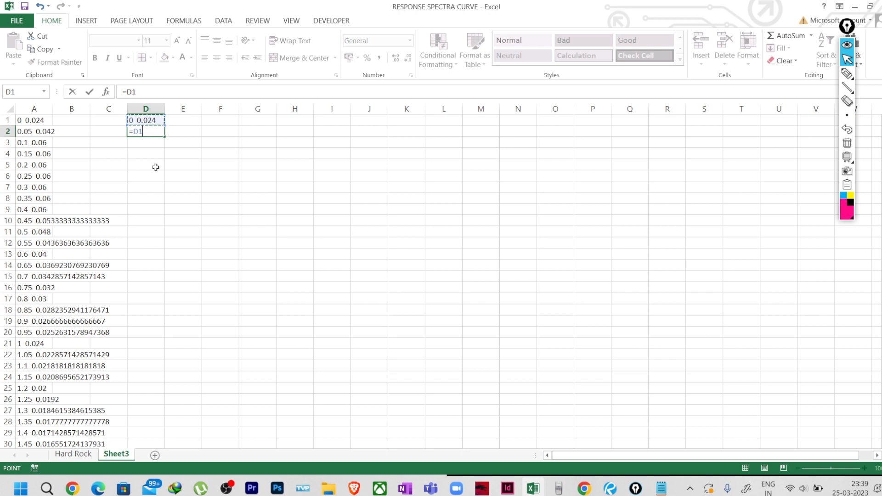
pyautogui.click(134, 131)
pyautogui.write('CONC')
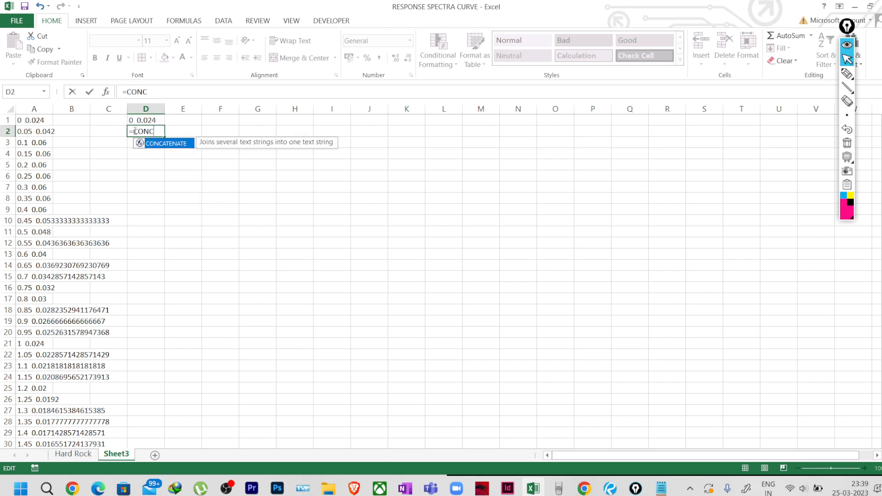
pyautogui.write('ATE')
pyautogui.doubleClick(169, 146)
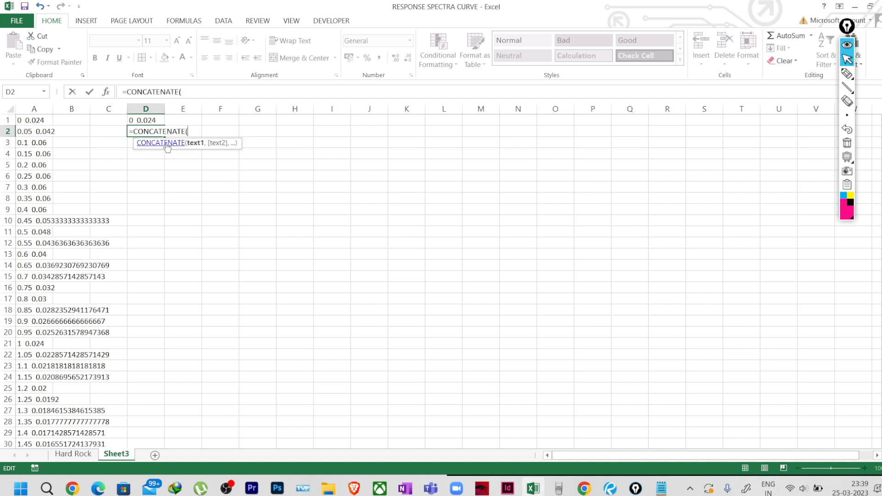
pyautogui.click(151, 120)
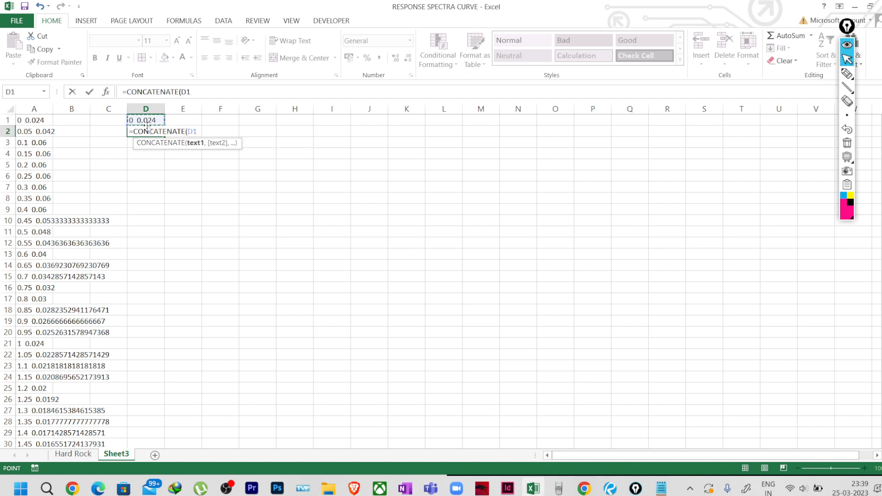
pyautogui.write(',"')
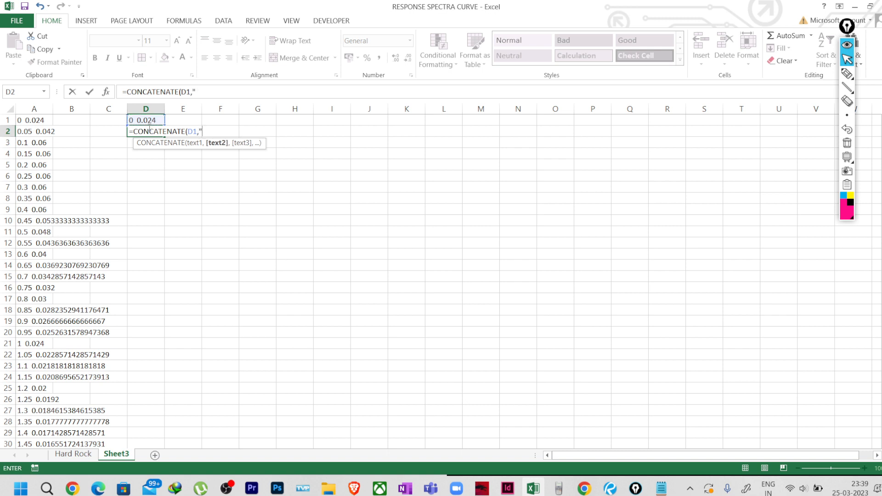
pyautogui.write('"')
pyautogui.click(202, 131)
pyautogui.write(',')
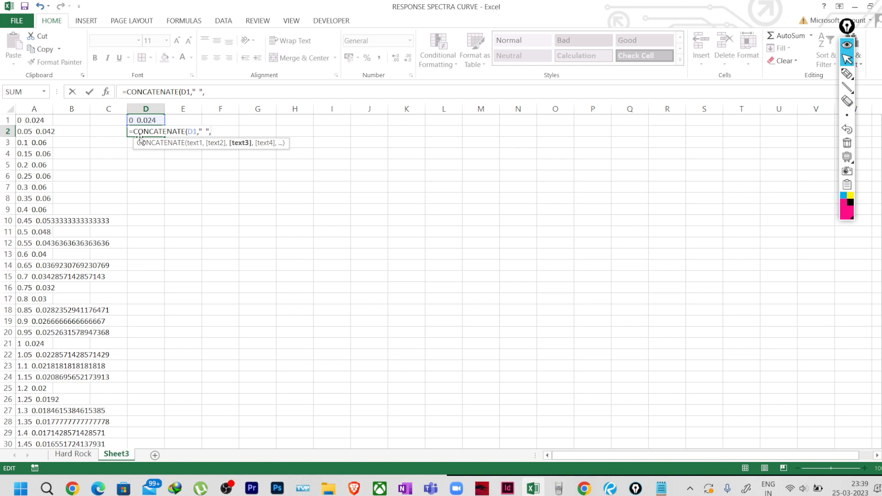
pyautogui.click(42, 132)
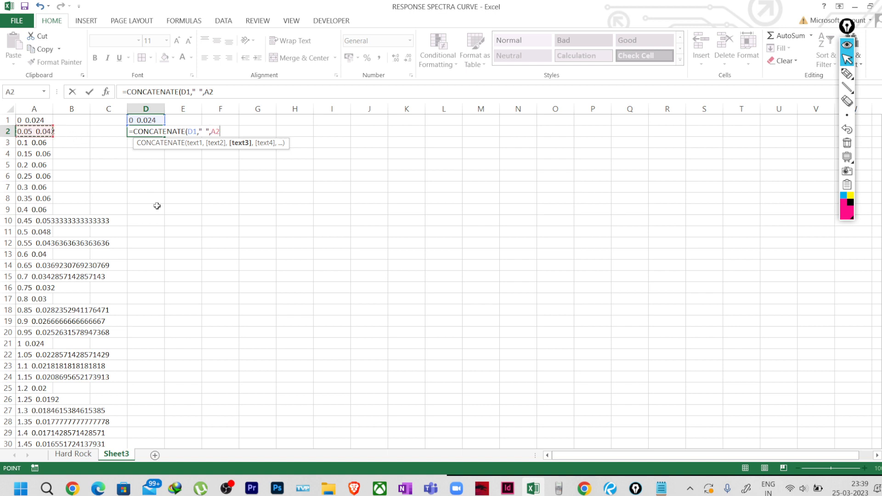
pyautogui.write(')')
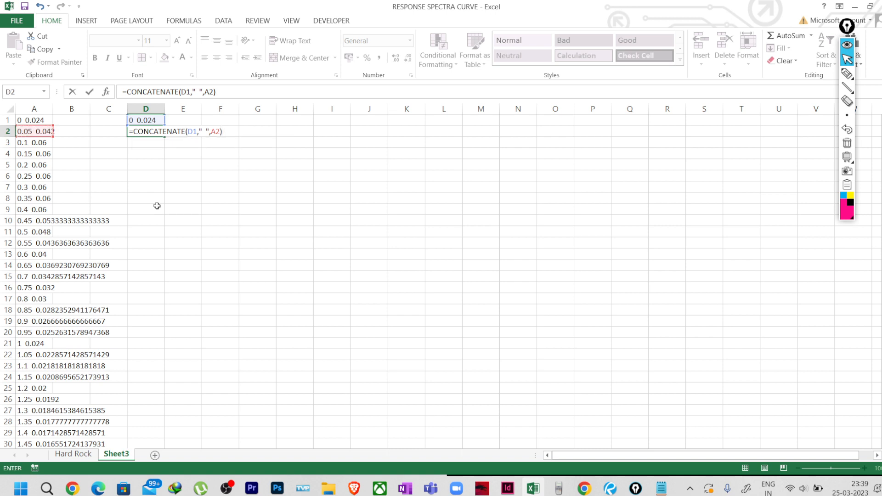
pyautogui.press('Return')
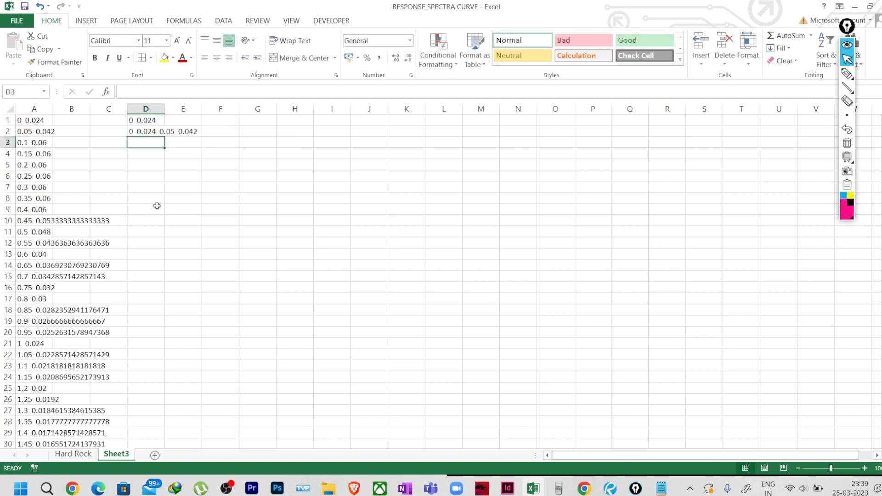
pyautogui.click(146, 134)
pyautogui.click(154, 185)
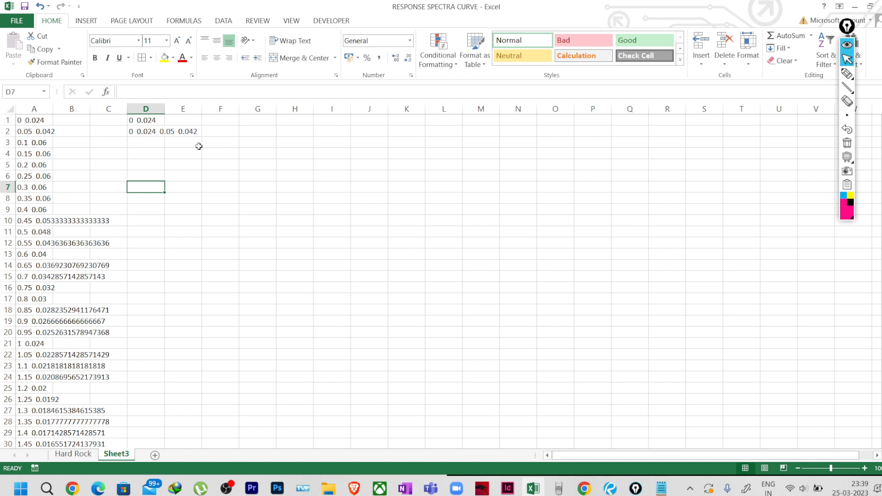
# Fill D2's joining formula down to D3 and D4, checking the A-column sources.
pyautogui.click(150, 131)
pyautogui.moveTo(165, 139); pyautogui.dragTo(168, 147)
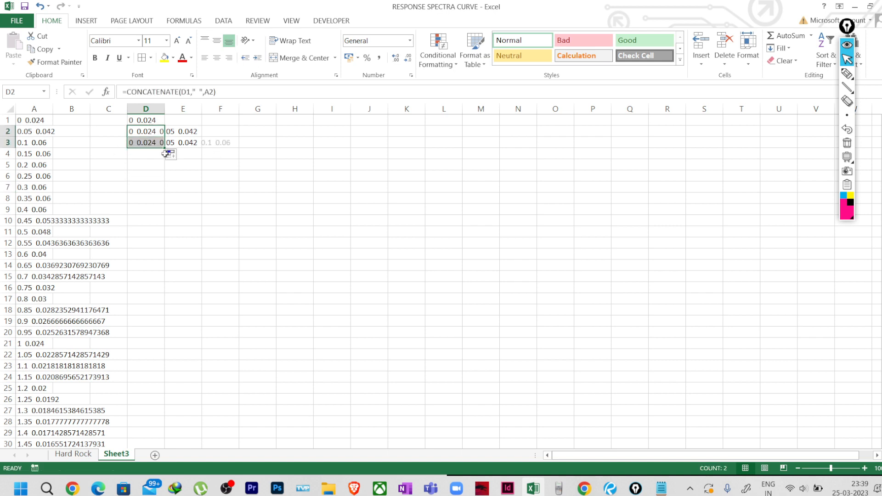
pyautogui.click(173, 207)
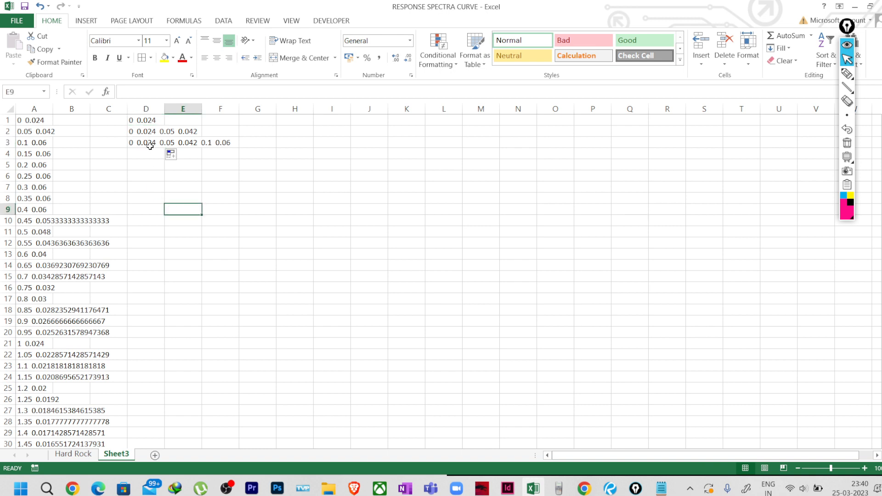
pyautogui.click(142, 131)
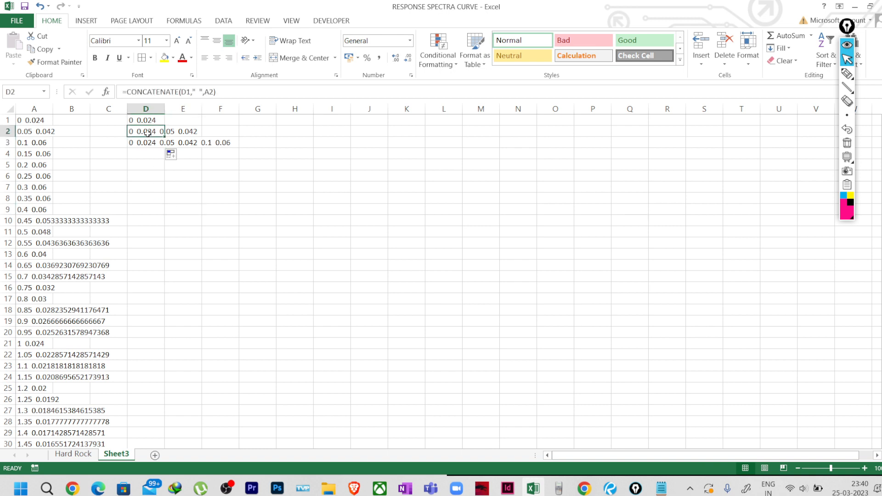
pyautogui.click(41, 143)
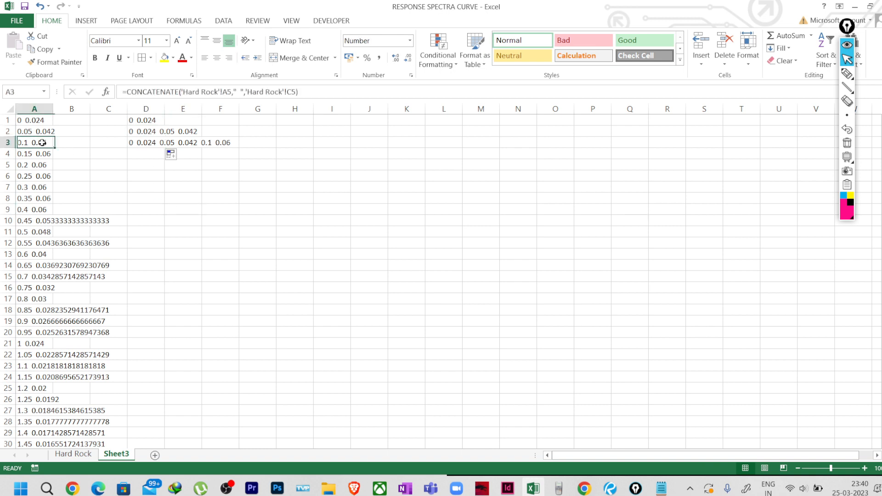
pyautogui.click(148, 146)
pyautogui.moveTo(163, 147); pyautogui.dragTo(162, 159)
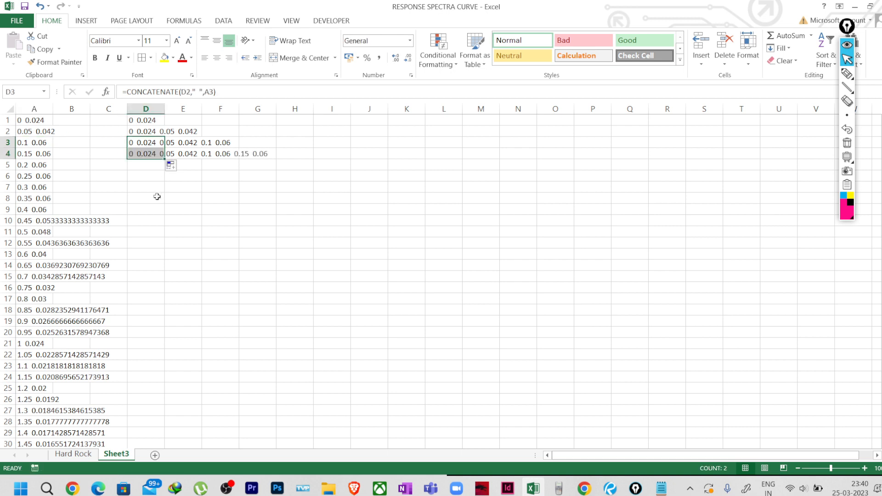
pyautogui.click(139, 142)
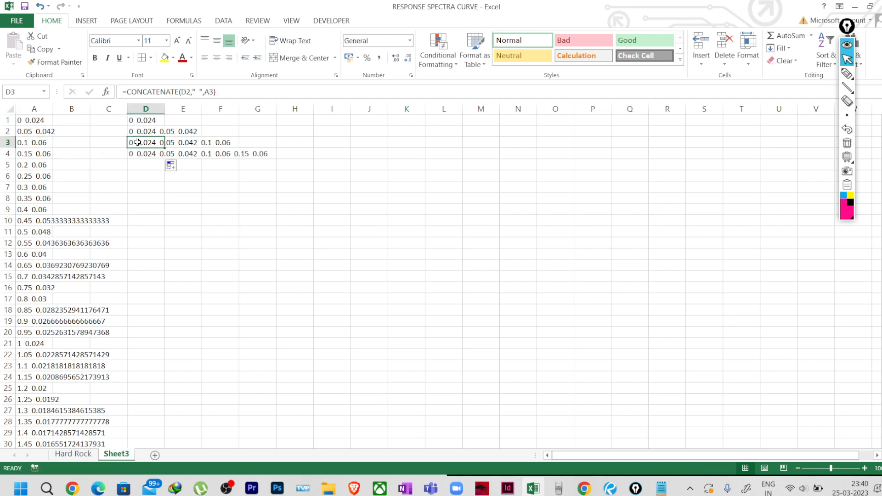
pyautogui.click(43, 156)
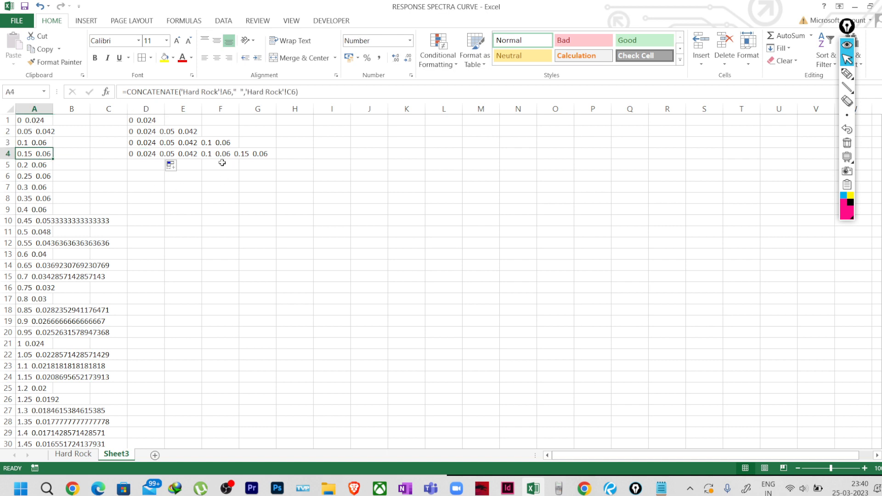
pyautogui.click(138, 155)
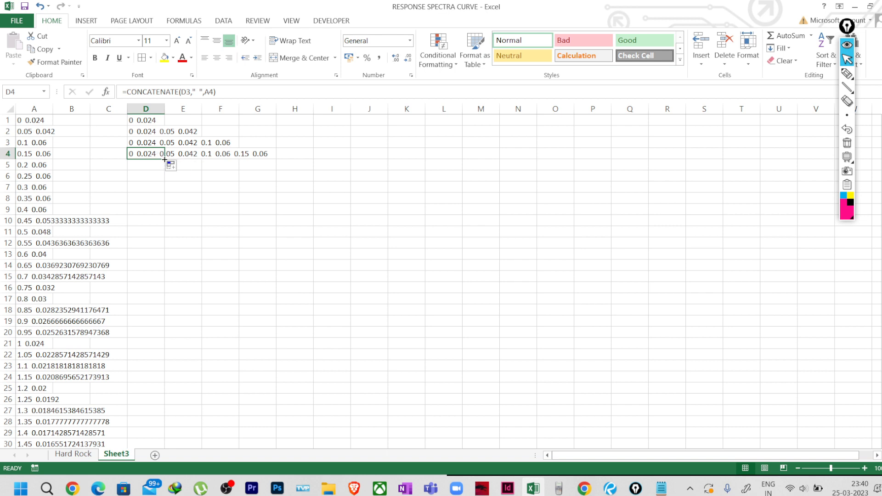
pyautogui.moveTo(164, 160)
pyautogui.mouseDown()
pyautogui.moveTo(165, 178)
pyautogui.moveTo(163, 158)
pyautogui.mouseUp()
pyautogui.click(157, 195)
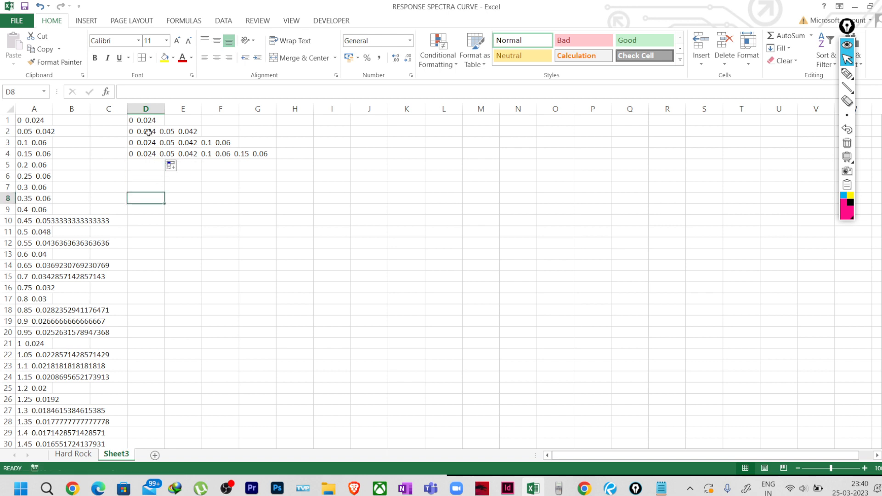
# Recheck D1 and D2, then reconfirm D2's =CONCATENATE(D1," ",A2) formula.
pyautogui.click(141, 118)
pyautogui.click(39, 119)
pyautogui.click(119, 118)
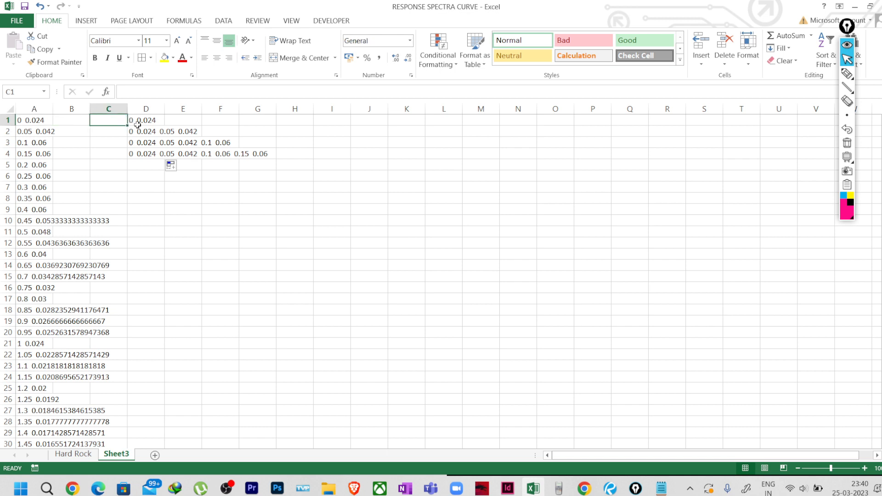
pyautogui.click(138, 121)
pyautogui.click(136, 132)
pyautogui.click(137, 120)
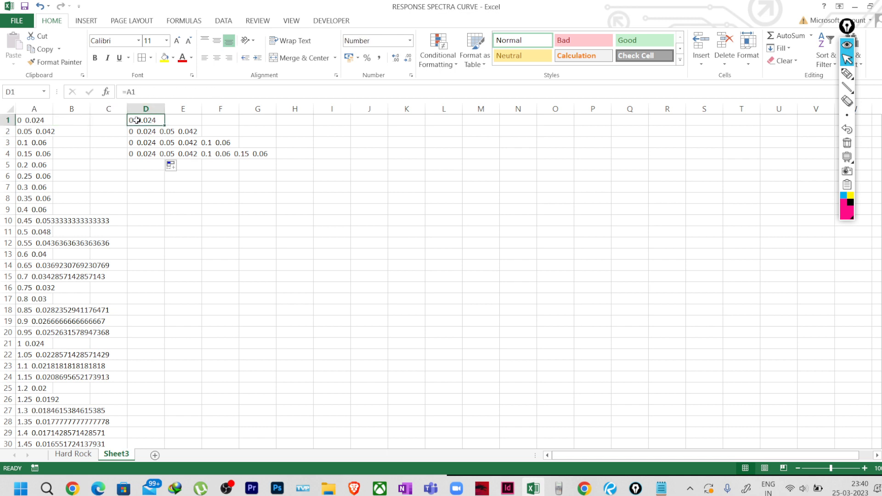
pyautogui.click(142, 130)
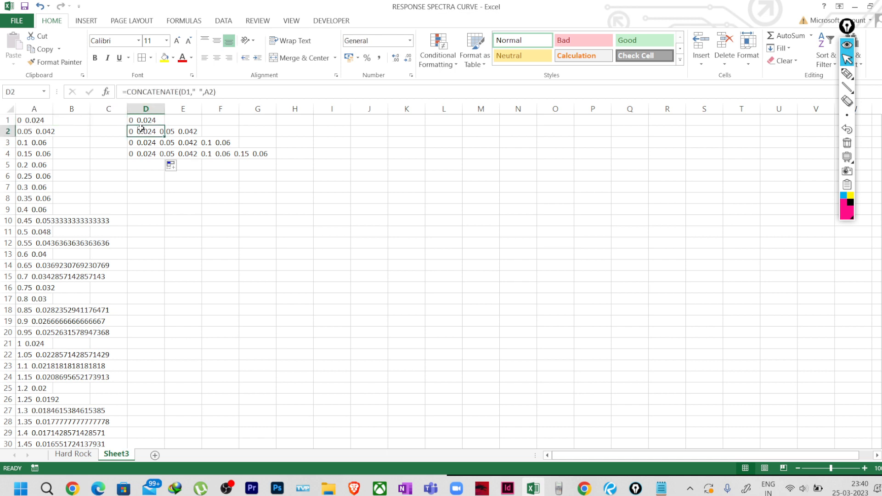
pyautogui.click(232, 90)
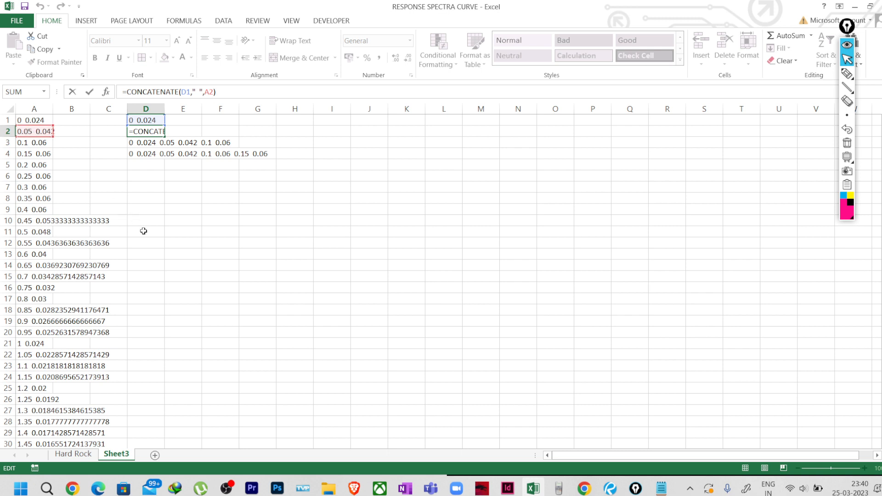
pyautogui.hotkey('ctrl', 'Return')
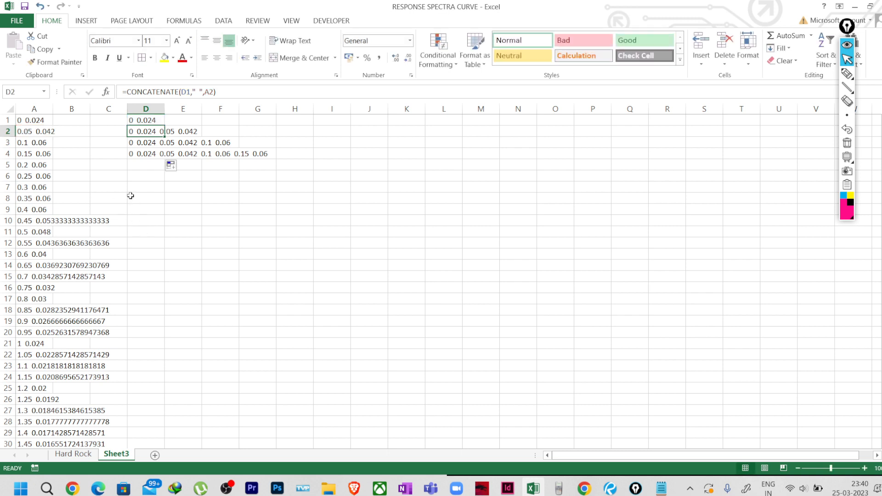
pyautogui.click(146, 156)
# Fill the concatenation formula from D4 down to D161, the last data row.
pyautogui.moveTo(164, 160); pyautogui.dragTo(149, 402)
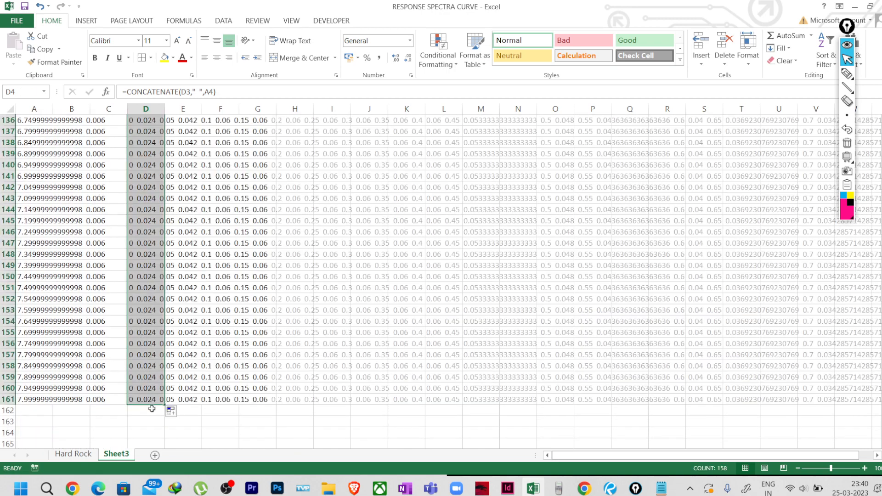
pyautogui.scroll(-2, 389, 358)
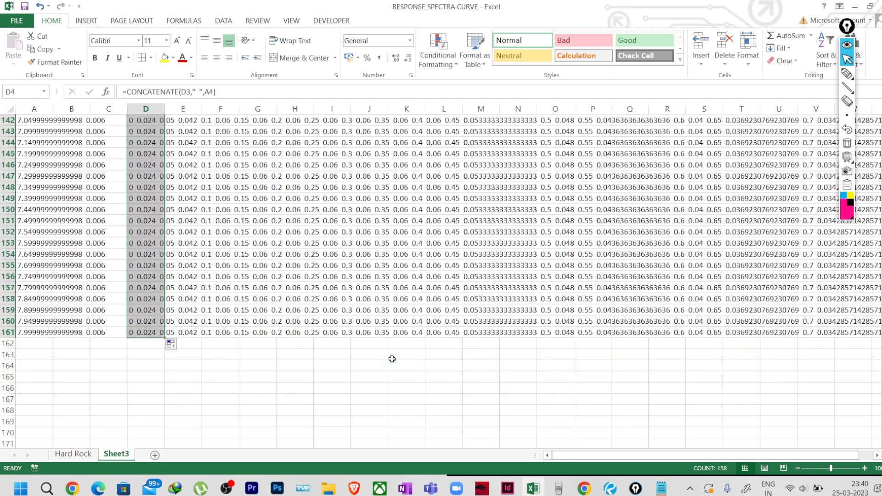
pyautogui.click(146, 334)
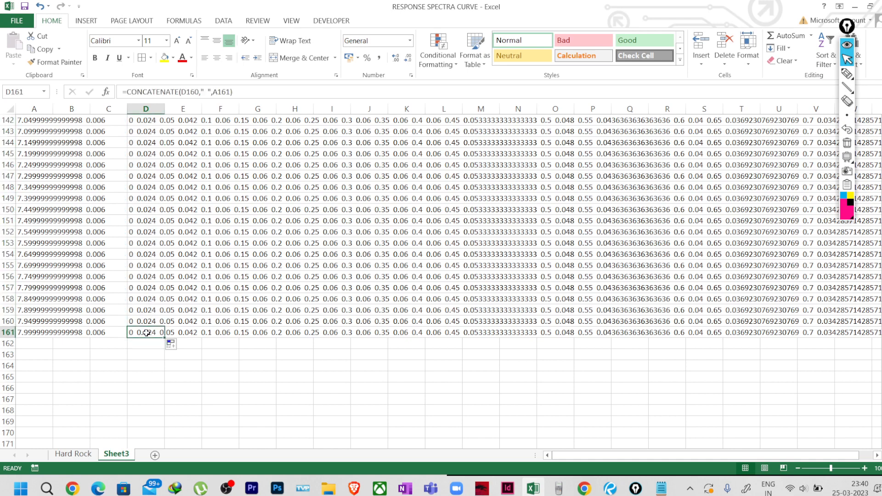
pyautogui.click(59, 334)
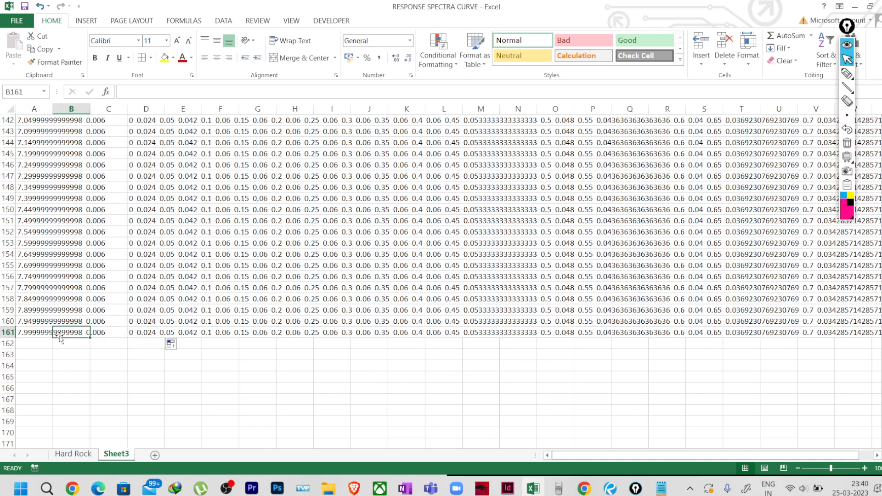
pyautogui.click(153, 334)
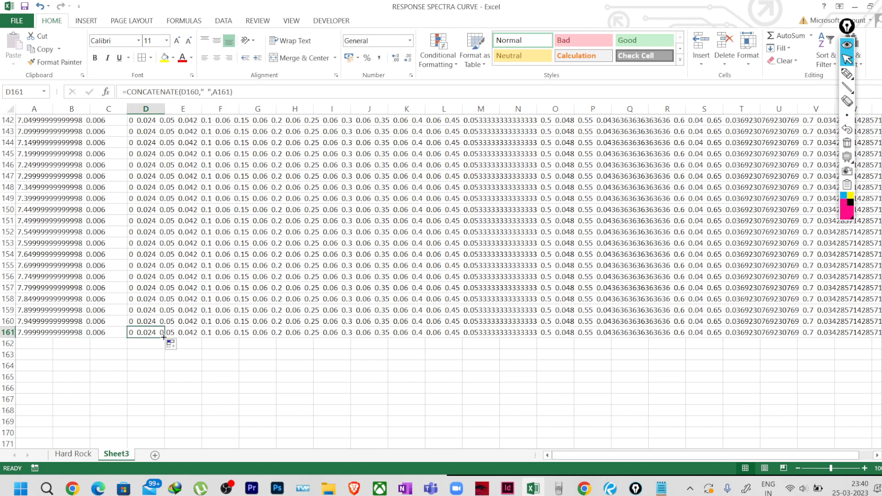
# Extend the formula to D162 and compare its result with D161.
pyautogui.moveTo(164, 337); pyautogui.dragTo(169, 349)
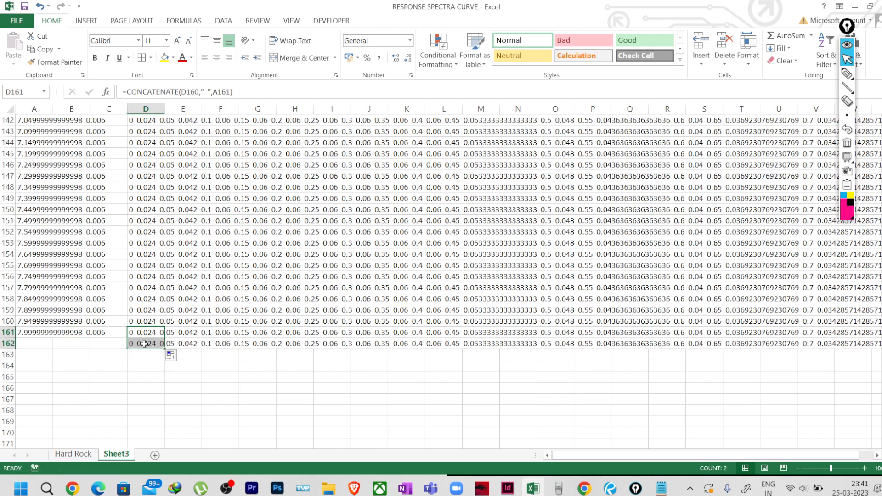
pyautogui.click(144, 343)
pyautogui.doubleClick(157, 343)
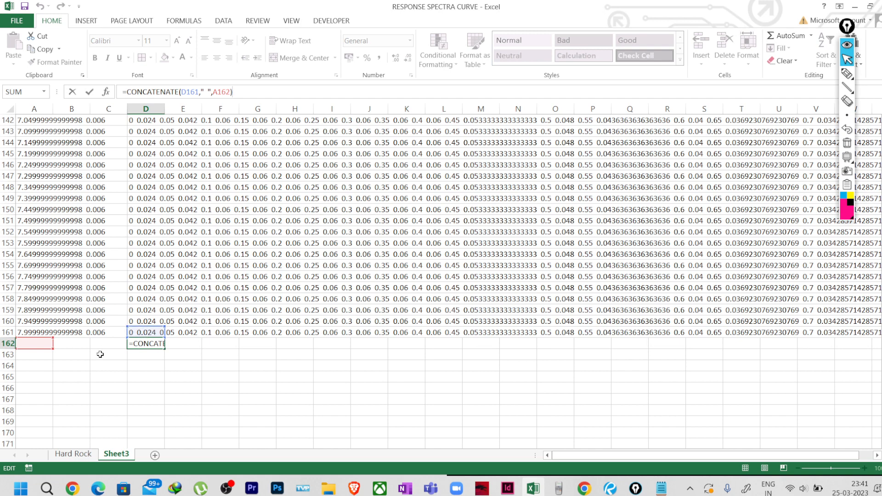
pyautogui.hotkey('ctrl', 'Return')
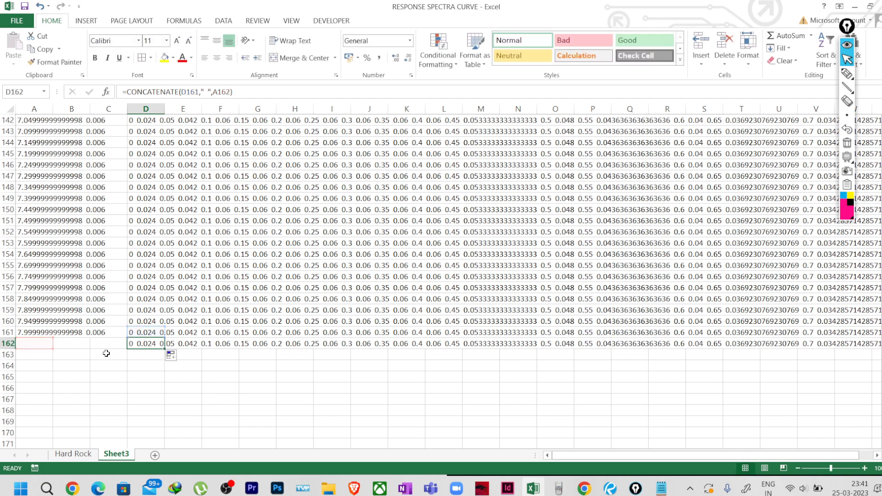
pyautogui.click(153, 331)
pyautogui.click(157, 344)
pyautogui.click(157, 333)
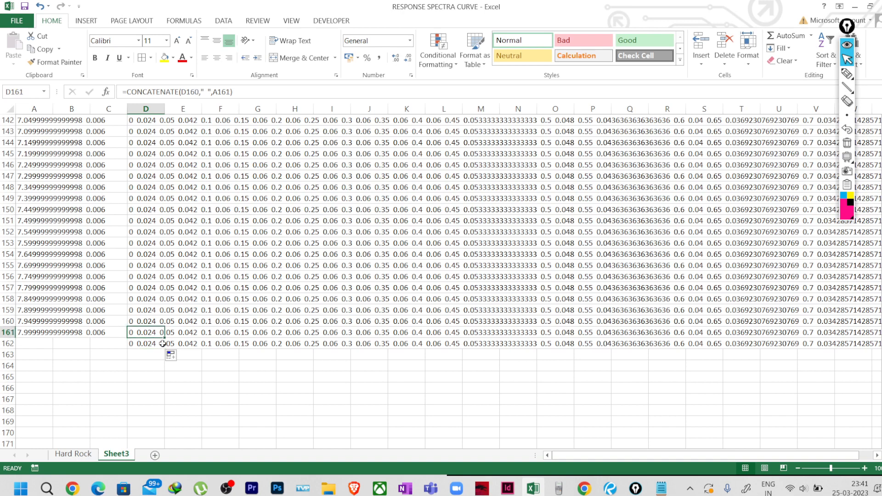
pyautogui.click(156, 343)
# Verify D161's formula references and clear the extra result in D162.
pyautogui.click(157, 334)
pyautogui.click(244, 86)
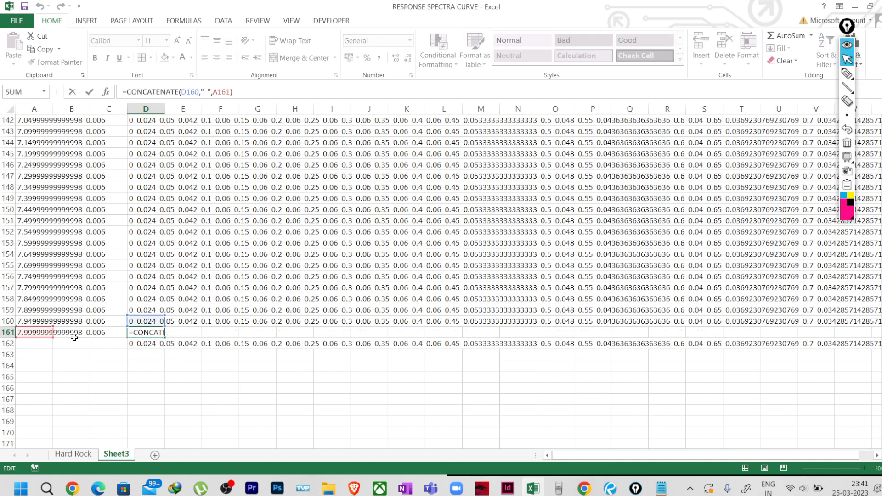
pyautogui.press('Return')
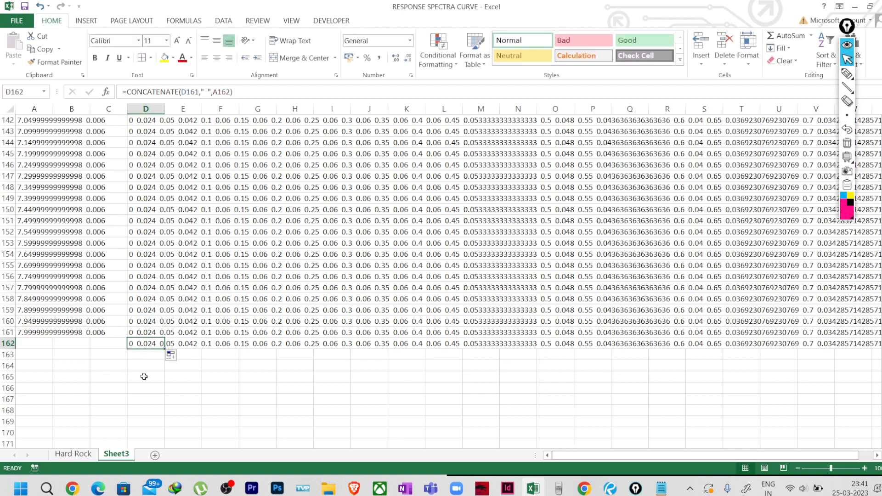
pyautogui.press('Delete')
pyautogui.click(152, 399)
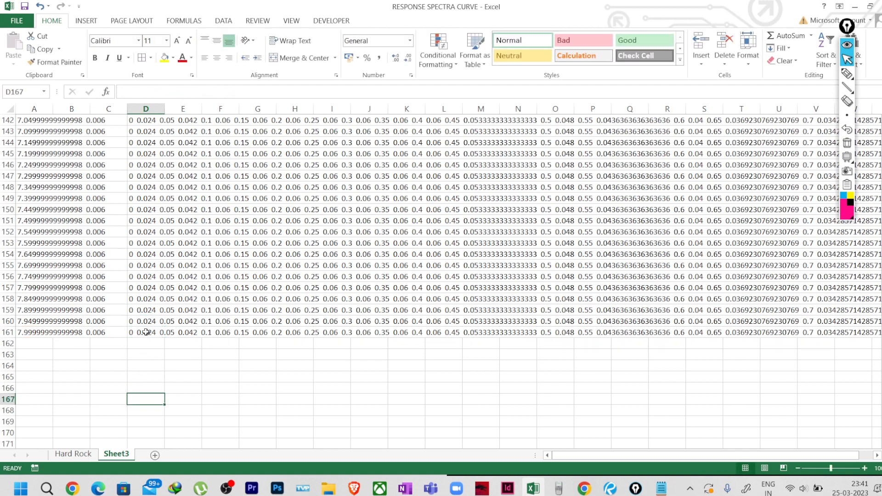
# Reverify D161's formula and select its complete concatenated T–Ah string.
pyautogui.click(146, 332)
pyautogui.click(238, 92)
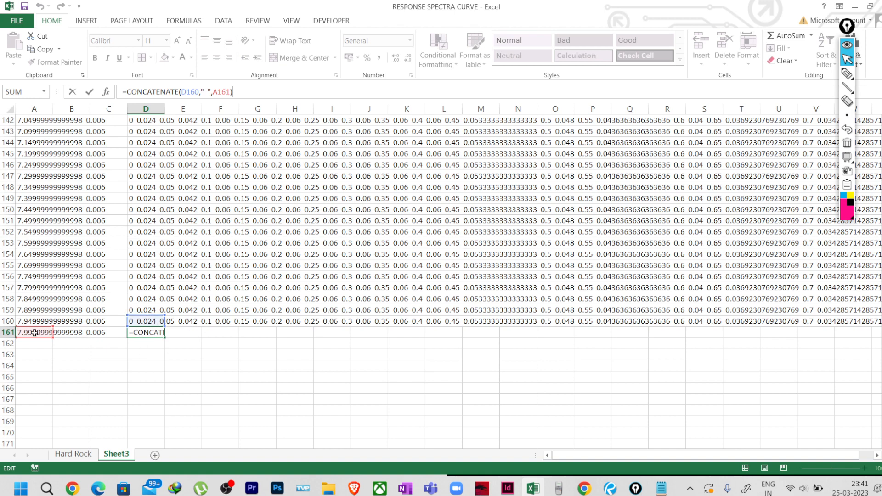
pyautogui.click(188, 400)
pyautogui.click(153, 331)
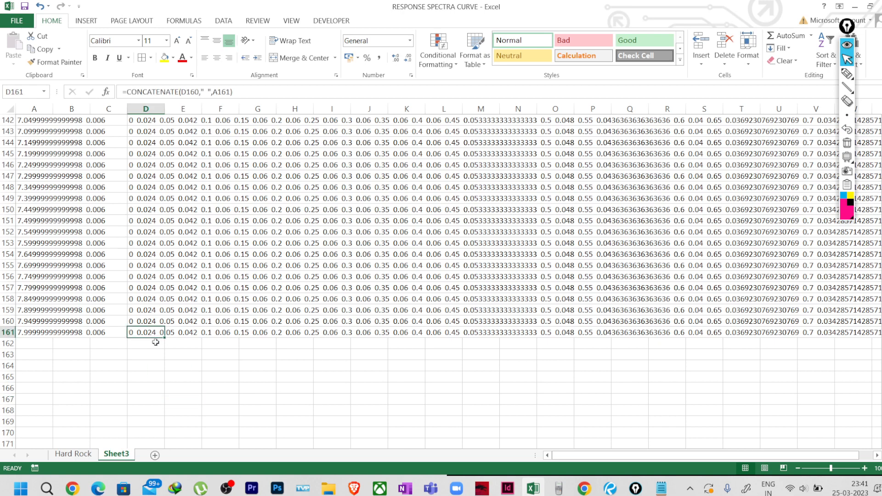
pyautogui.scroll(3, 198, 393)
pyautogui.scroll(-4, 223, 405)
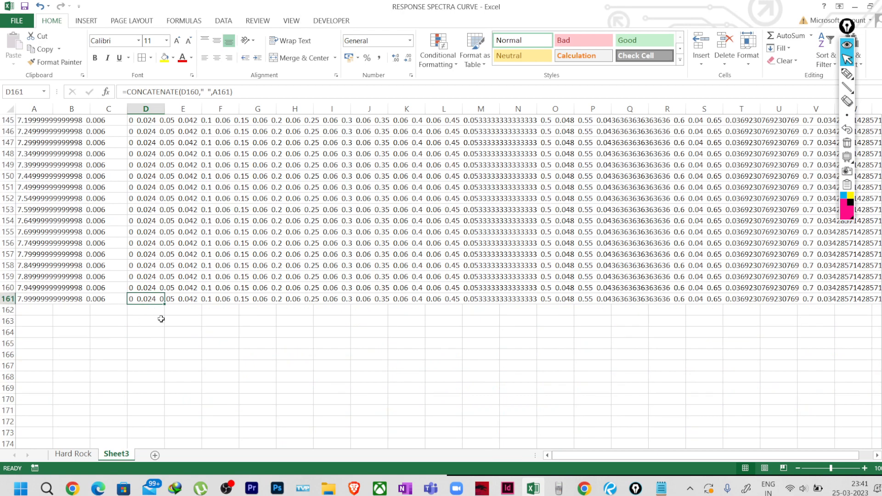
pyautogui.scroll(4, 162, 321)
pyautogui.scroll(-4, 164, 344)
# Replace the old TIMEVAL numbers 0 0.024 0.05 0.042 with D161's copied string.
pyautogui.hotkey('ctrl', 'c')
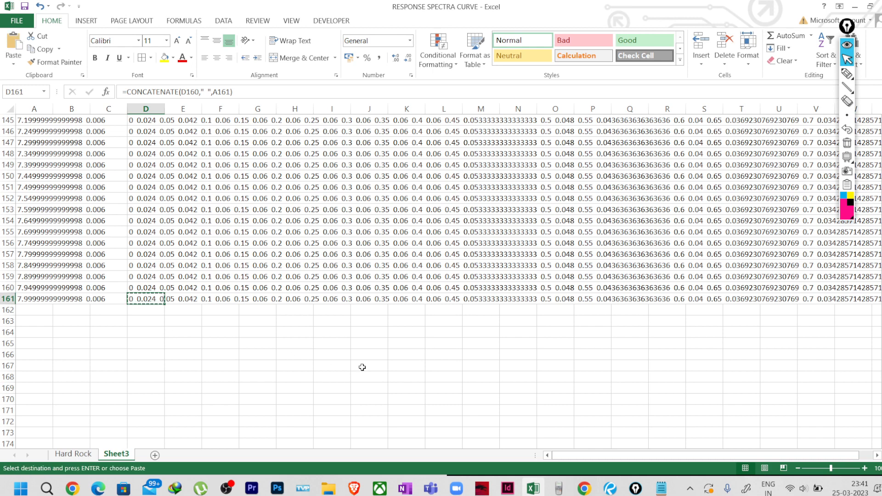
pyautogui.click(661, 489)
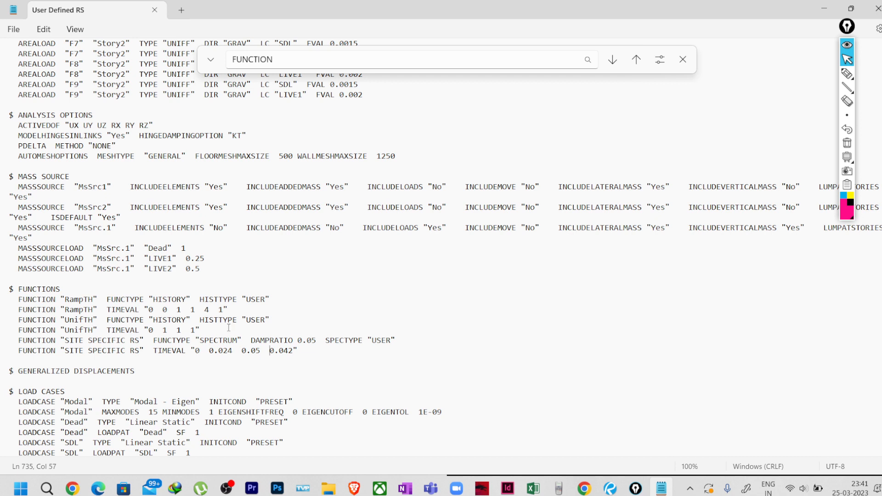
pyautogui.moveTo(292, 352); pyautogui.dragTo(195, 352)
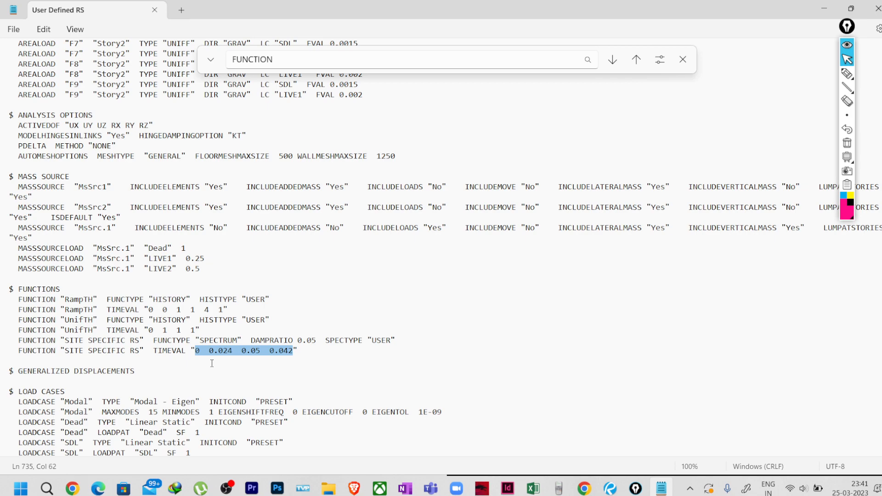
pyautogui.press('Delete')
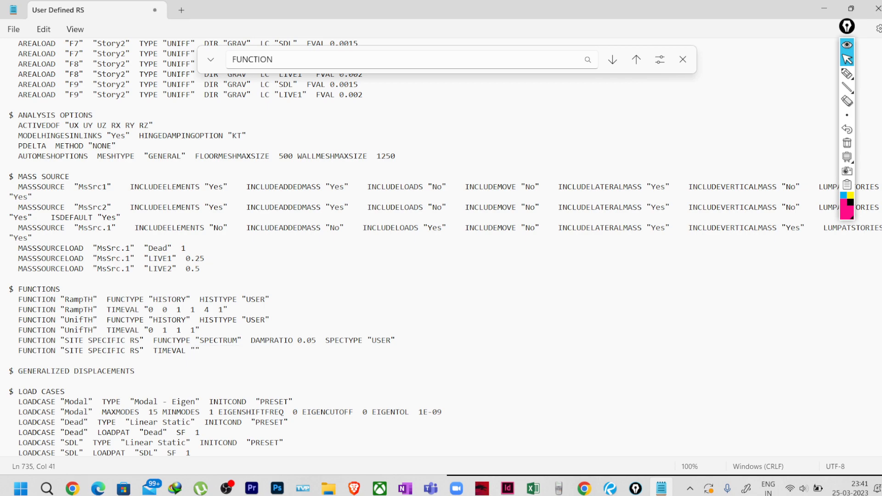
pyautogui.hotkey('ctrl', 'v')
# Pull the closing quote onto the TIMEVAL line and review the pasted value.
pyautogui.scroll(-2, 207, 354)
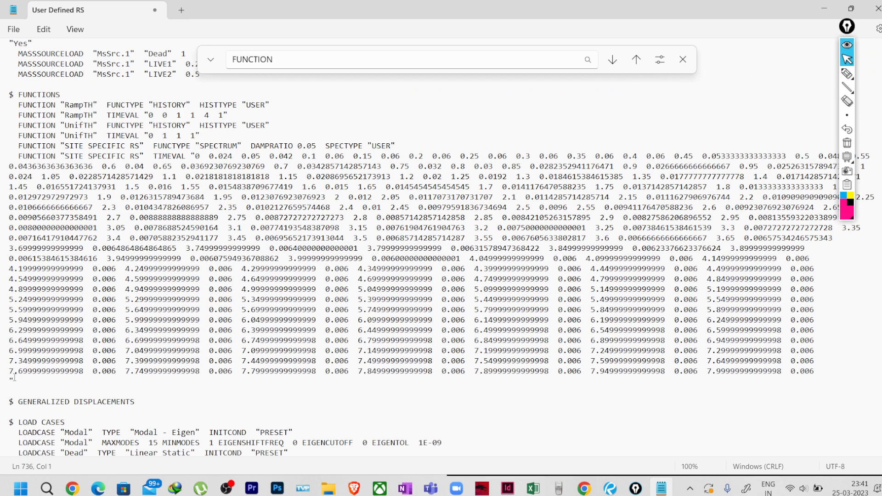
pyautogui.press('BackSpace')
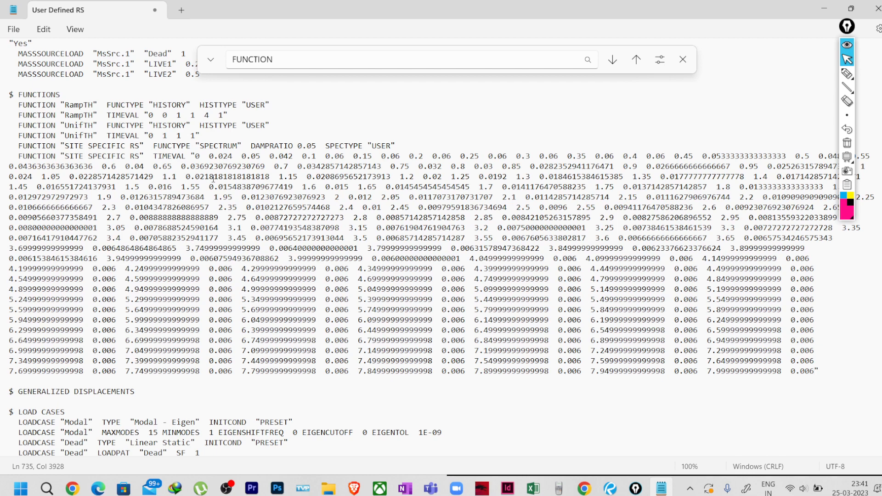
pyautogui.moveTo(192, 155); pyautogui.dragTo(818, 372)
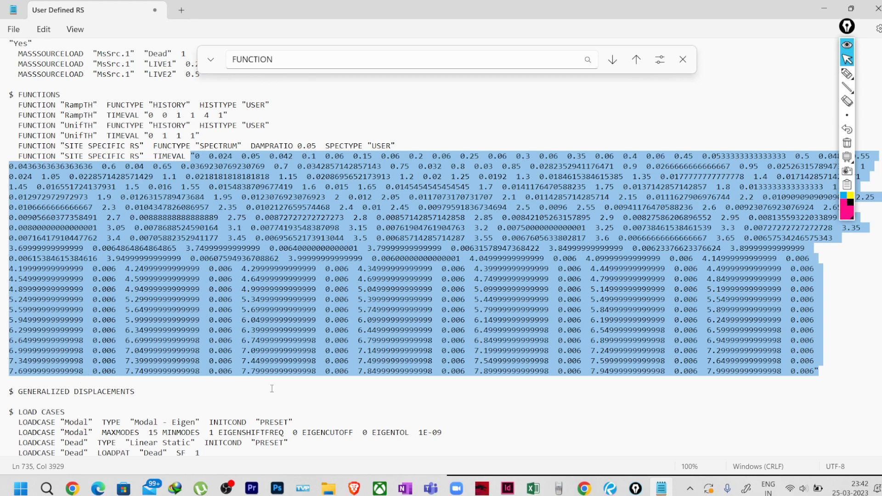
# Delete the old period/value data following TIMEVAL on the SITE SPECIFIC RS line.
pyautogui.press('BackSpace')
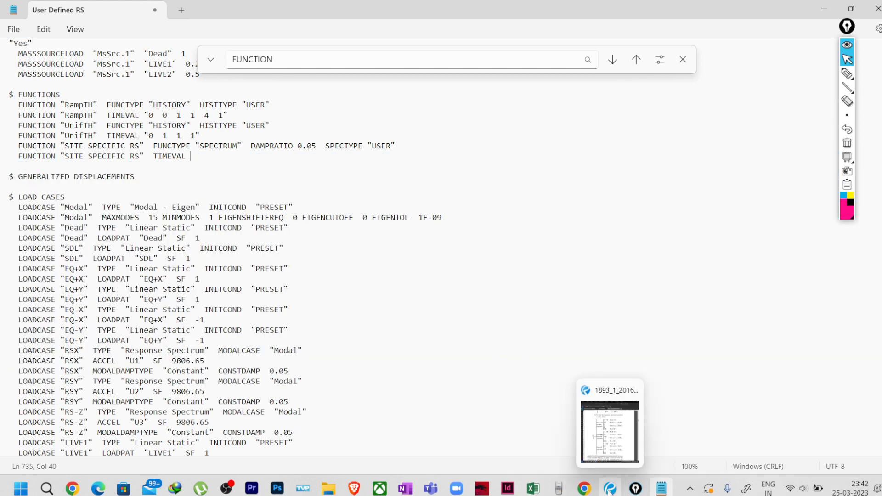
# Format cell D161 as Number with 3 decimal places.
pyautogui.click(533, 488)
pyautogui.click(176, 339)
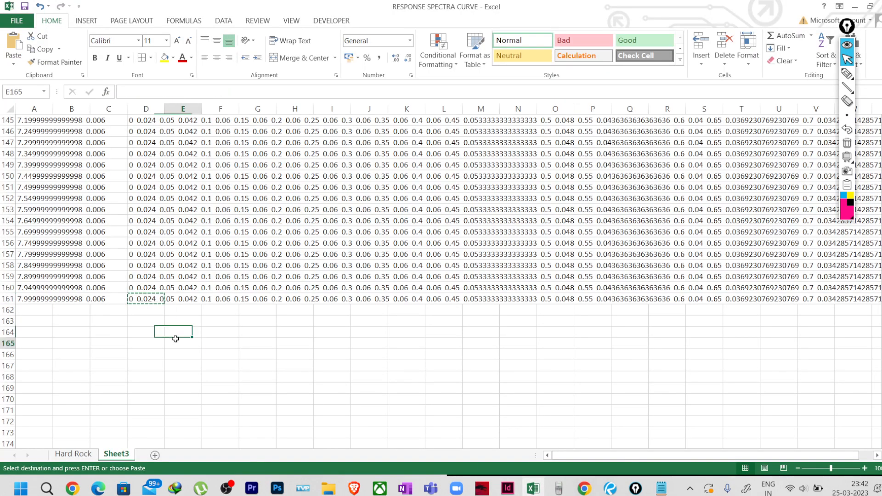
pyautogui.click(148, 299)
pyautogui.rightClick(146, 301)
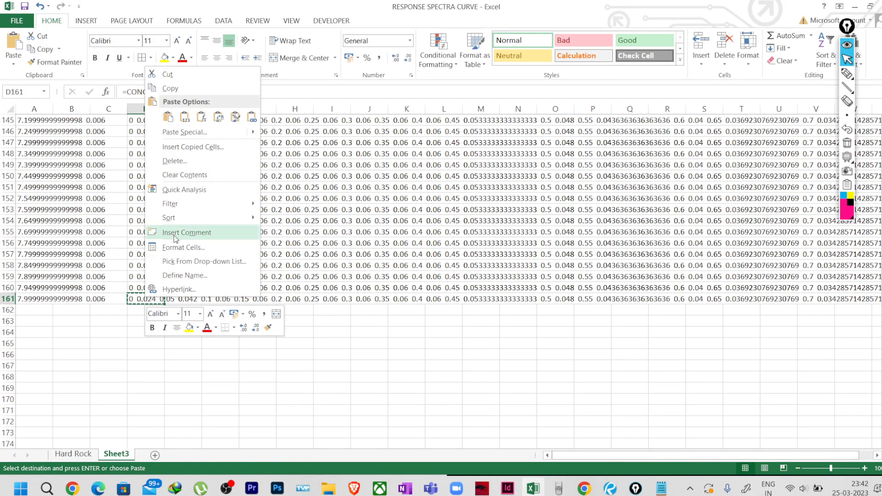
pyautogui.click(184, 248)
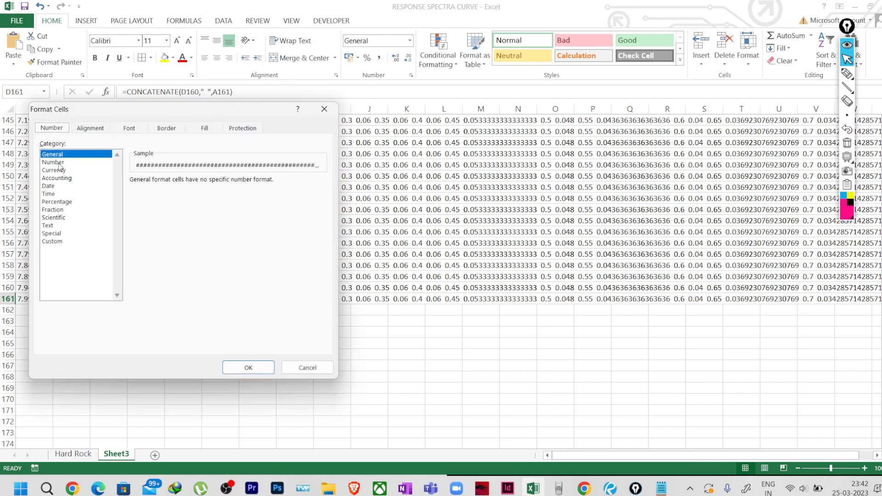
pyautogui.click(54, 162)
pyautogui.click(212, 179)
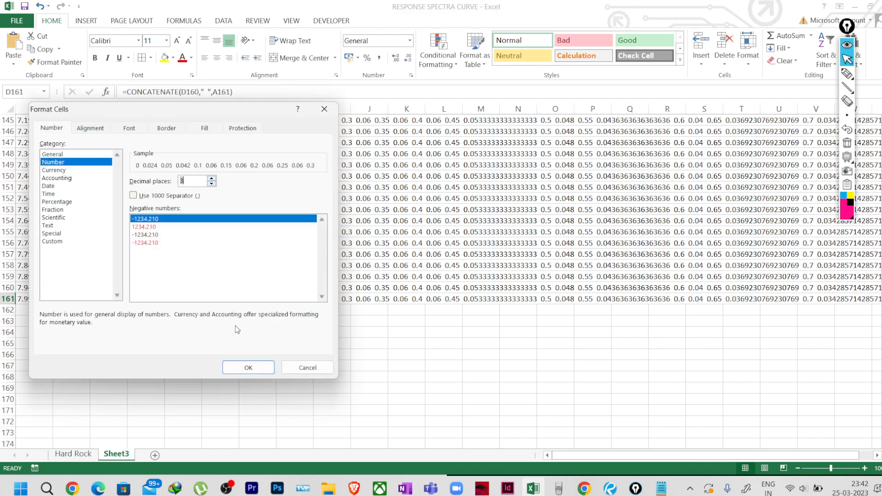
pyautogui.click(248, 367)
pyautogui.click(222, 348)
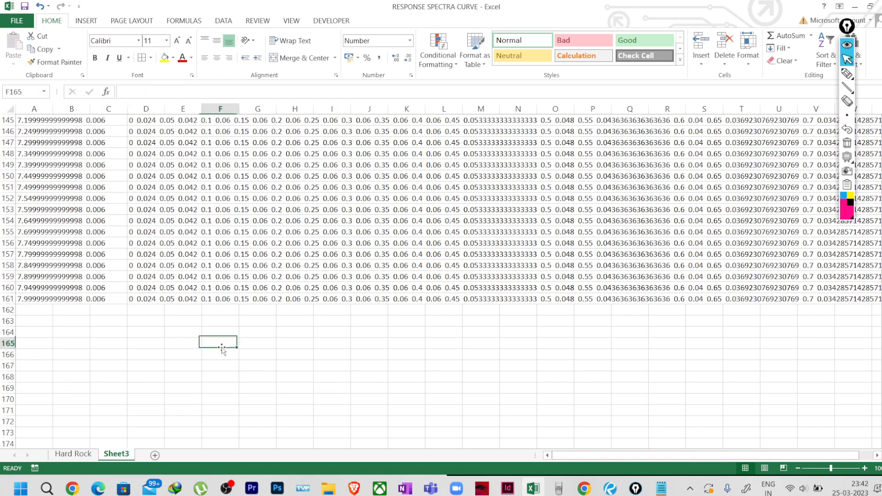
# Copy D161's concatenated period/value string for Notepad.
pyautogui.click(143, 298)
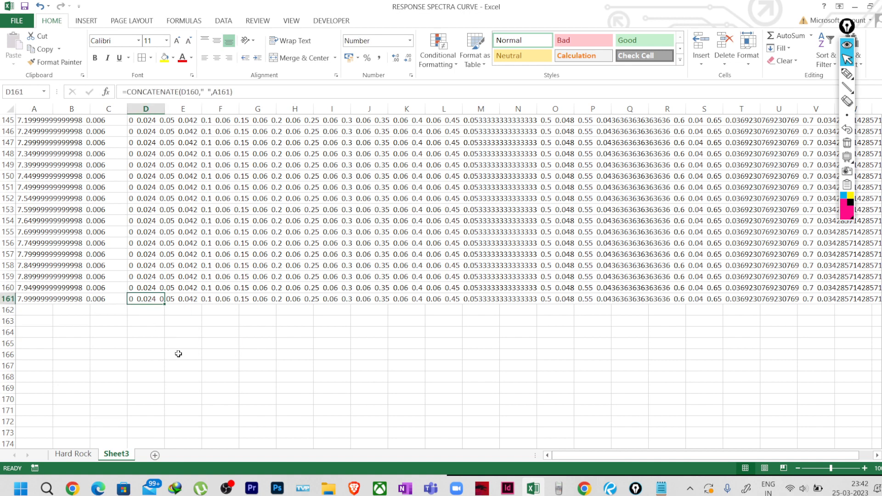
pyautogui.hotkey('ctrl', 'c')
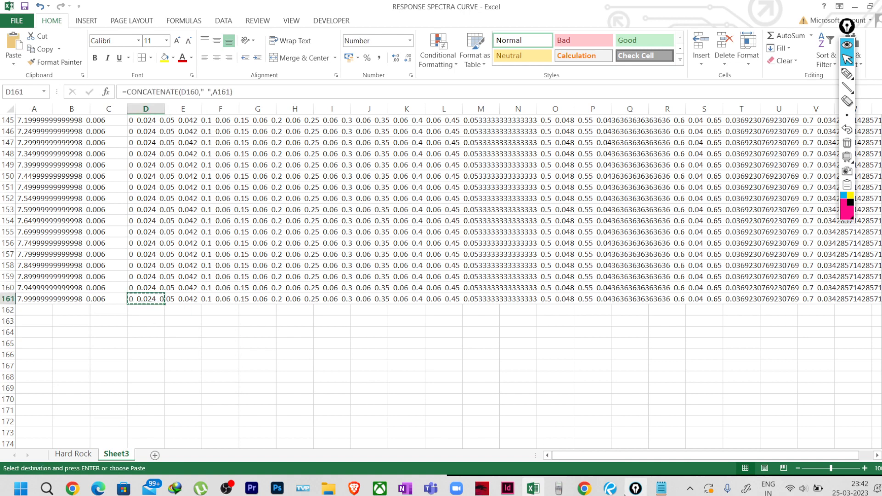
pyautogui.click(660, 491)
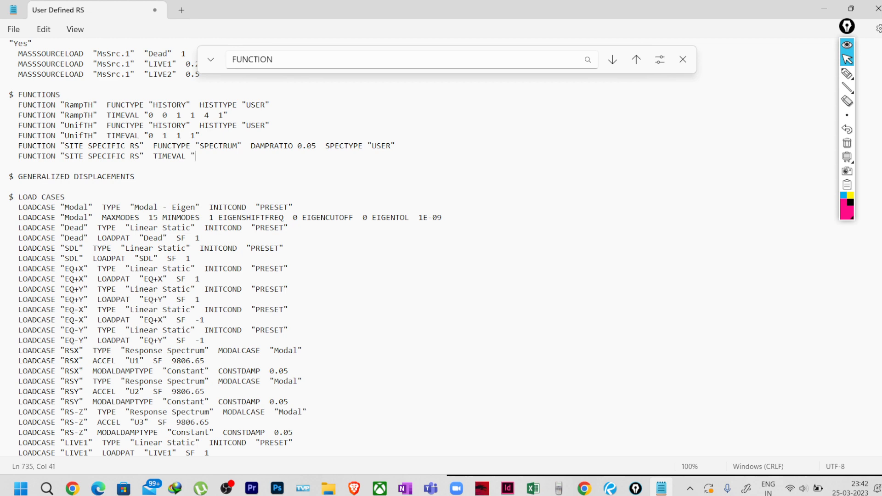
# Paste the copied period/value string after TIMEVAL, save the text file, and minimize Notepad.
pyautogui.hotkey('ctrl', 'v')
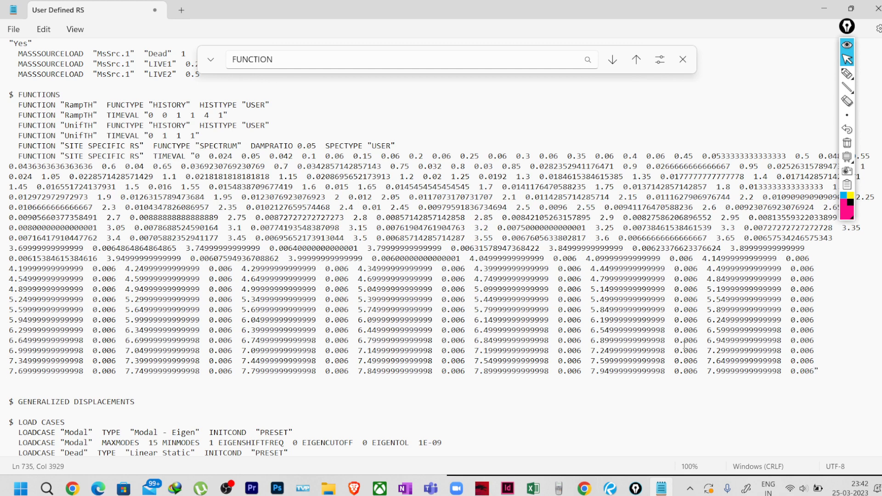
pyautogui.click(13, 28)
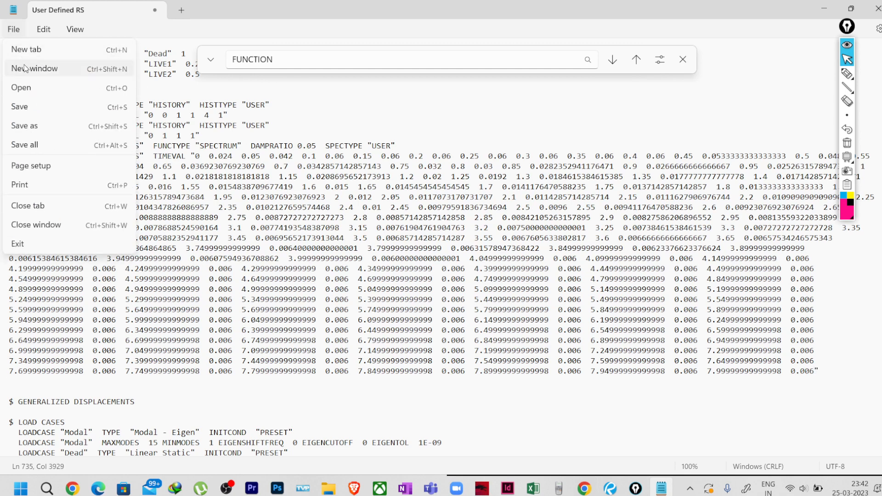
pyautogui.click(20, 107)
pyautogui.click(15, 30)
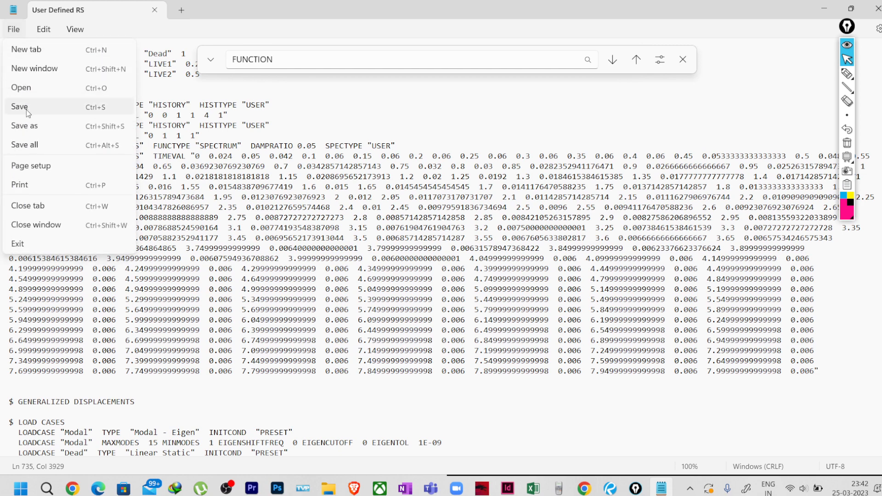
pyautogui.click(19, 84)
pyautogui.click(836, 11)
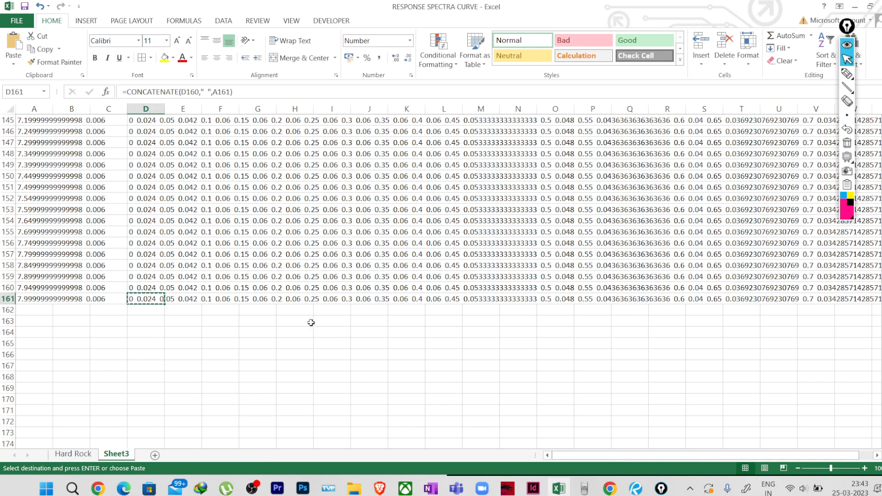
# Cancel copy mode and check the formulas in column D and cell A161.
pyautogui.press('Escape')
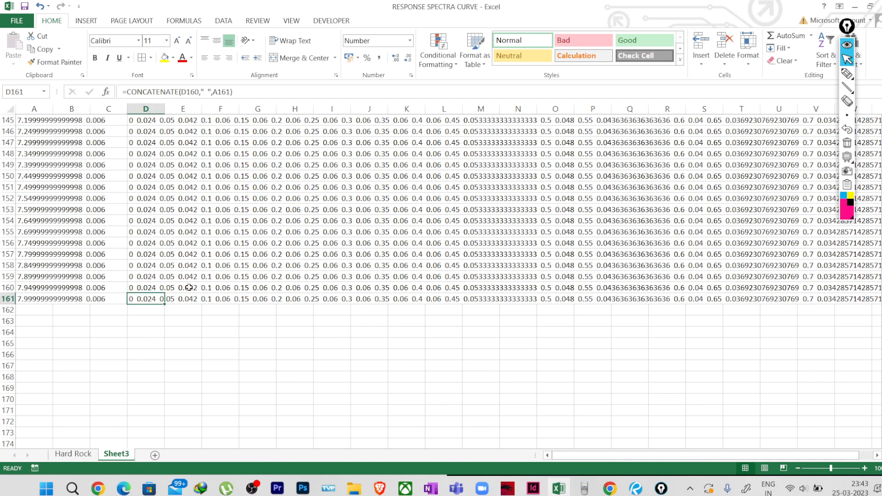
pyautogui.click(155, 288)
pyautogui.click(49, 299)
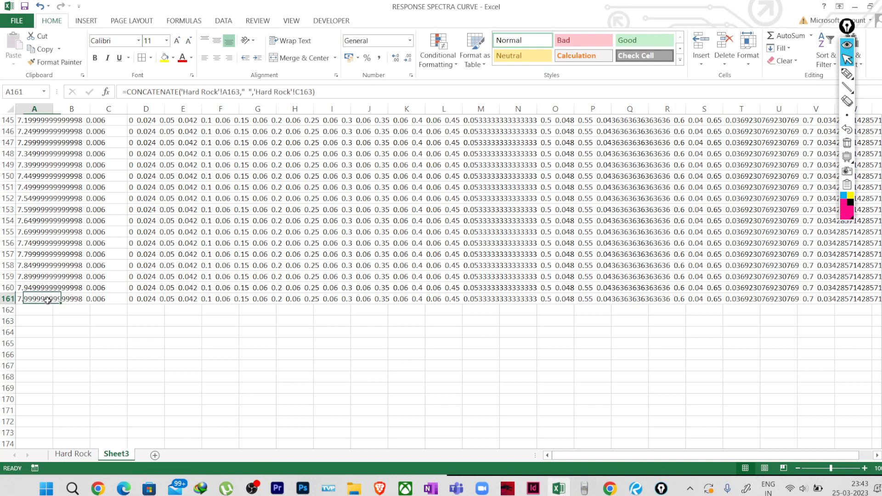
pyautogui.scroll(2, 198, 337)
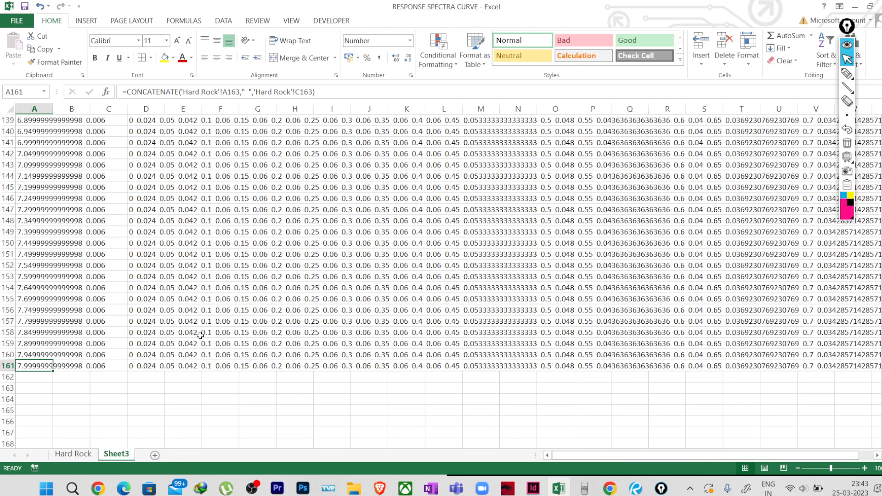
# Minimize Excel and the folder, then launch ETABS 19 from the desktop.
pyautogui.click(854, 7)
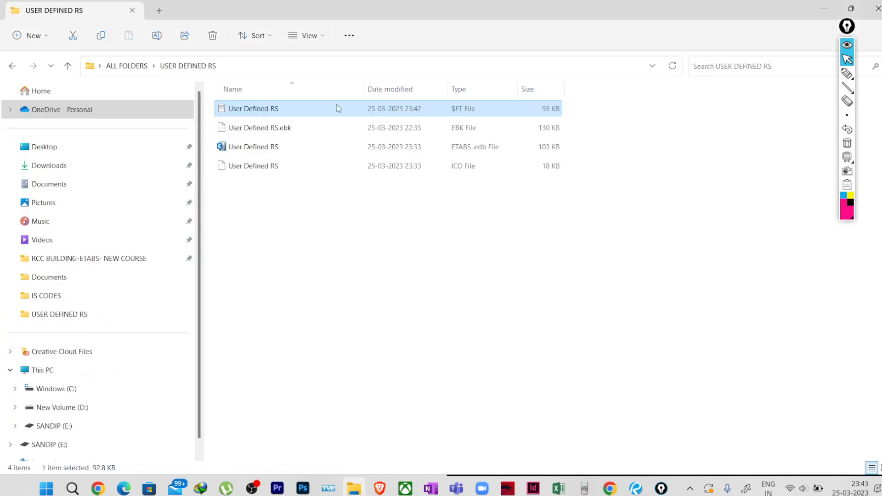
pyautogui.click(814, 10)
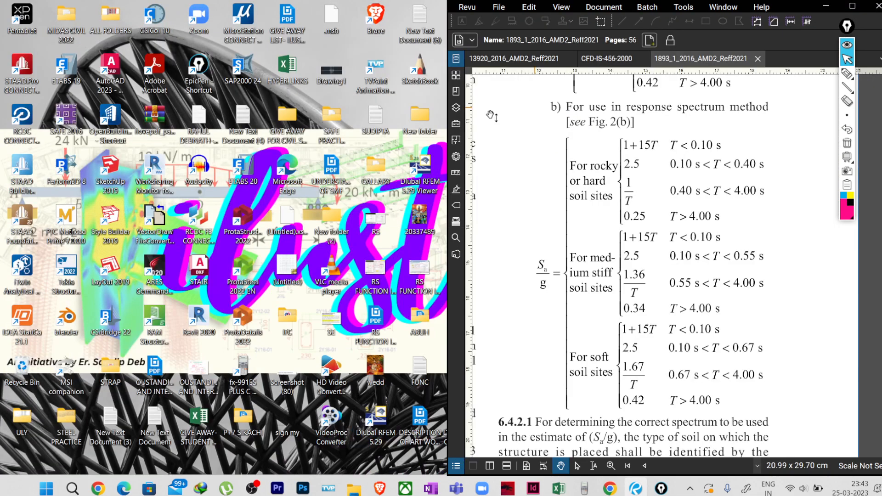
pyautogui.doubleClick(73, 76)
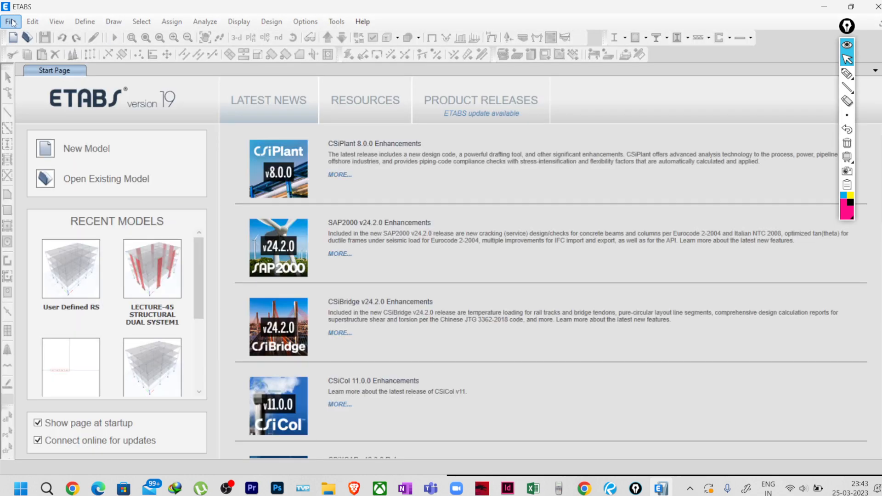
# Import the User Defined RS .e2k text file into ETABS.
pyautogui.click(11, 22)
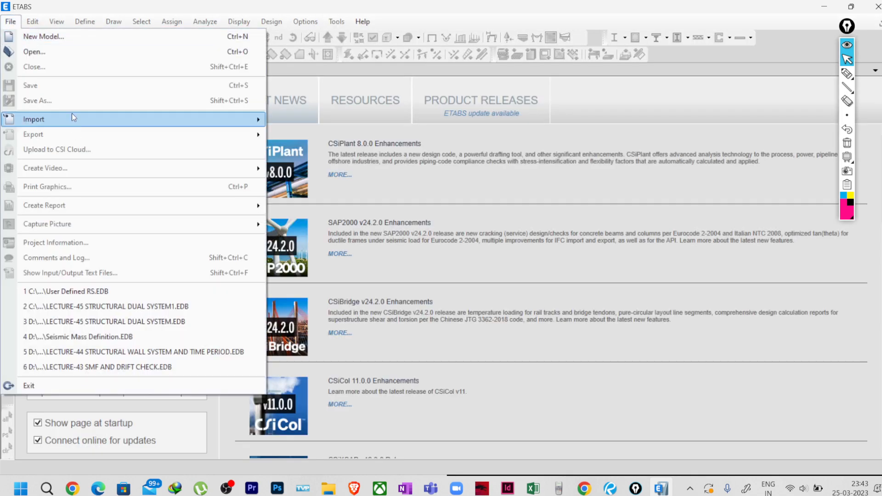
pyautogui.moveTo(72, 118)
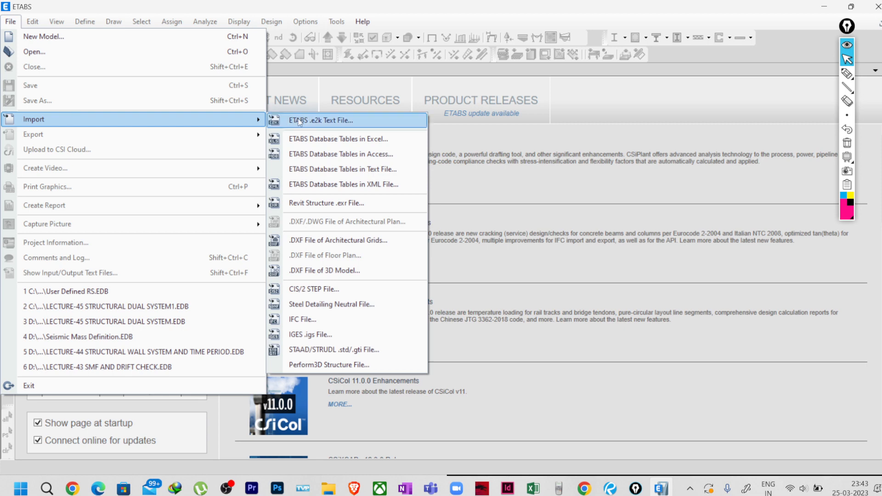
pyautogui.click(336, 126)
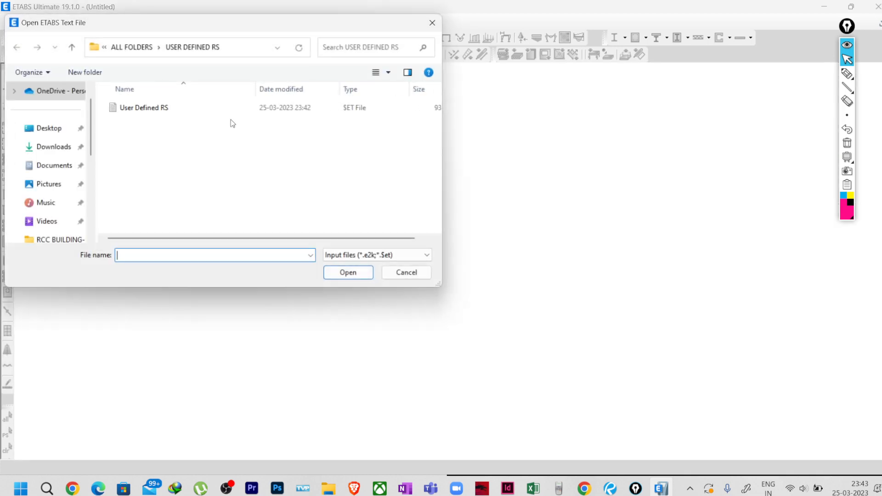
pyautogui.click(138, 108)
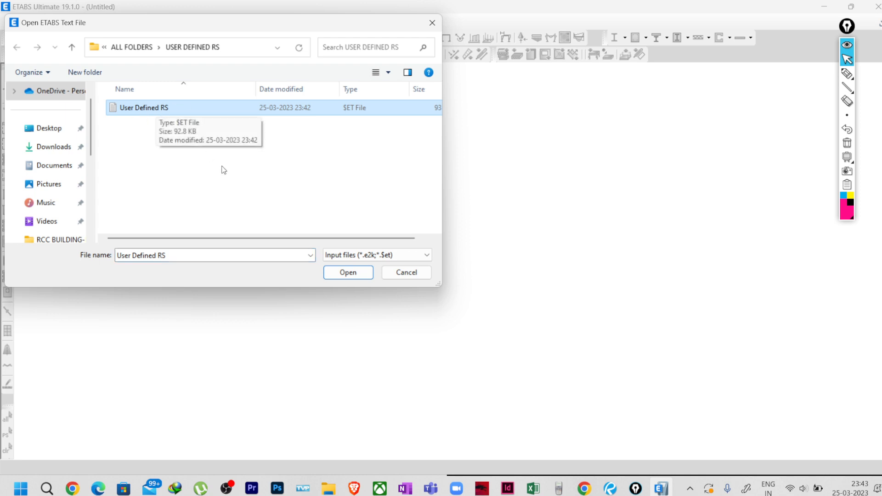
pyautogui.click(349, 273)
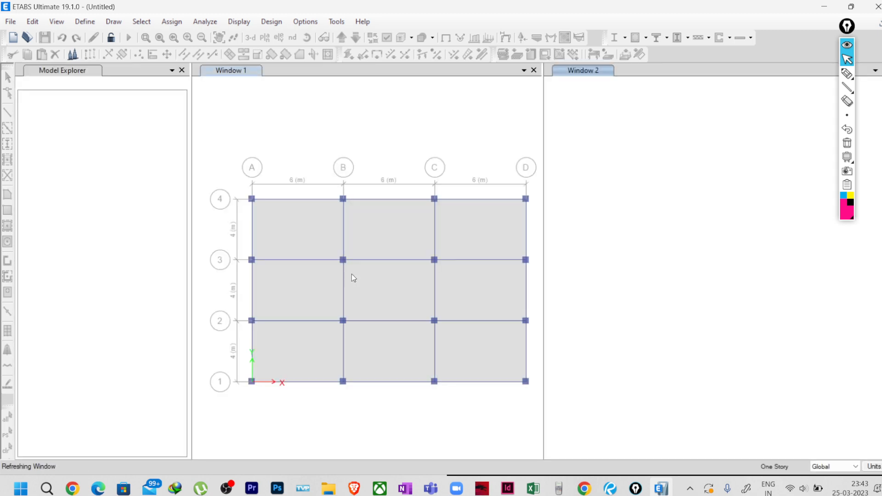
# Open the SITE SPECIFIC RS spectrum function and check its last pair, period 8 → 0.006.
pyautogui.click(85, 22)
pyautogui.moveTo(153, 200)
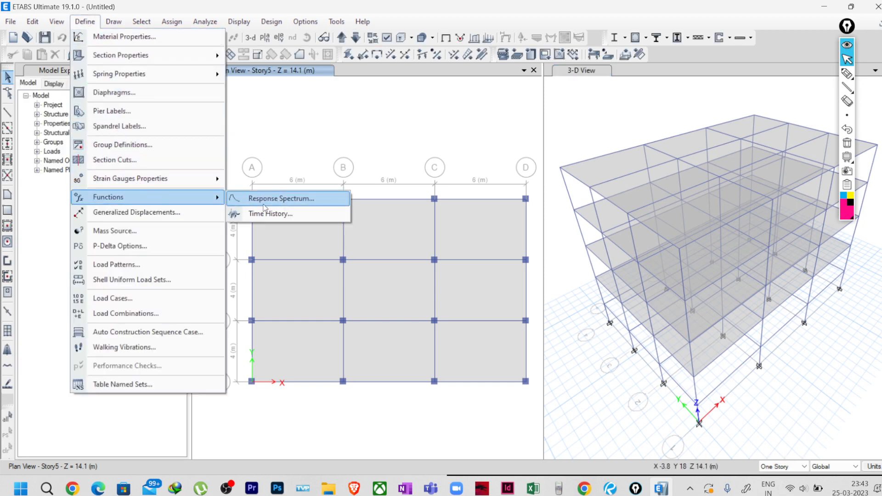
pyautogui.click(278, 198)
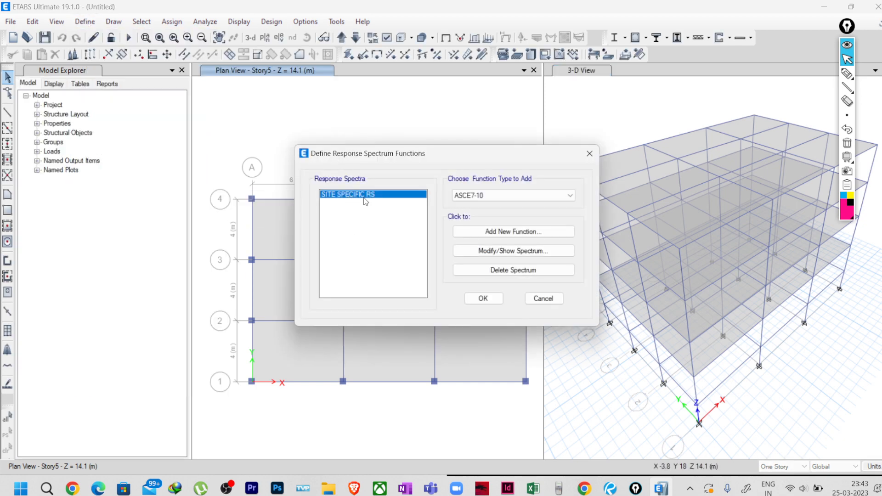
pyautogui.click(493, 252)
pyautogui.moveTo(423, 175); pyautogui.dragTo(427, 224)
pyautogui.moveTo(463, 185); pyautogui.dragTo(464, 219)
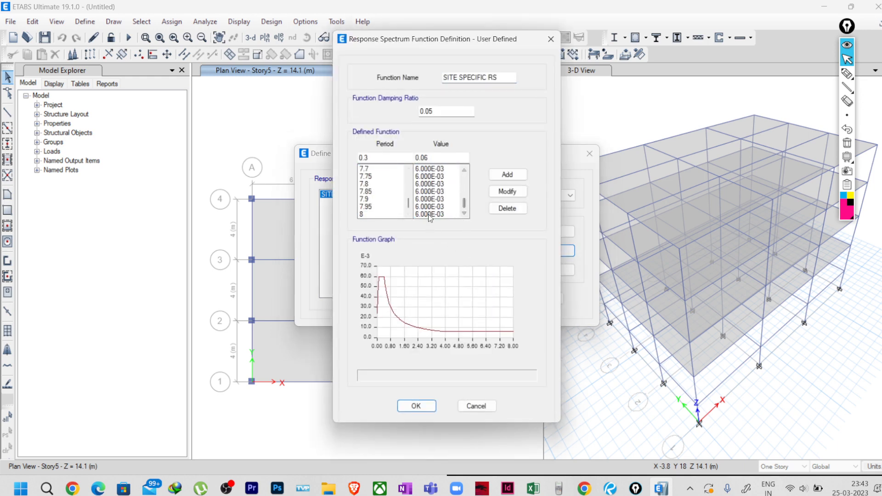
pyautogui.click(423, 214)
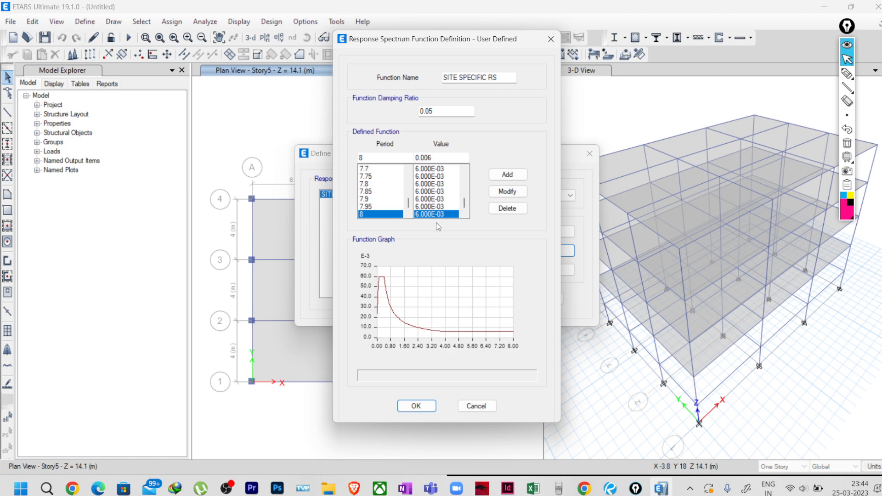
# Draw annotations over the spectrum definition to highlight its values.
pyautogui.click(847, 74)
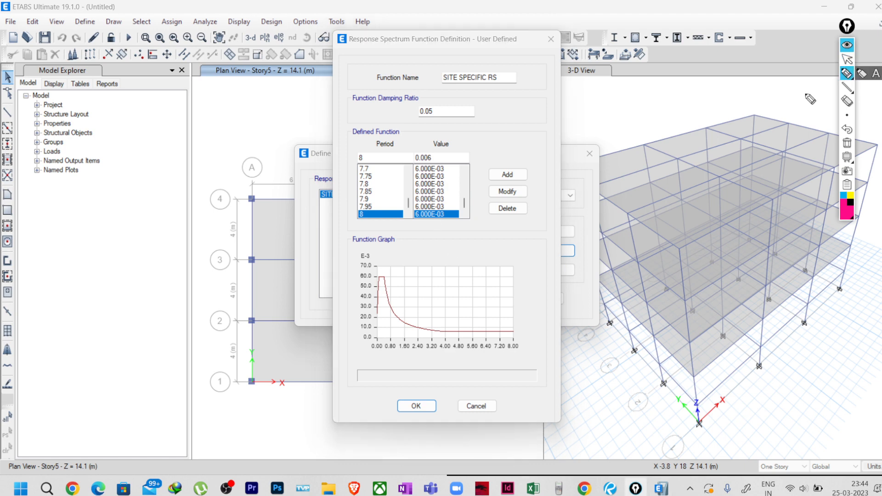
pyautogui.moveTo(475, 237)
pyautogui.mouseDown()
pyautogui.moveTo(477, 246)
pyautogui.moveTo(481, 234)
pyautogui.mouseUp()
pyautogui.moveTo(481, 225)
pyautogui.mouseDown()
pyautogui.moveTo(488, 229)
pyautogui.moveTo(456, 256)
pyautogui.moveTo(470, 256)
pyautogui.mouseUp()
pyautogui.moveTo(469, 247)
pyautogui.mouseDown()
pyautogui.moveTo(464, 258)
pyautogui.moveTo(523, 232)
pyautogui.mouseUp()
pyautogui.click(507, 251)
pyautogui.moveTo(536, 220)
pyautogui.mouseDown()
pyautogui.moveTo(533, 232)
pyautogui.moveTo(542, 226)
pyautogui.mouseUp()
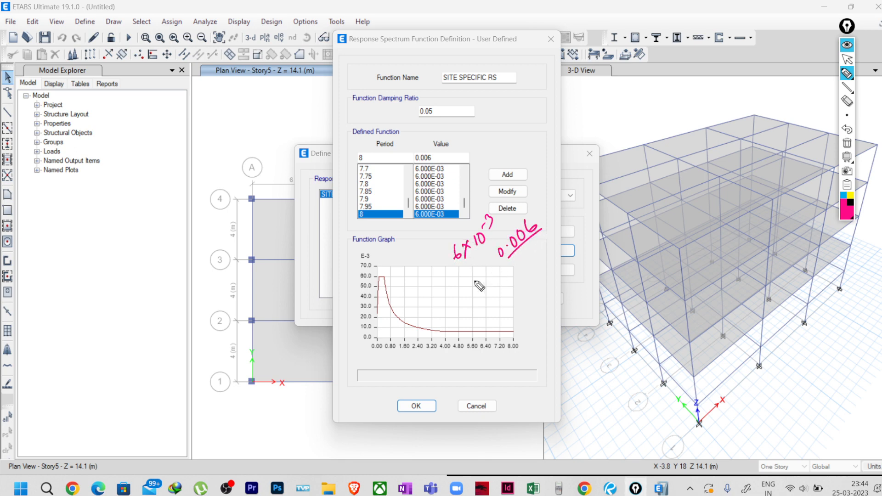
pyautogui.moveTo(478, 276); pyautogui.dragTo(474, 277)
pyautogui.moveTo(482, 269); pyautogui.dragTo(491, 262)
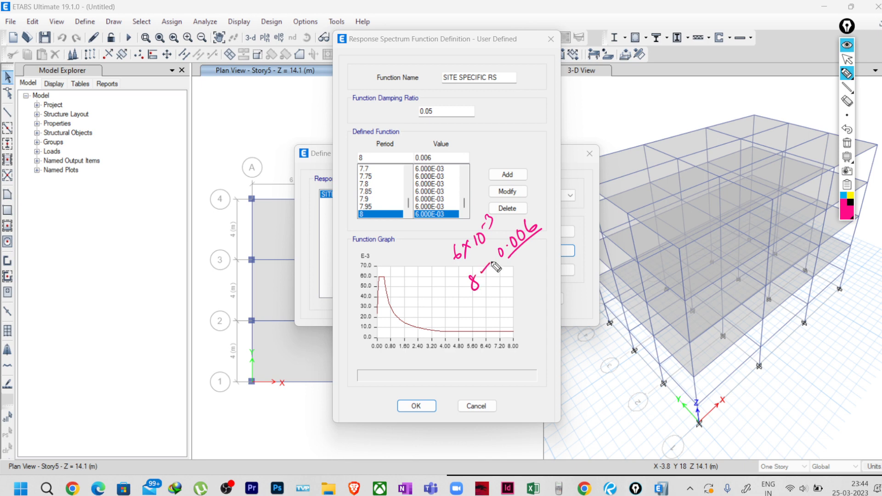
pyautogui.click(847, 58)
# Check the first pairs, period 0 → 0.024 and period 0.05, at the list's top.
pyautogui.moveTo(464, 205); pyautogui.dragTo(463, 173)
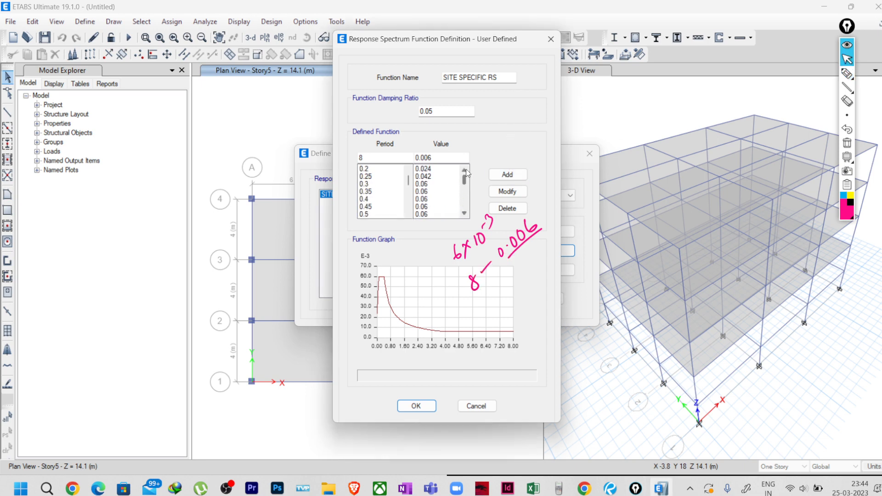
pyautogui.click(366, 169)
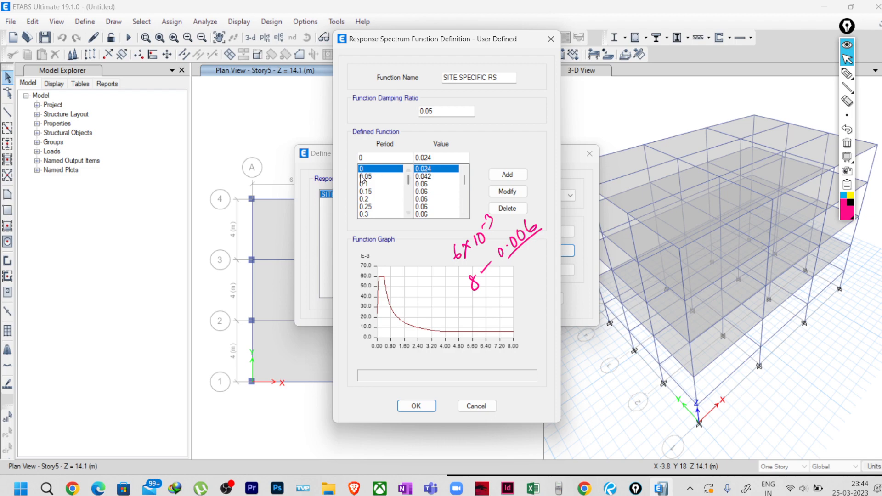
pyautogui.click(363, 177)
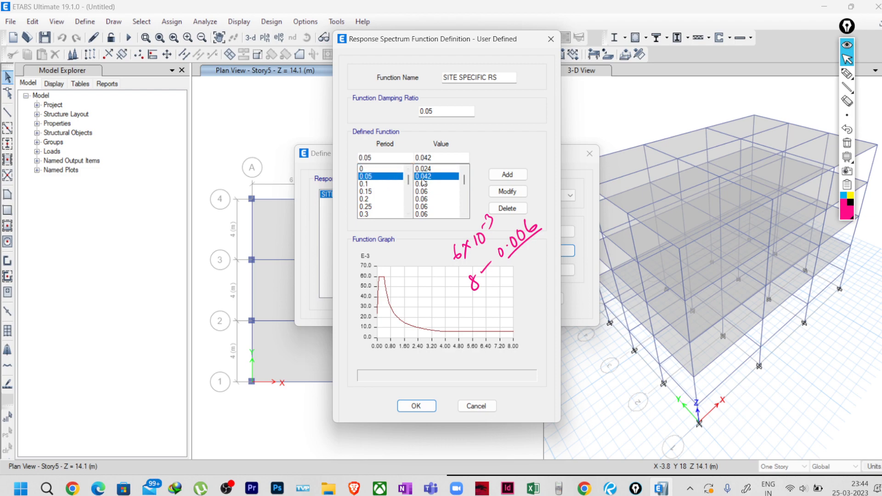
pyautogui.hotkey('alt', 'Tab')
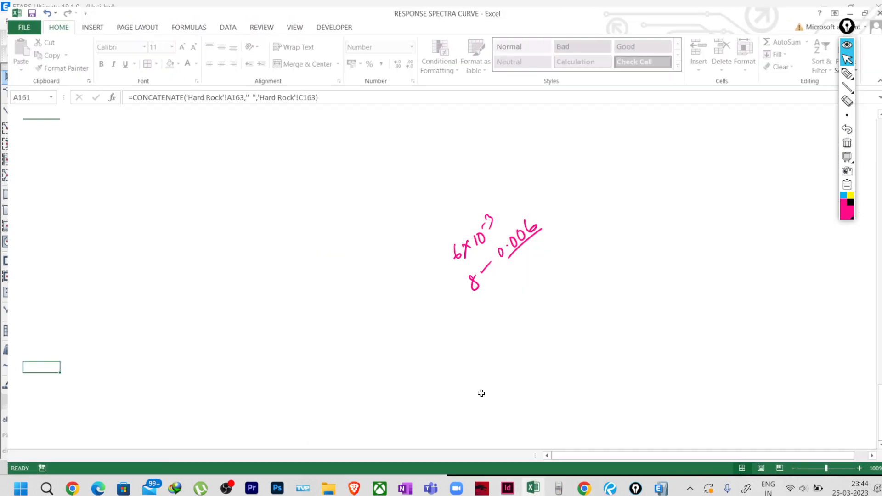
# Inspect the Hard Rock sheet's period and Ah formulas in C3, A4, C4, and row 163 (period 8).
pyautogui.click(64, 457)
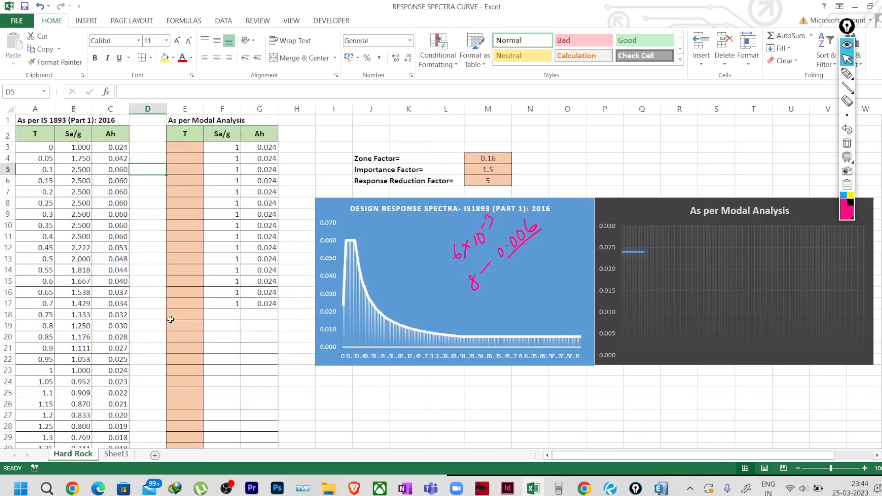
pyautogui.click(46, 148)
pyautogui.click(112, 146)
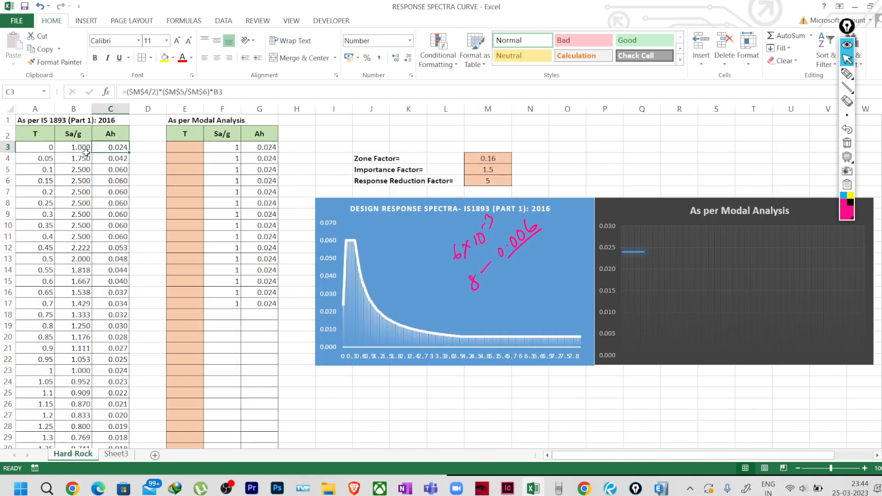
pyautogui.click(50, 157)
pyautogui.click(119, 159)
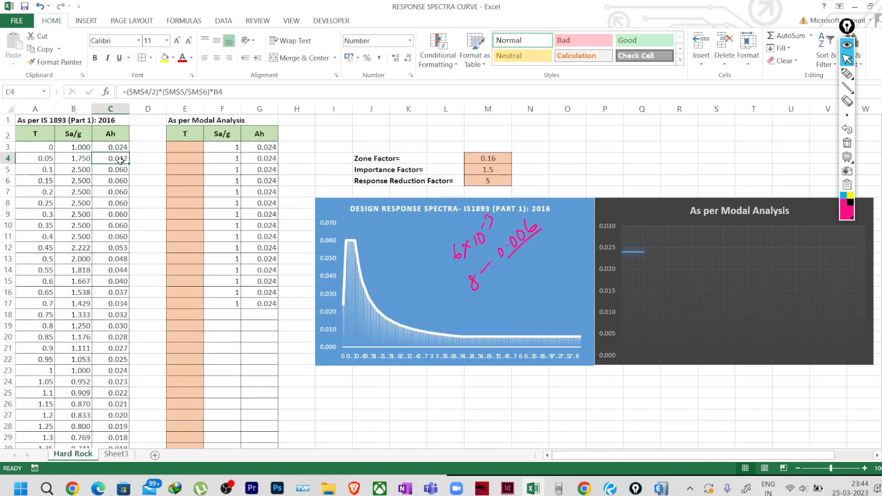
pyautogui.scroll(-20, 133, 212)
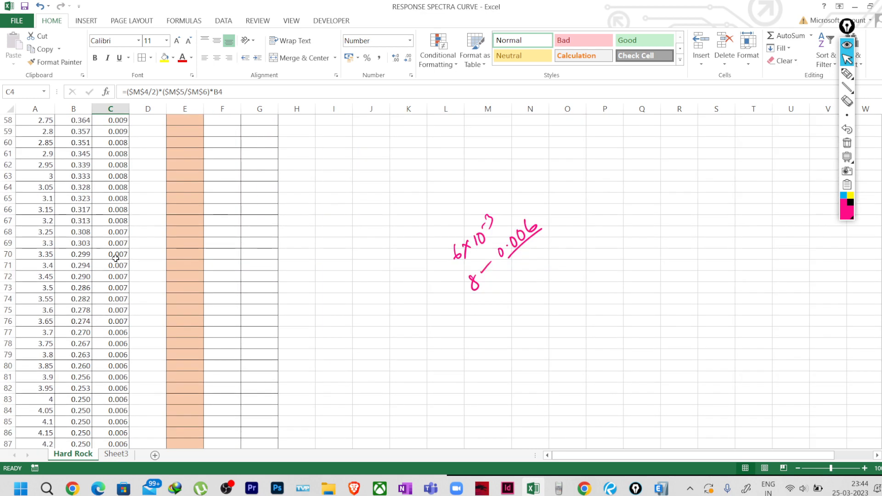
pyautogui.scroll(-12, 89, 316)
pyautogui.scroll(4, 108, 316)
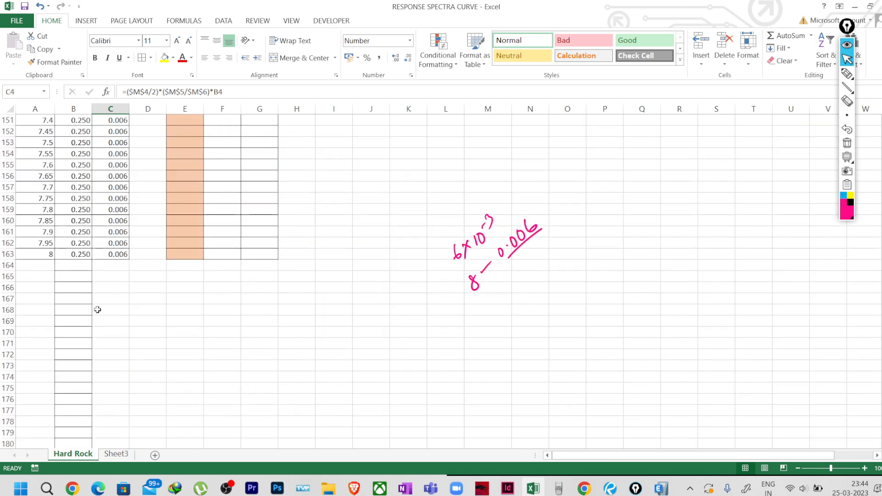
pyautogui.click(46, 253)
pyautogui.click(123, 250)
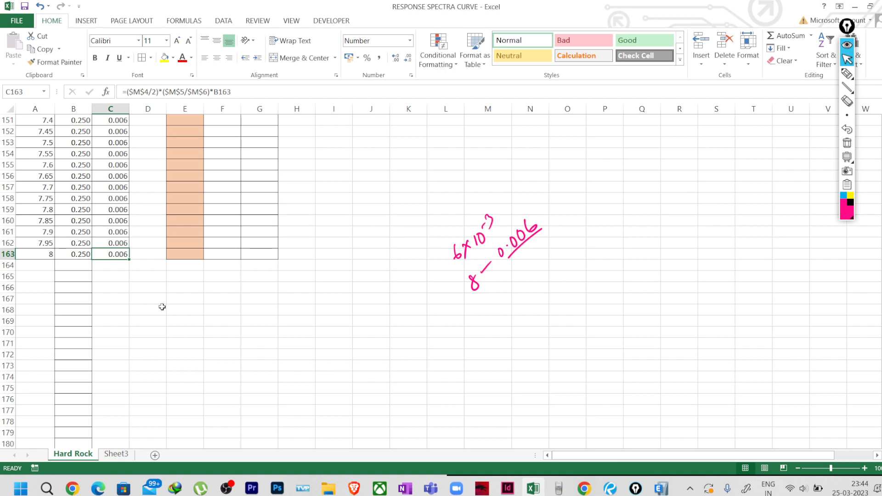
pyautogui.click(660, 488)
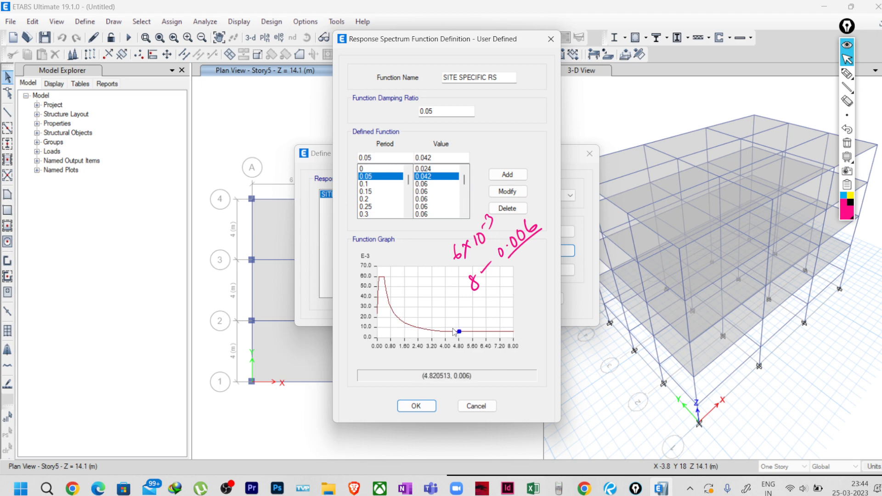
# Accept the SITE SPECIFIC RS function and clear the hand-drawn notes on the plan.
pyautogui.click(413, 407)
pyautogui.click(489, 300)
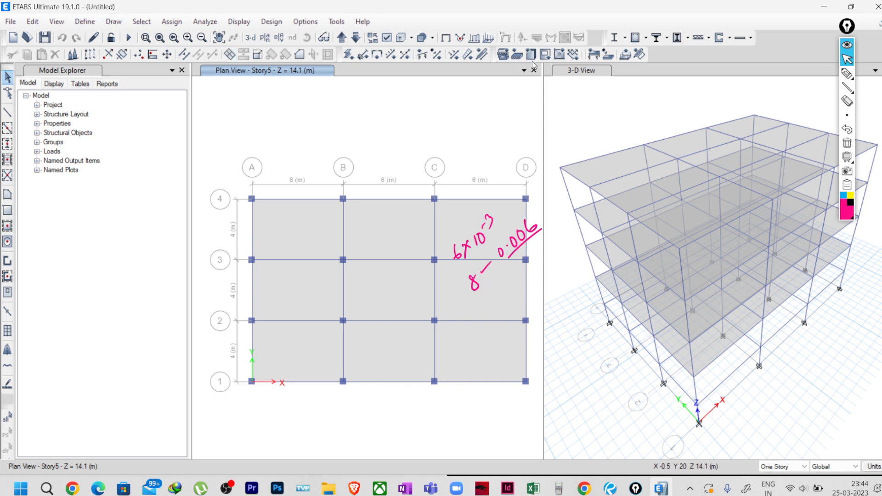
pyautogui.click(846, 145)
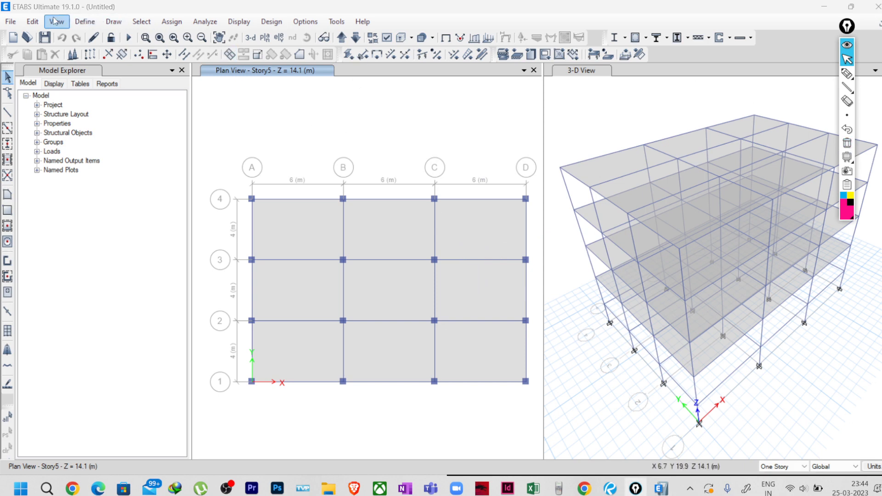
# Review the RSX load case's 9806.65 scale factor and cancel without changes.
pyautogui.click(85, 24)
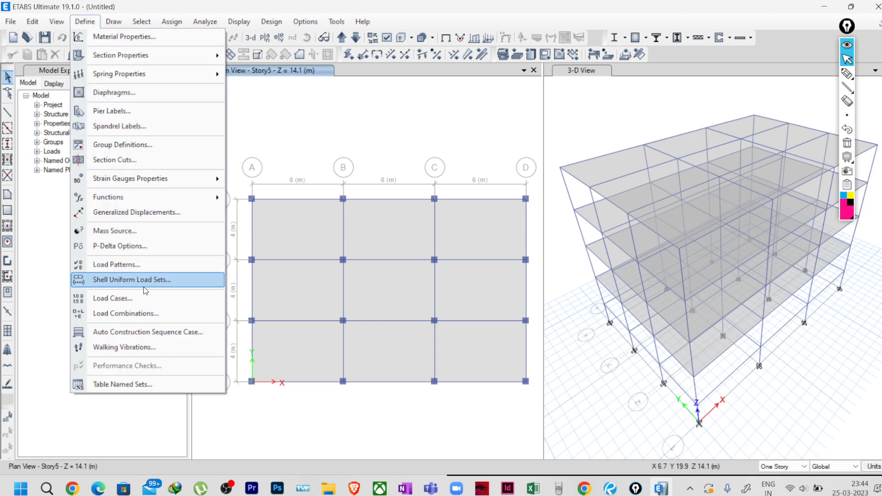
pyautogui.click(115, 297)
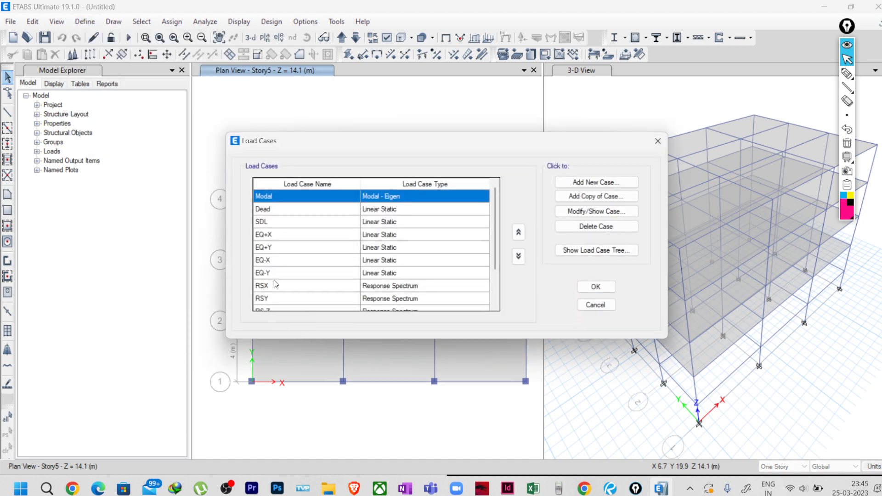
pyautogui.click(276, 284)
pyautogui.click(573, 213)
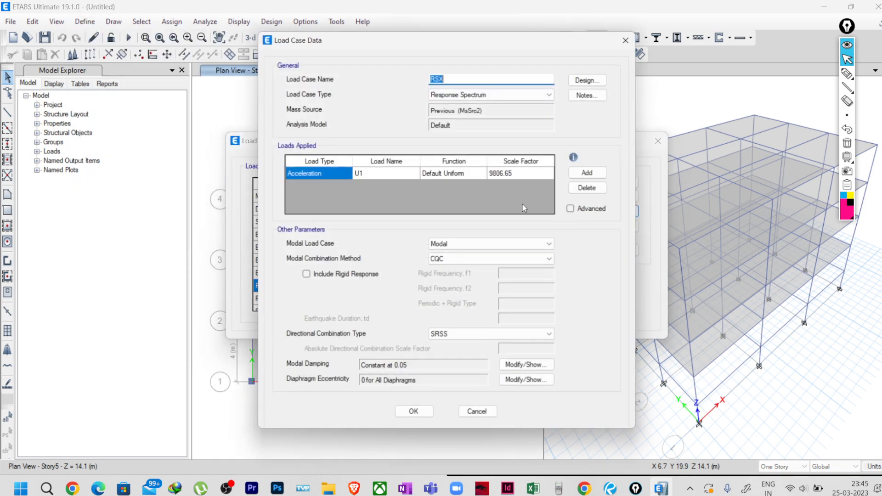
pyautogui.click(509, 173)
pyautogui.click(518, 171)
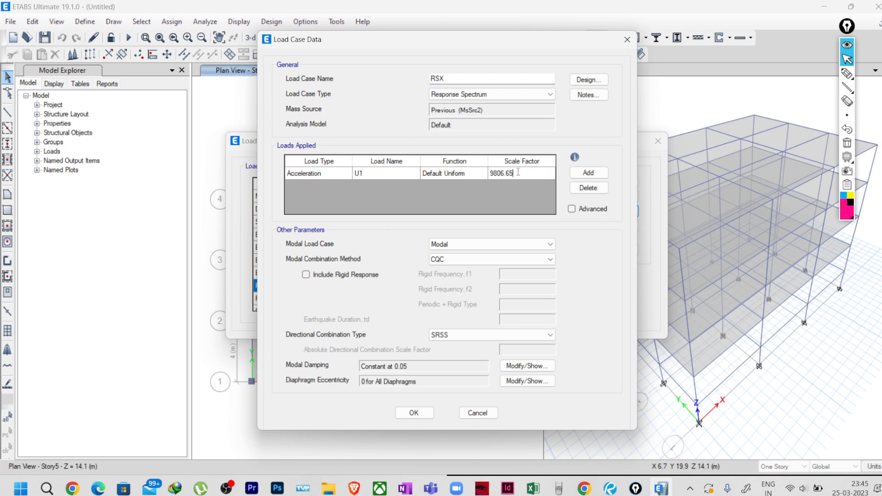
pyautogui.moveTo(525, 171); pyautogui.dragTo(485, 174)
pyautogui.moveTo(578, 160)
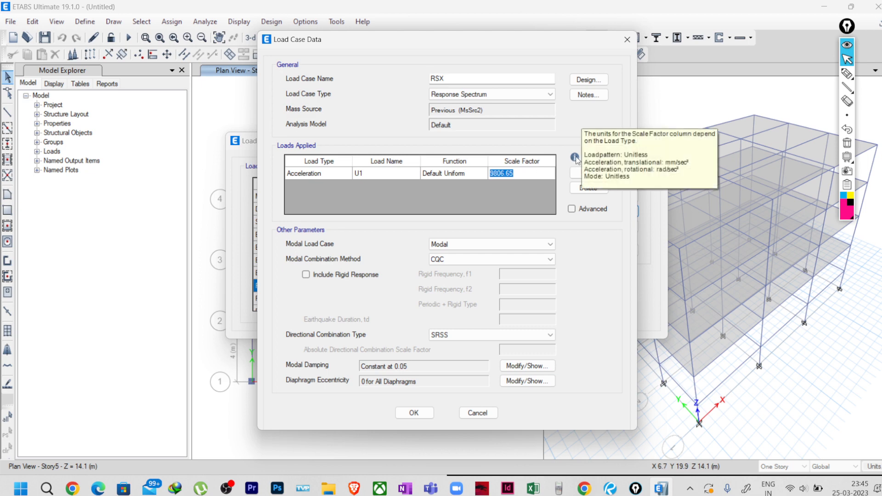
pyautogui.click(517, 174)
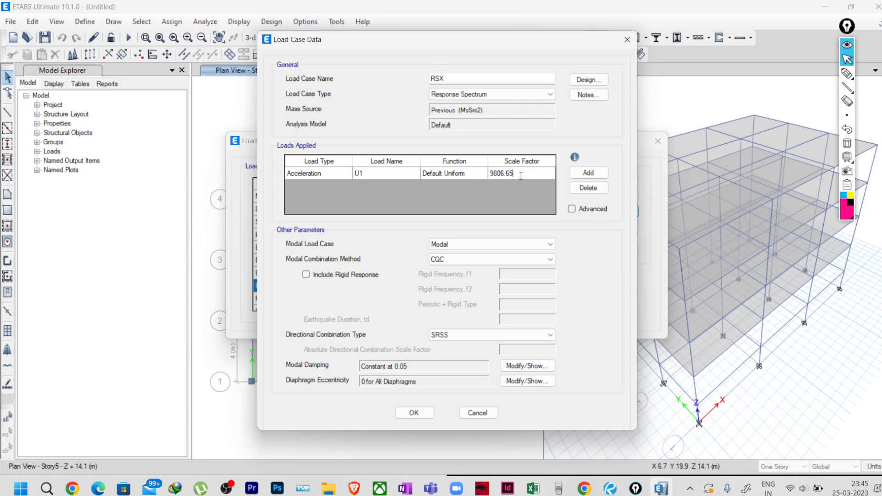
pyautogui.moveTo(521, 176); pyautogui.dragTo(483, 180)
pyautogui.click(476, 412)
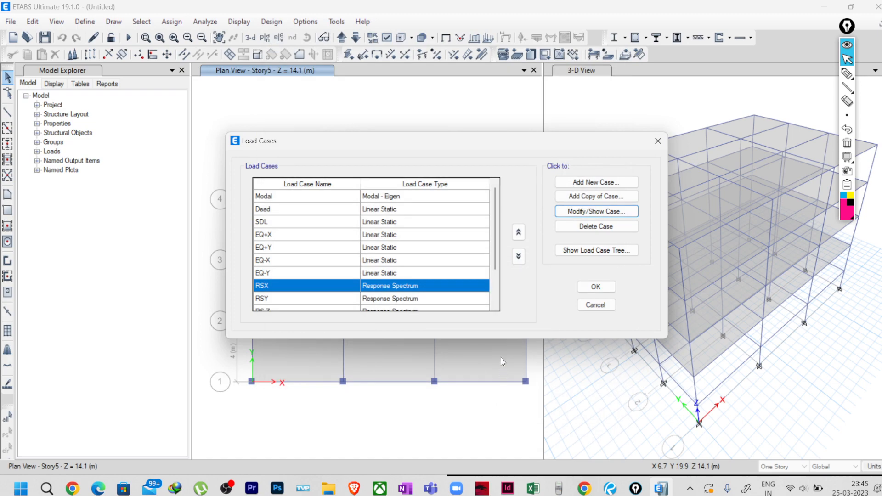
pyautogui.click(605, 308)
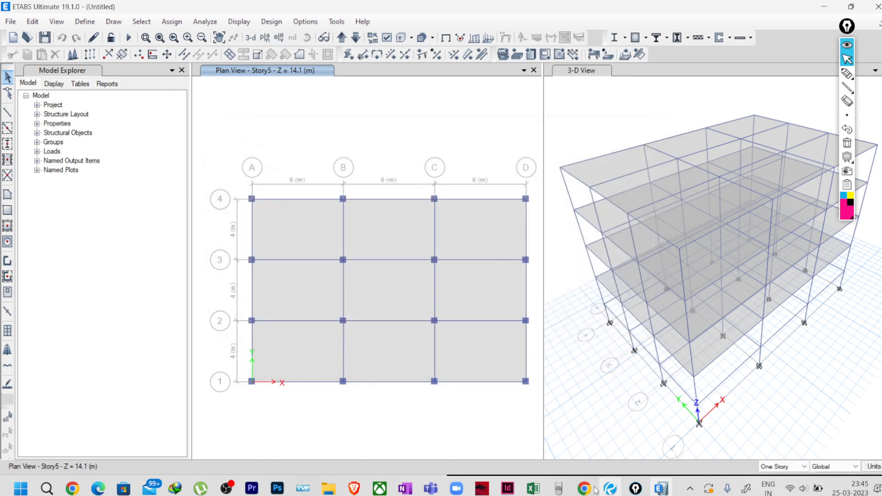
# Show Sheet3's concatenated period–Ah rows in Excel, ending at row 161.
pyautogui.click(534, 489)
pyautogui.scroll(17, 166, 323)
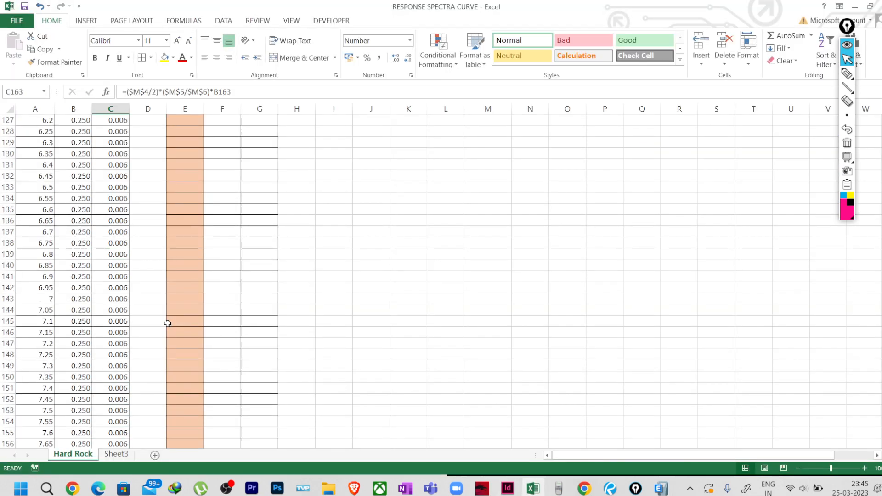
pyautogui.scroll(20, 155, 322)
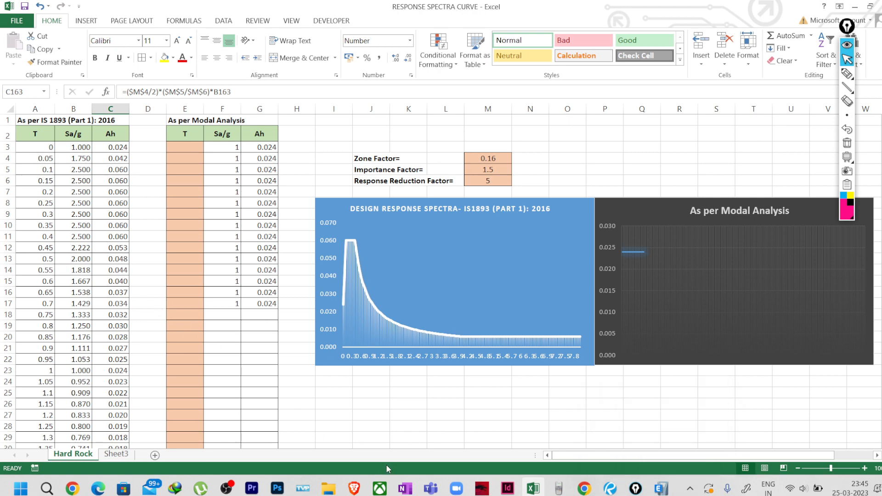
pyautogui.click(116, 455)
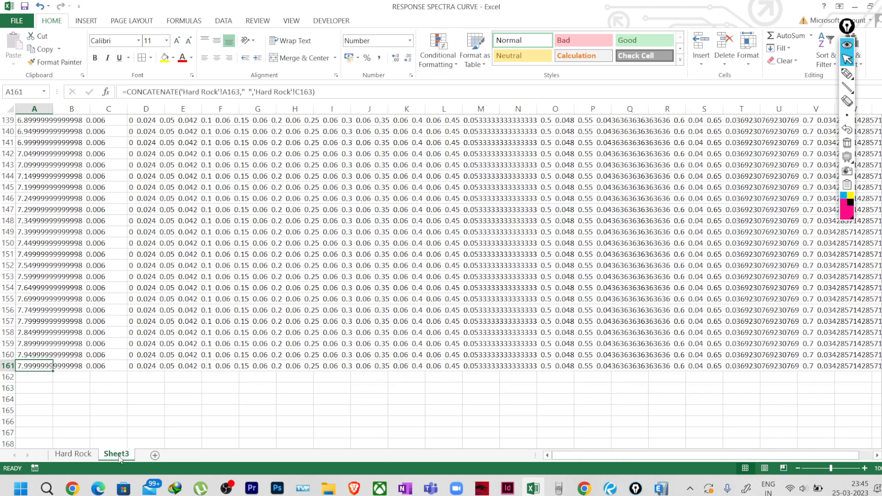
pyautogui.click(75, 455)
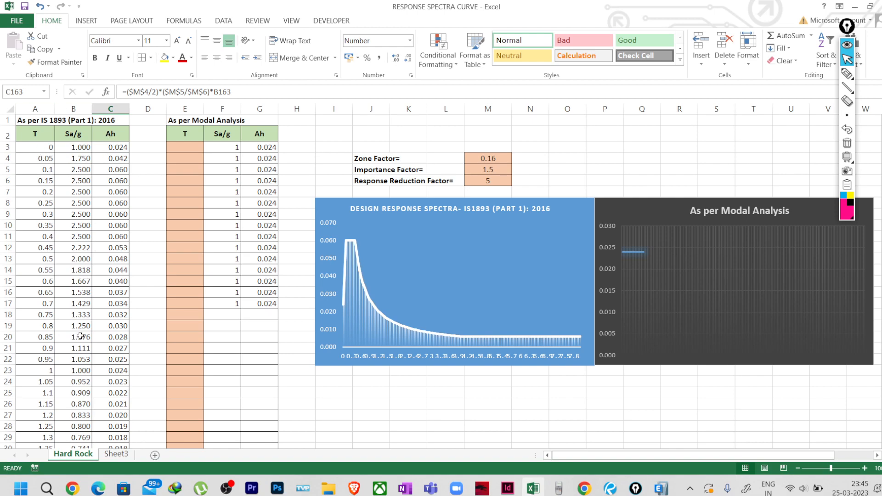
pyautogui.click(115, 454)
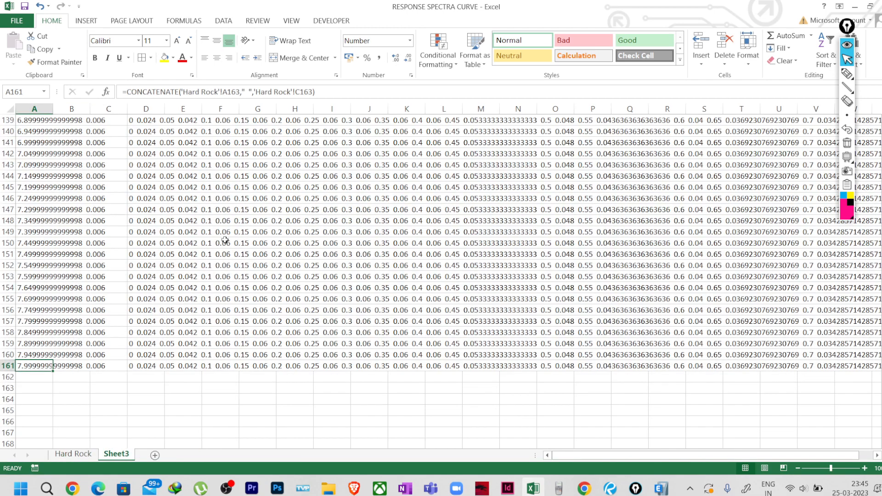
pyautogui.scroll(3, 220, 248)
pyautogui.scroll(-4, 220, 248)
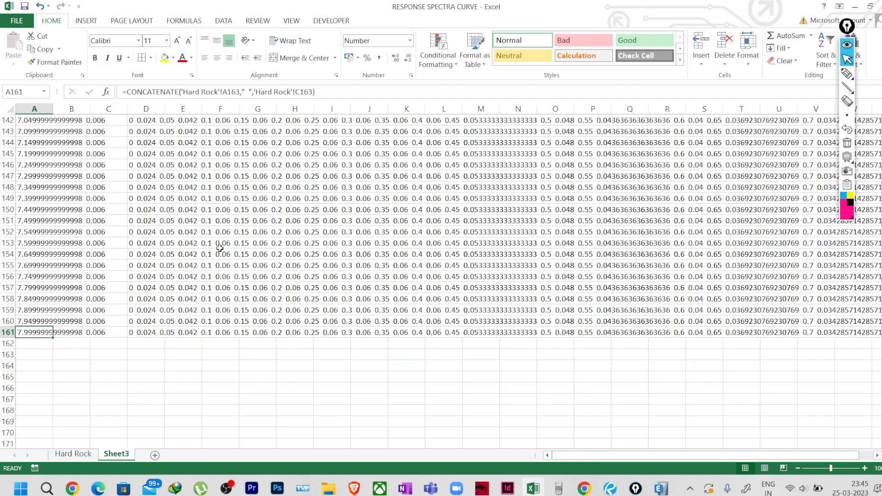
pyautogui.click(847, 73)
pyautogui.moveTo(488, 382)
pyautogui.mouseDown()
pyautogui.moveTo(499, 379)
pyautogui.moveTo(495, 396)
pyautogui.moveTo(516, 391)
pyautogui.moveTo(599, 350)
pyautogui.moveTo(642, 352)
pyautogui.moveTo(664, 328)
pyautogui.moveTo(679, 340)
pyautogui.moveTo(686, 327)
pyautogui.moveTo(652, 353)
pyautogui.mouseUp()
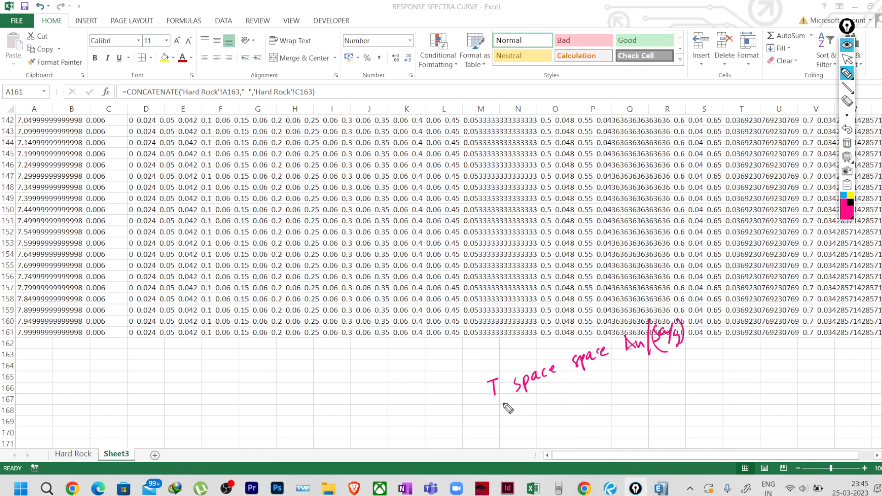
pyautogui.moveTo(499, 369); pyautogui.dragTo(507, 373)
pyautogui.moveTo(671, 312)
pyautogui.mouseDown()
pyautogui.moveTo(659, 366)
pyautogui.moveTo(653, 309)
pyautogui.mouseUp()
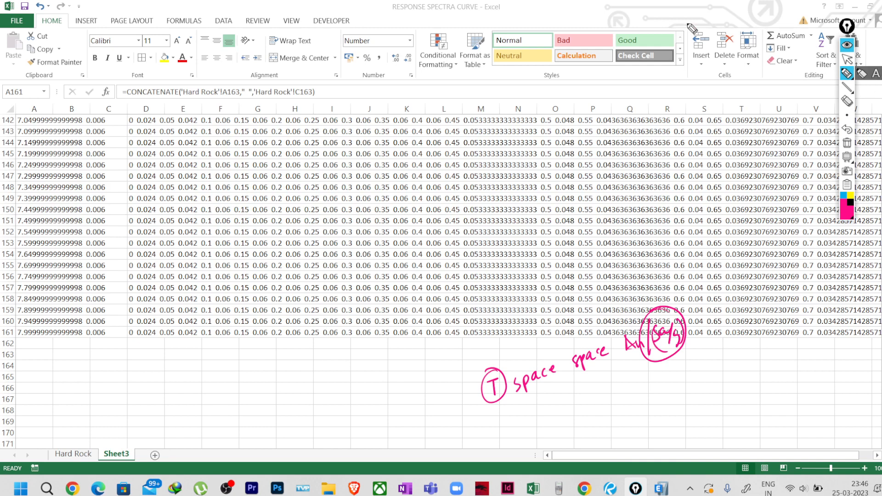
pyautogui.click(848, 45)
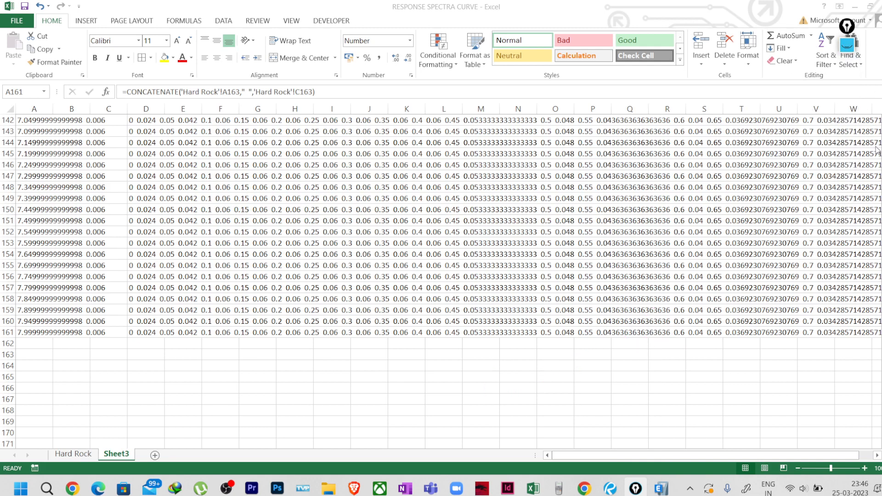
pyautogui.scroll(20, 706, 206)
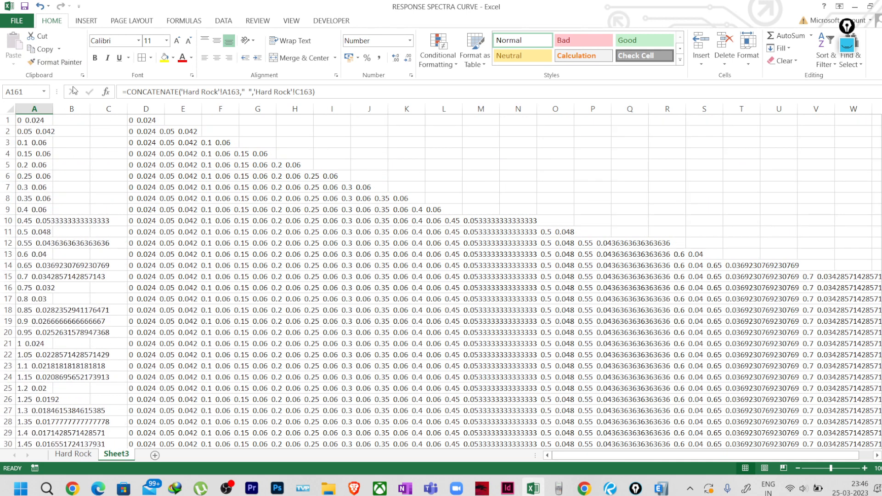
pyautogui.click(18, 123)
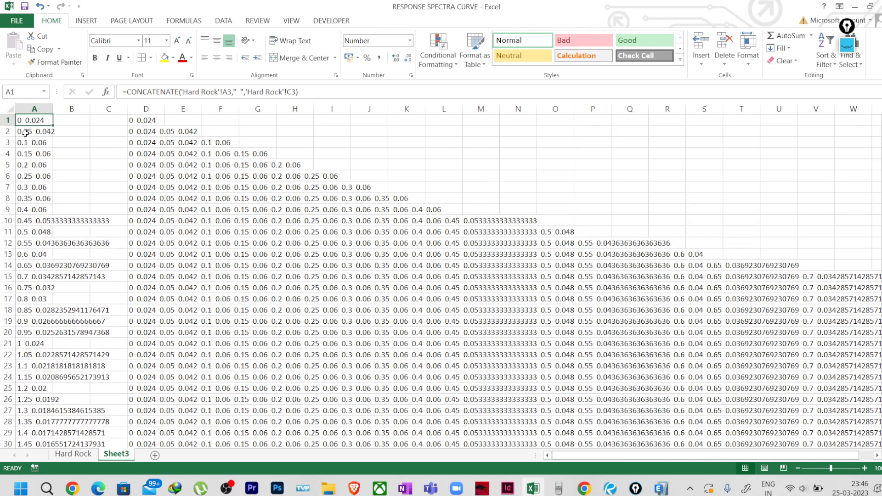
pyautogui.click(30, 133)
pyautogui.click(29, 143)
pyautogui.click(29, 154)
pyautogui.click(28, 165)
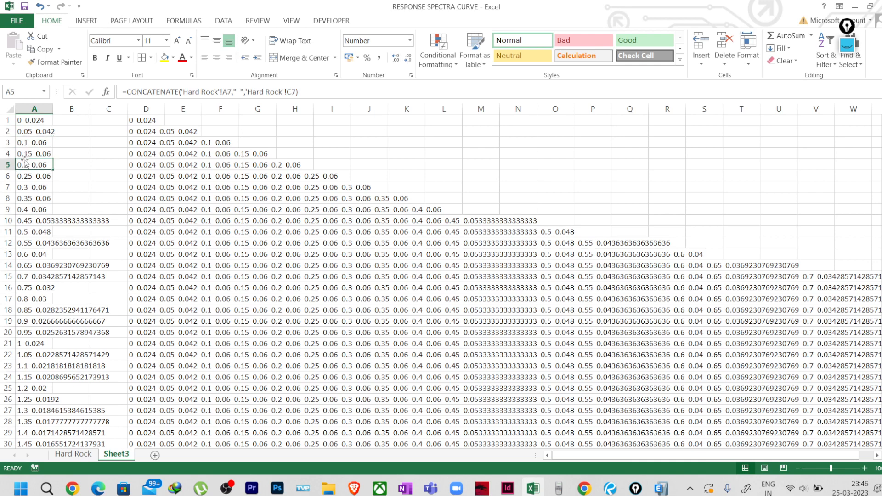
pyautogui.click(28, 177)
pyautogui.click(28, 143)
pyautogui.click(28, 132)
pyautogui.click(27, 121)
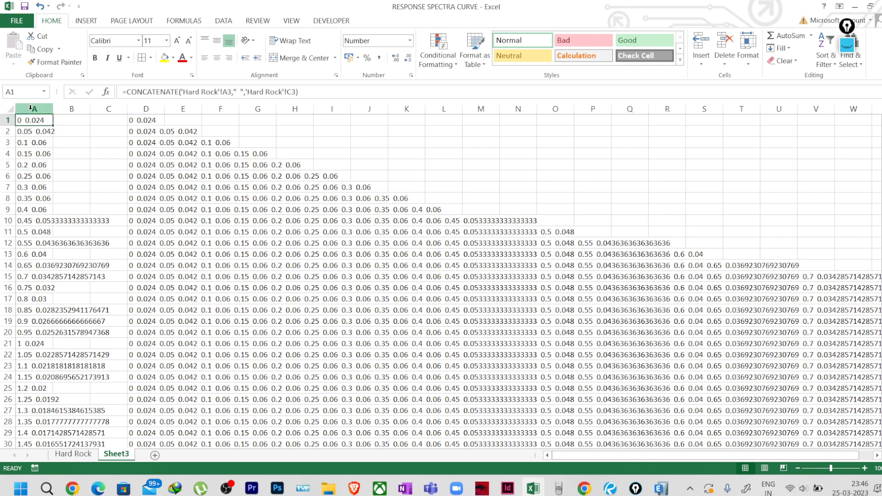
pyautogui.rightClick(34, 109)
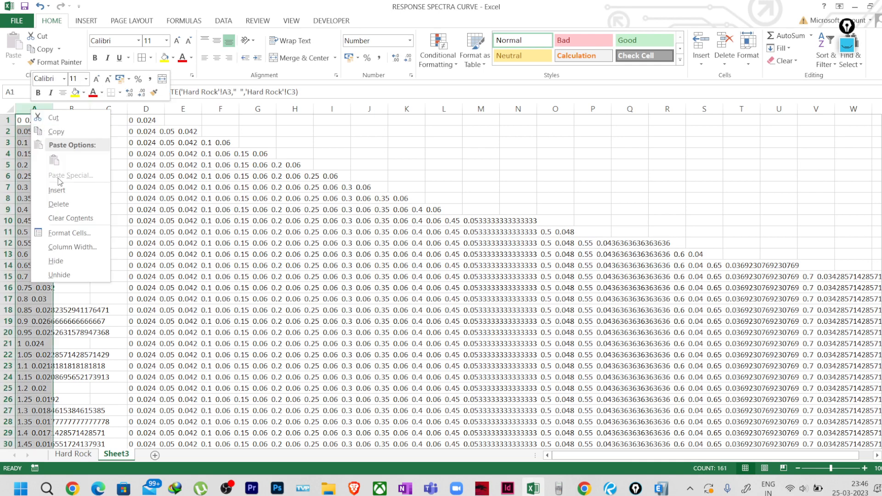
pyautogui.click(65, 237)
pyautogui.click(48, 152)
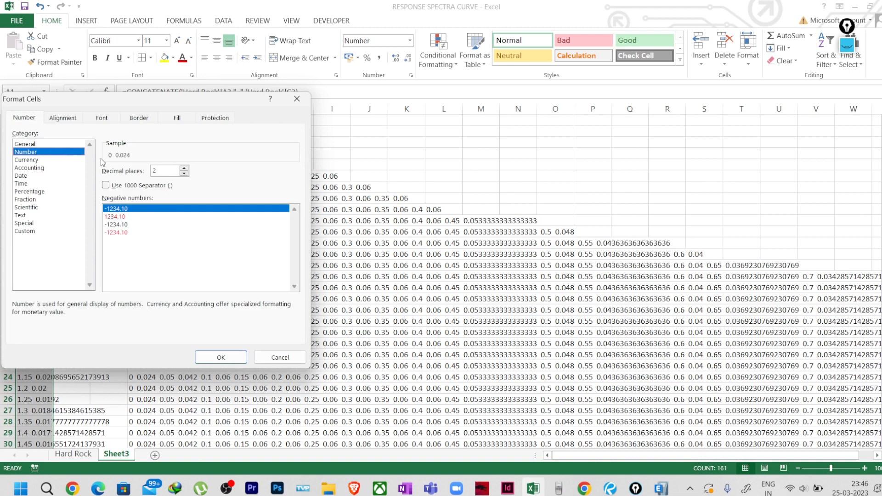
pyautogui.click(185, 173)
pyautogui.click(221, 356)
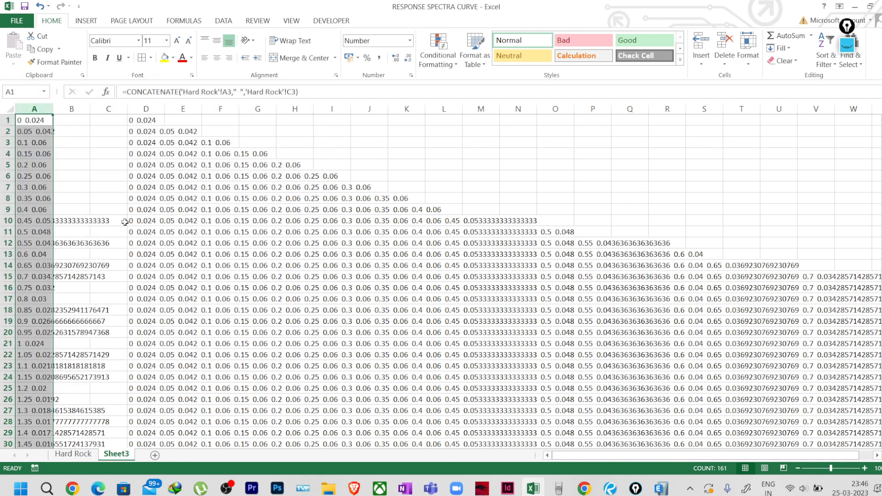
pyautogui.click(68, 175)
pyautogui.click(35, 121)
pyautogui.click(33, 132)
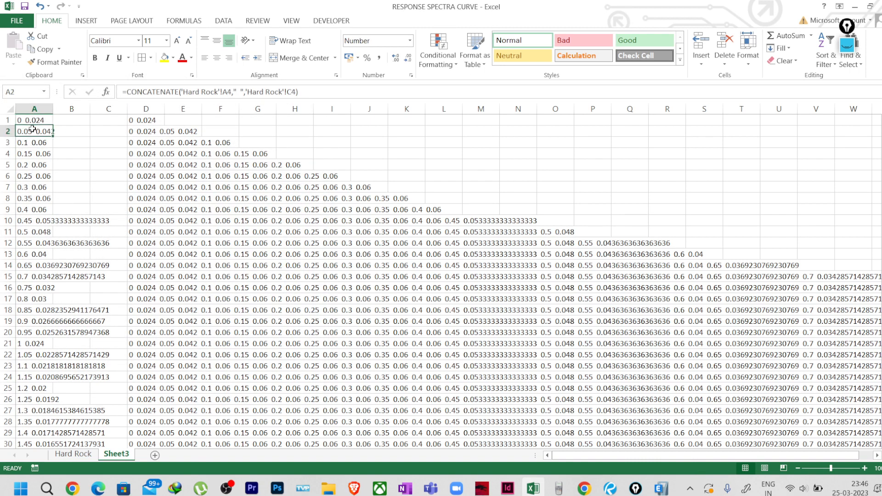
pyautogui.click(31, 146)
pyautogui.click(27, 164)
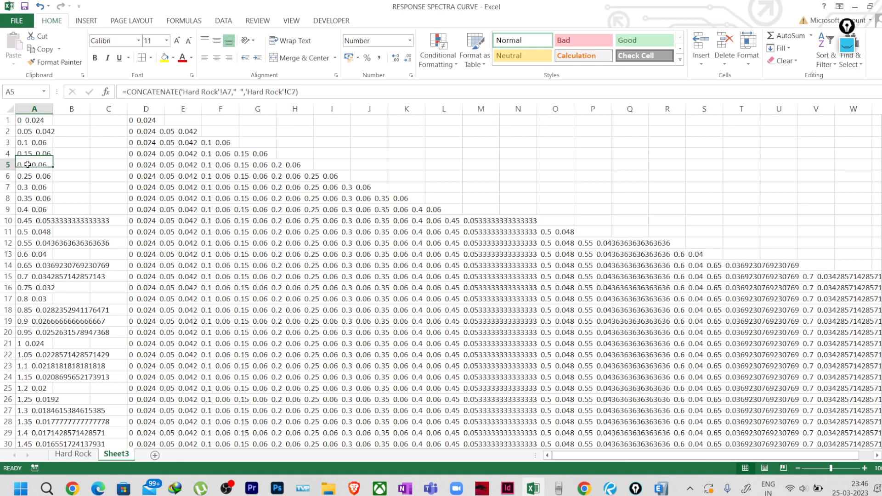
pyautogui.click(145, 121)
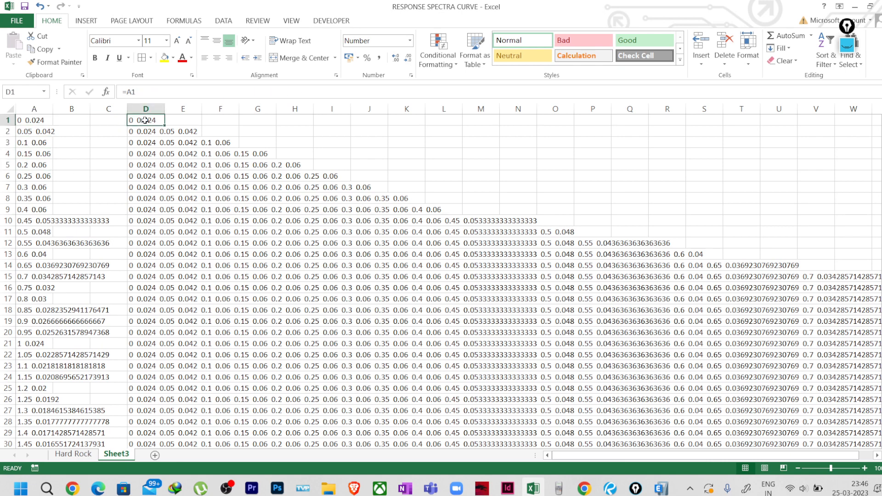
pyautogui.click(45, 122)
pyautogui.click(134, 120)
pyautogui.click(137, 134)
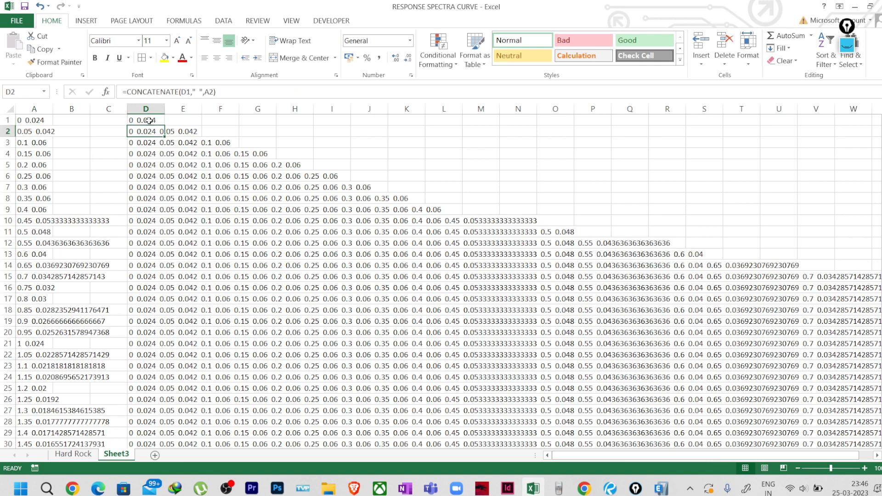
pyautogui.press('F2')
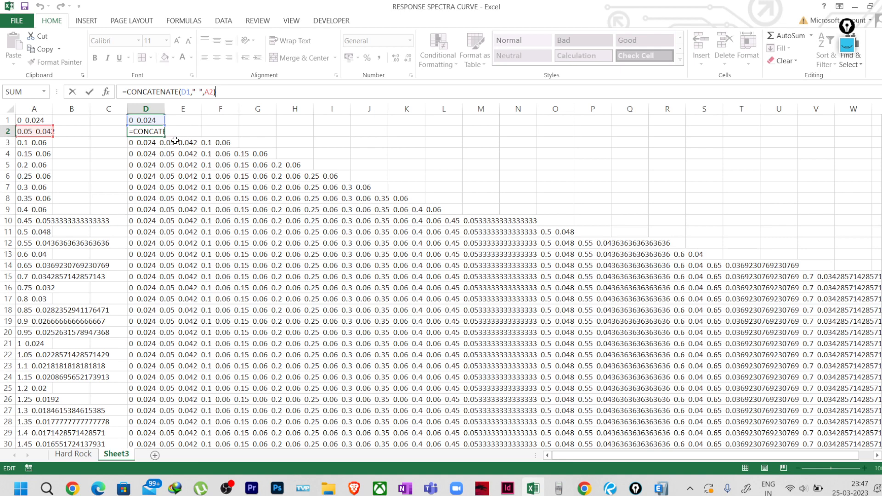
pyautogui.press('Return')
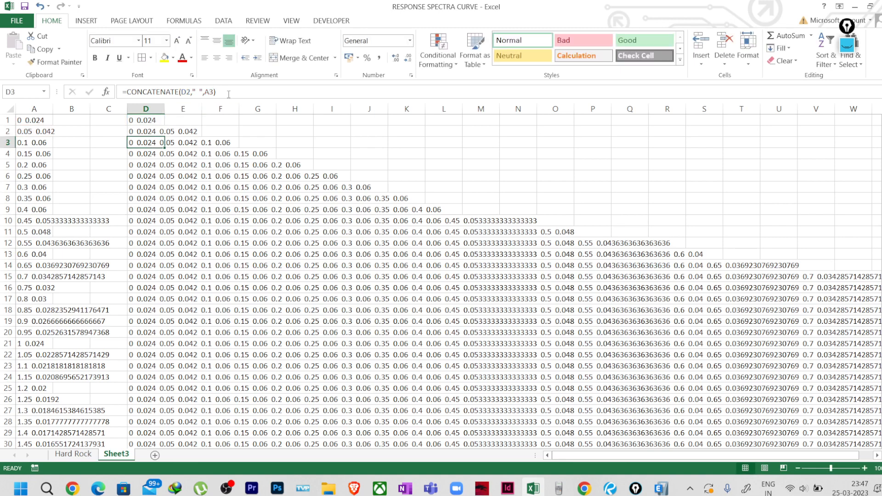
pyautogui.doubleClick(168, 142)
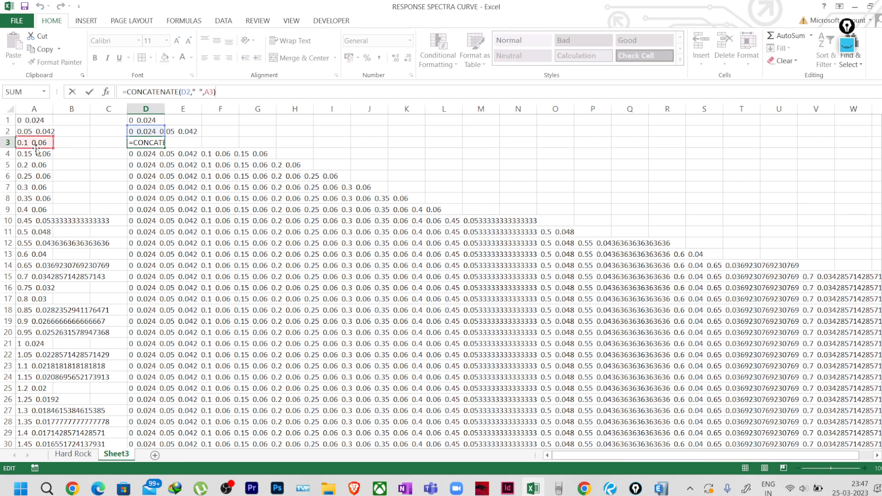
pyautogui.hotkey('ctrl', 'Return')
pyautogui.click(142, 155)
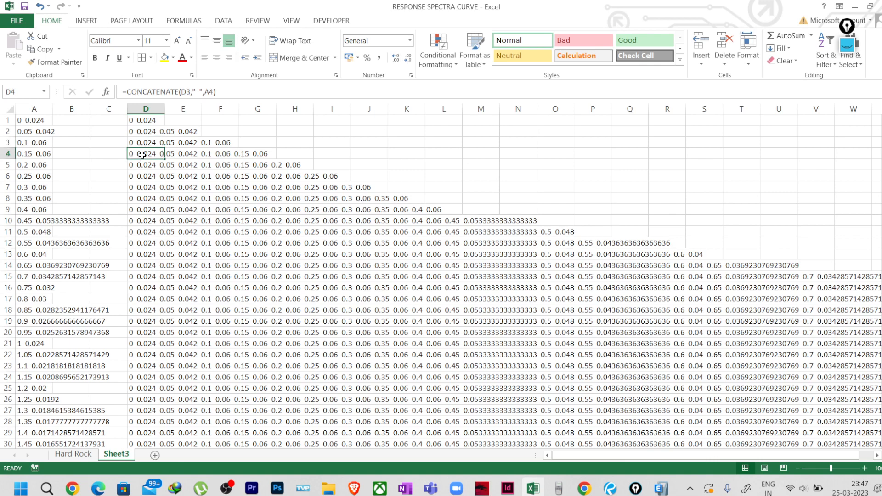
pyautogui.click(237, 91)
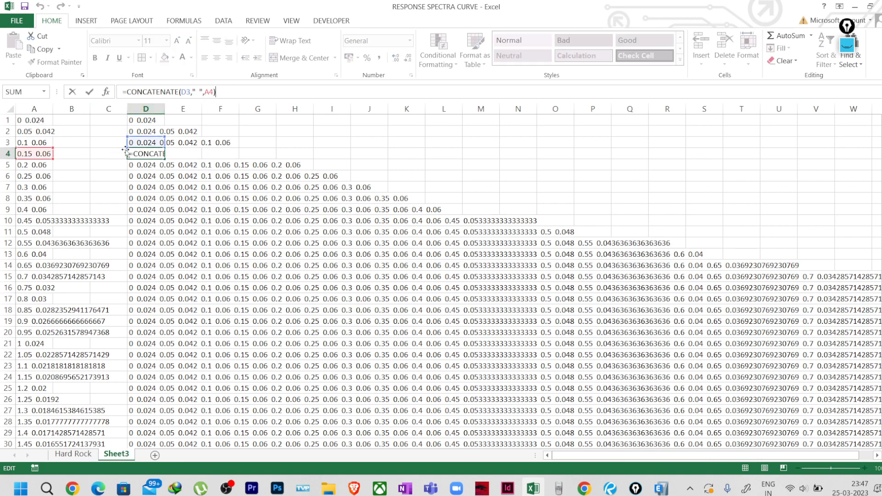
pyautogui.click(38, 122)
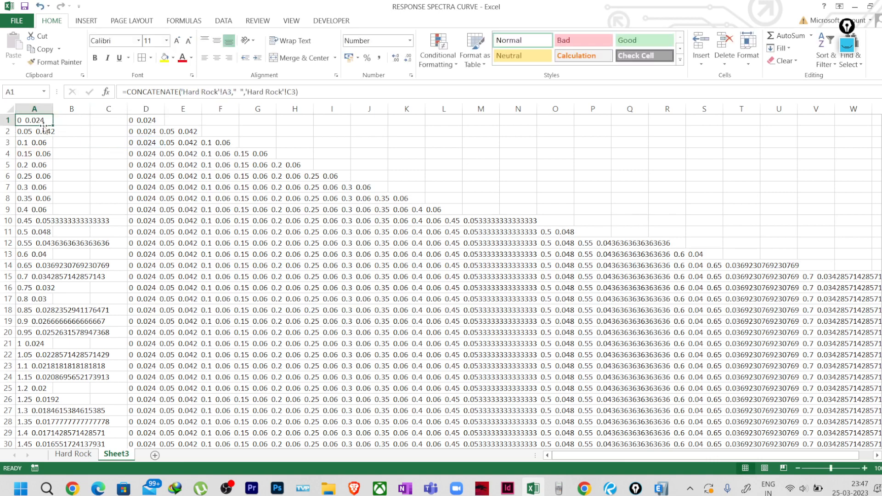
pyautogui.moveTo(40, 121); pyautogui.dragTo(40, 143)
pyautogui.click(142, 155)
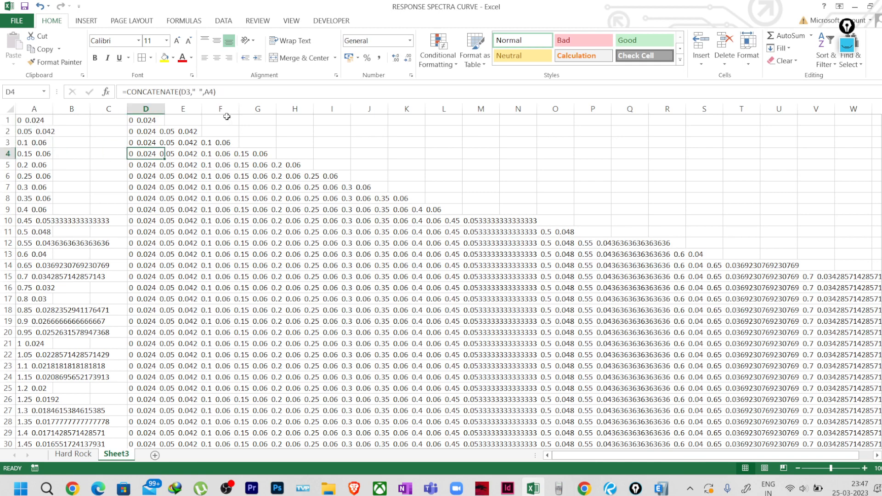
pyautogui.click(231, 88)
pyautogui.hotkey('ctrl', 'Return')
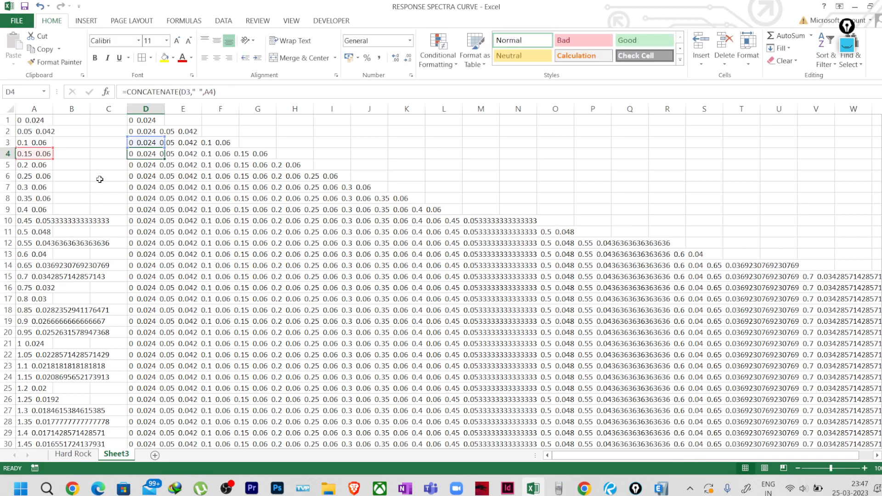
pyautogui.scroll(-20, 152, 268)
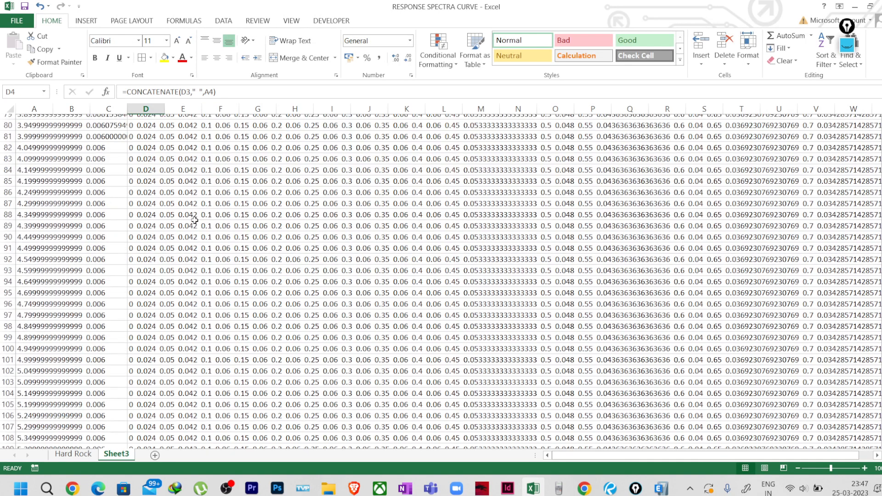
pyautogui.scroll(-14, 186, 216)
pyautogui.scroll(5, 184, 222)
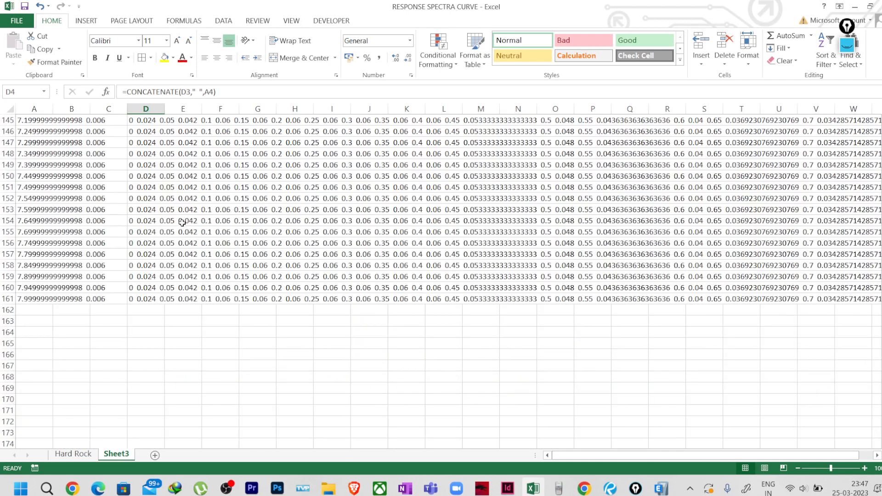
pyautogui.click(146, 299)
pyautogui.click(260, 98)
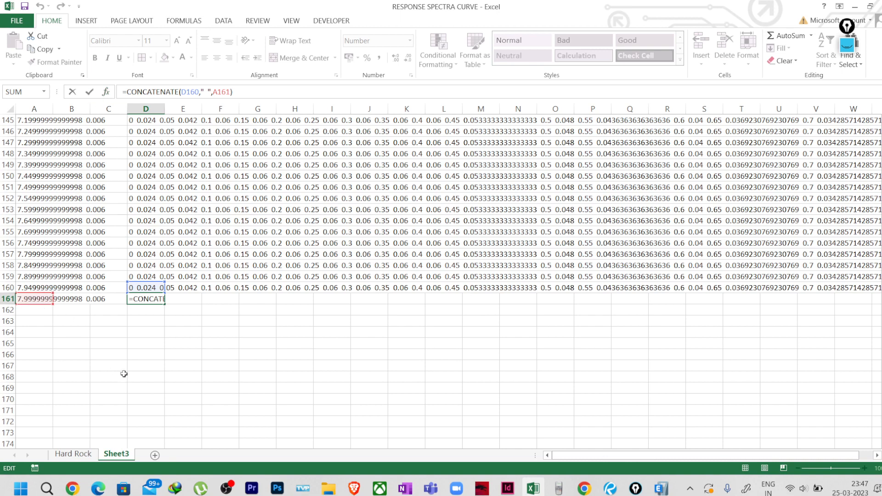
pyautogui.press('Escape')
pyautogui.scroll(20, 187, 347)
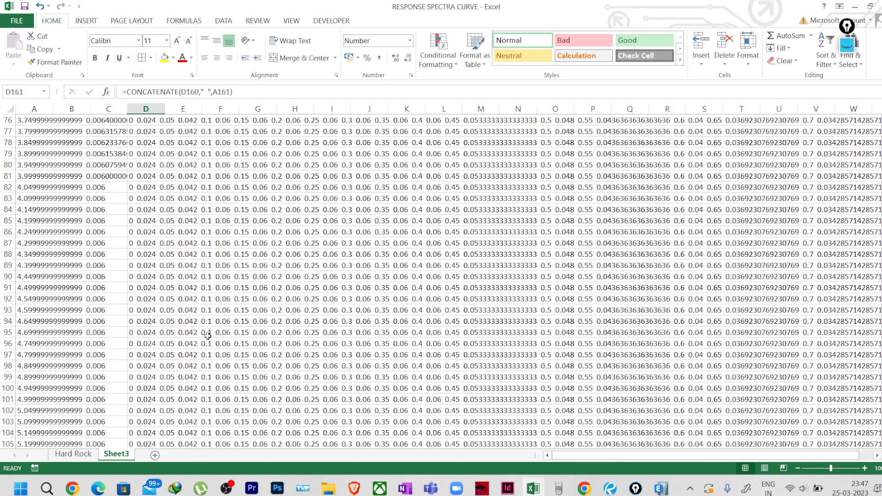
pyautogui.scroll(20, 208, 336)
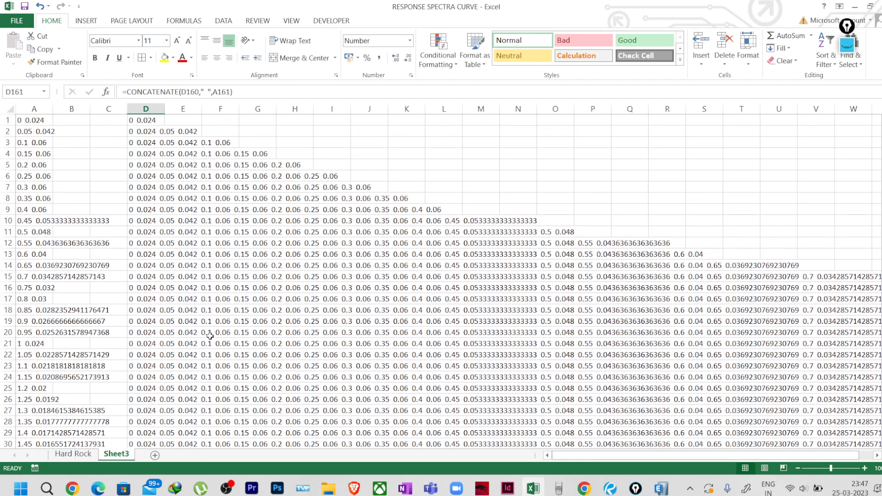
pyautogui.scroll(-12, 423, 285)
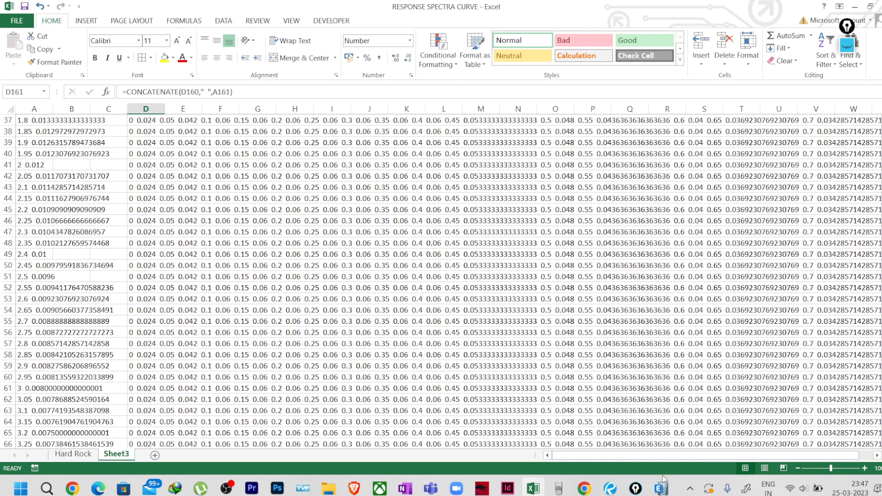
pyautogui.moveTo(661, 486)
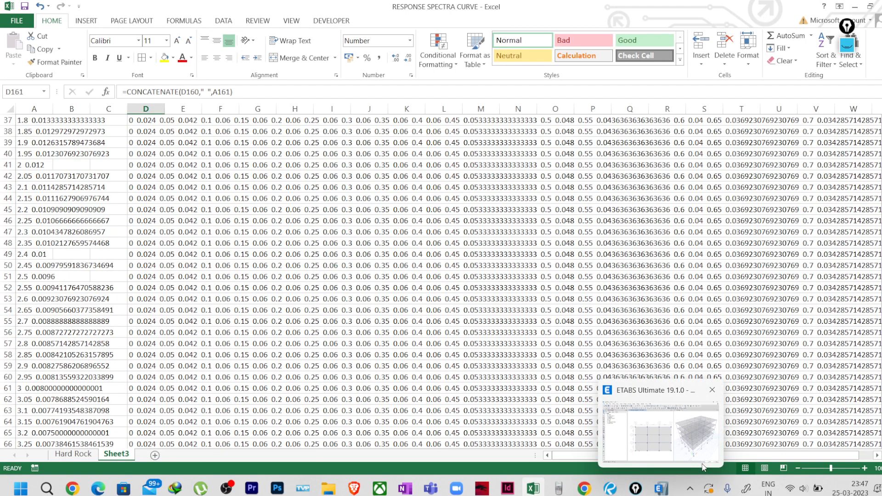
# Open the SITE SPECIFIC RS function in ETABS, showing period 0 → 0.024 at 0.05 damping.
pyautogui.click(685, 447)
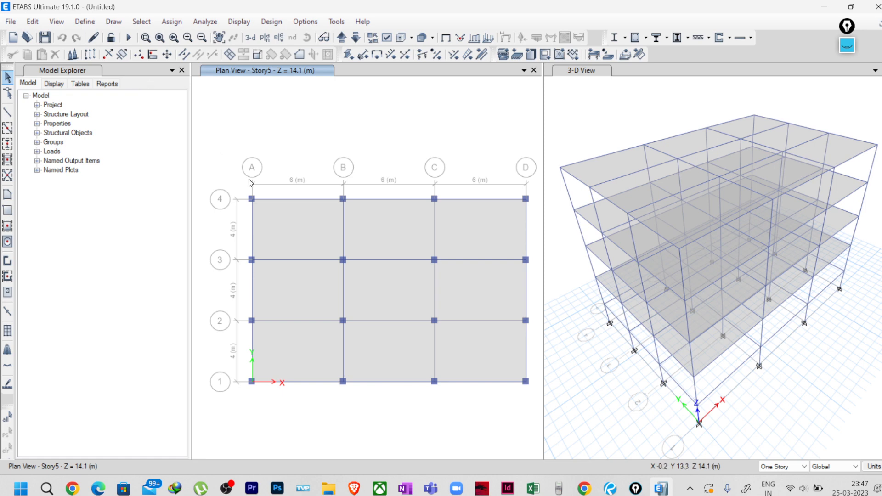
pyautogui.click(87, 23)
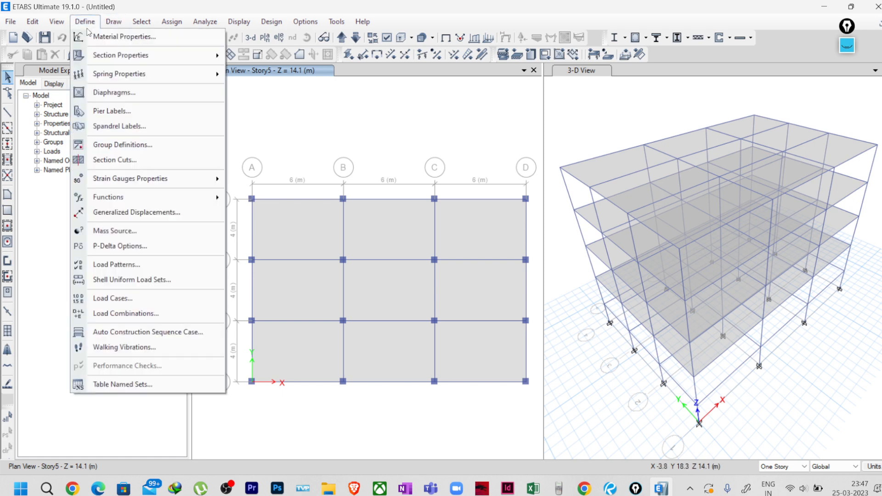
pyautogui.moveTo(145, 196)
pyautogui.click(250, 198)
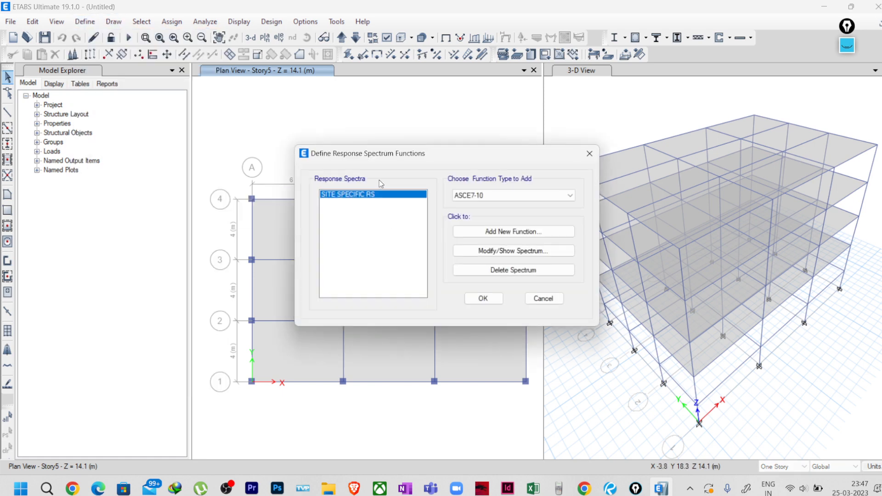
pyautogui.click(513, 251)
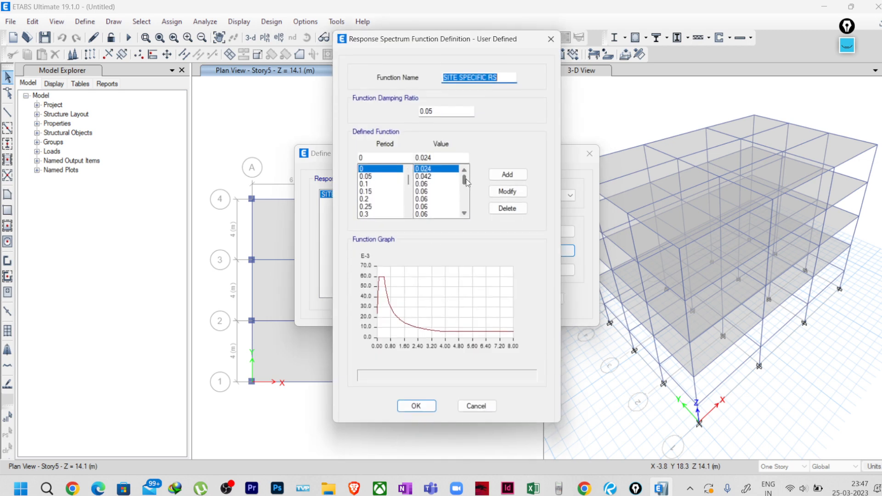
pyautogui.moveTo(466, 178)
pyautogui.mouseDown()
pyautogui.moveTo(466, 189)
pyautogui.moveTo(464, 174)
pyautogui.mouseUp()
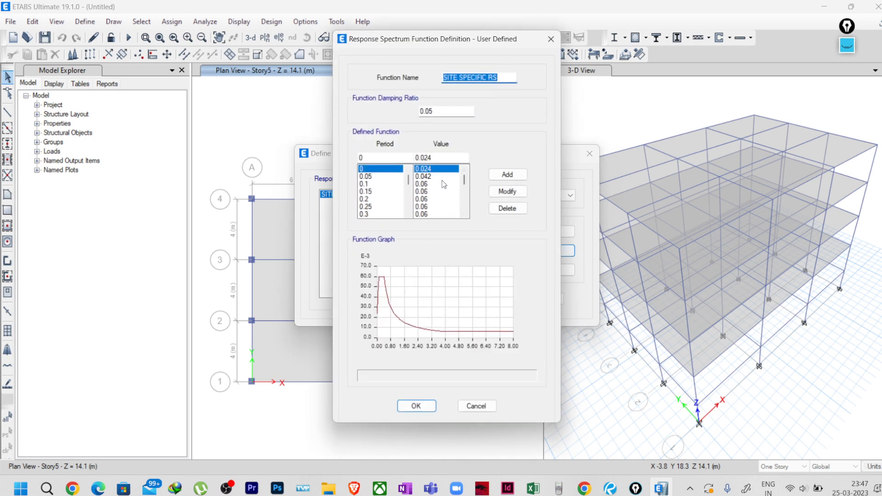